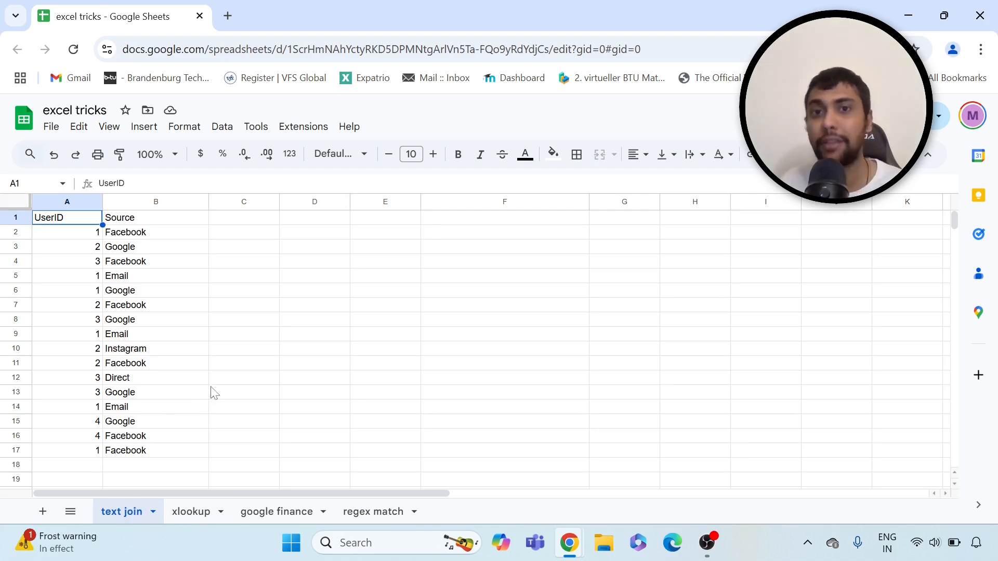
Review user 1's rows and their sources: Facebook, Email and Google
click(87, 237)
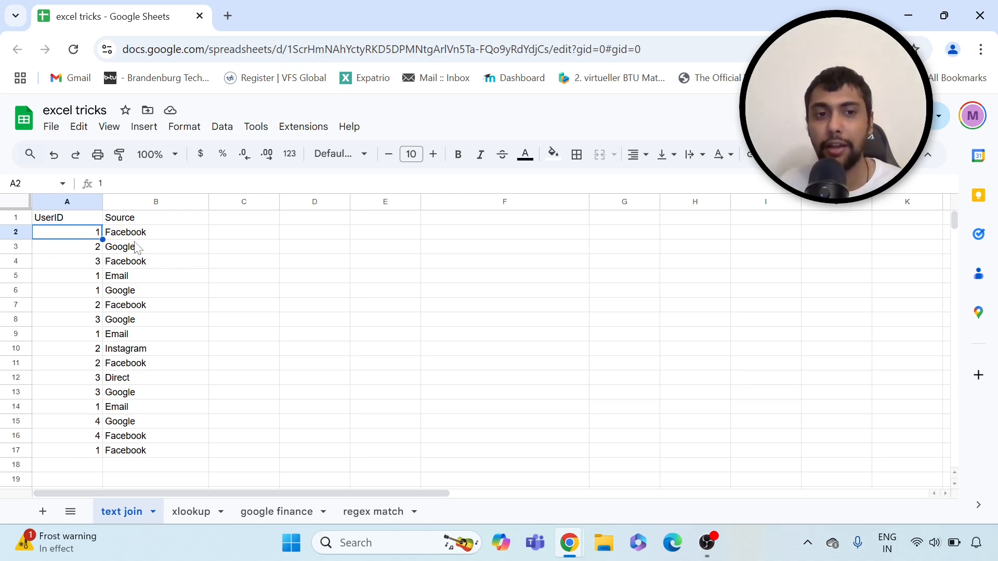
key(Right)
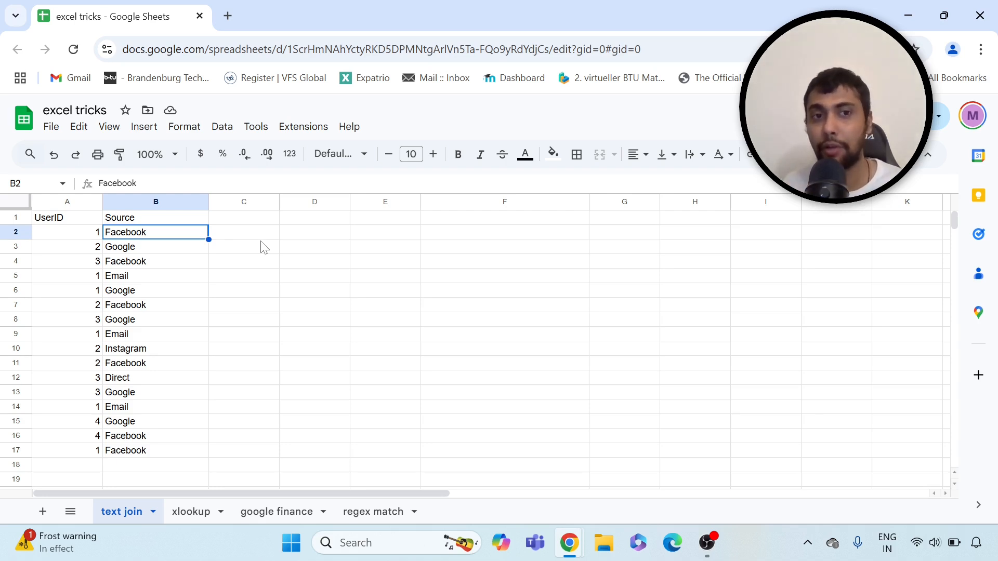
click(82, 235)
click(147, 238)
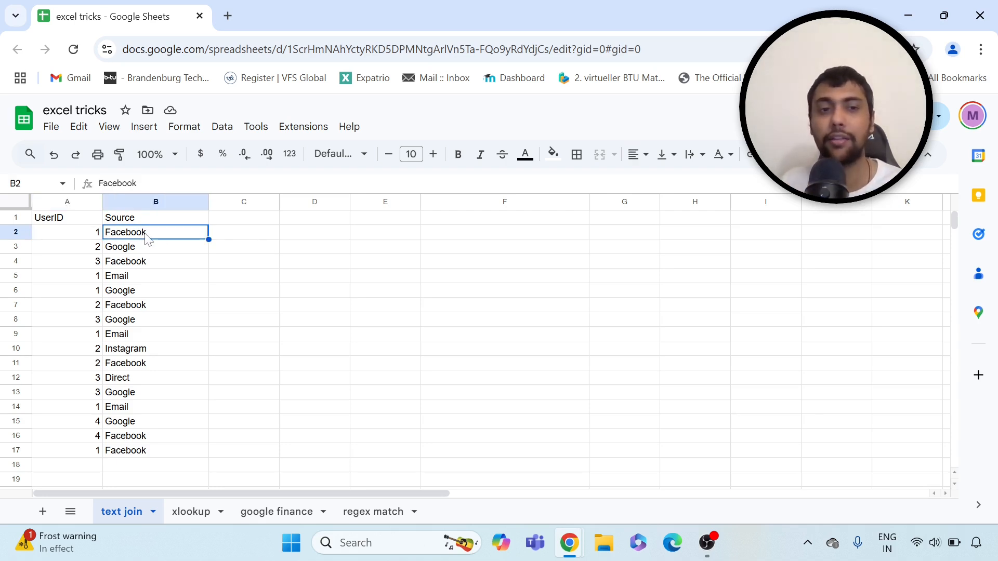
click(69, 277)
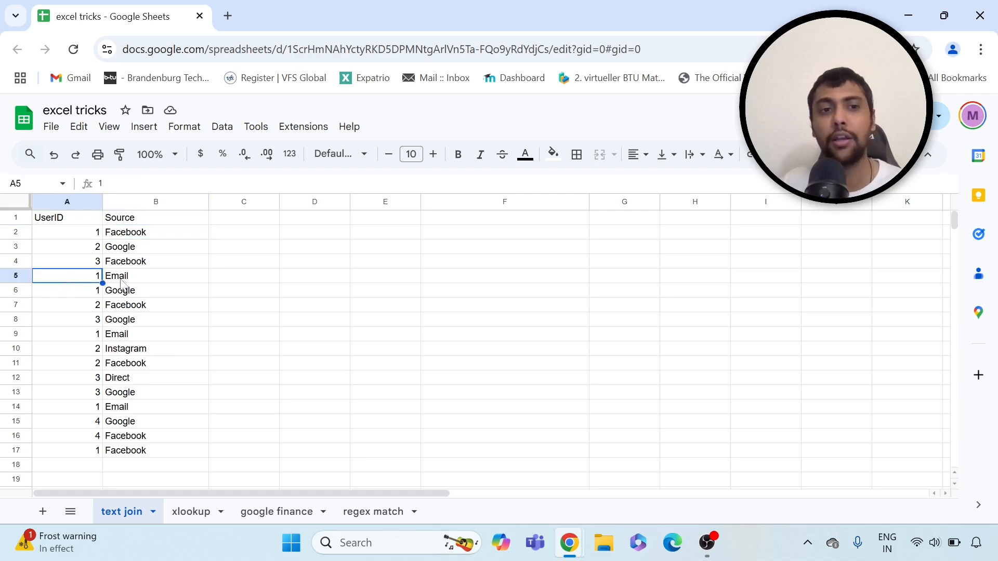
click(120, 279)
click(118, 336)
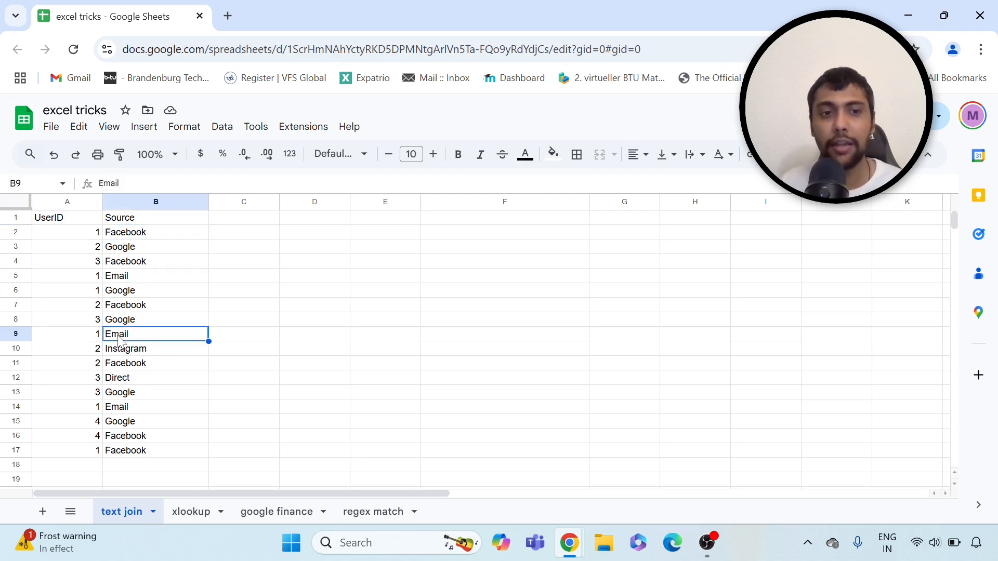
click(132, 409)
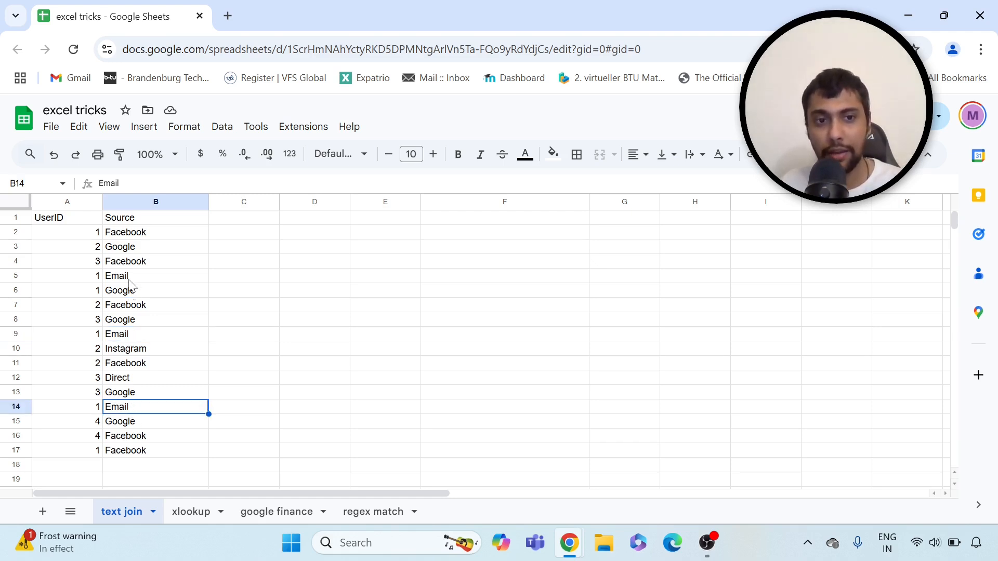
click(75, 294)
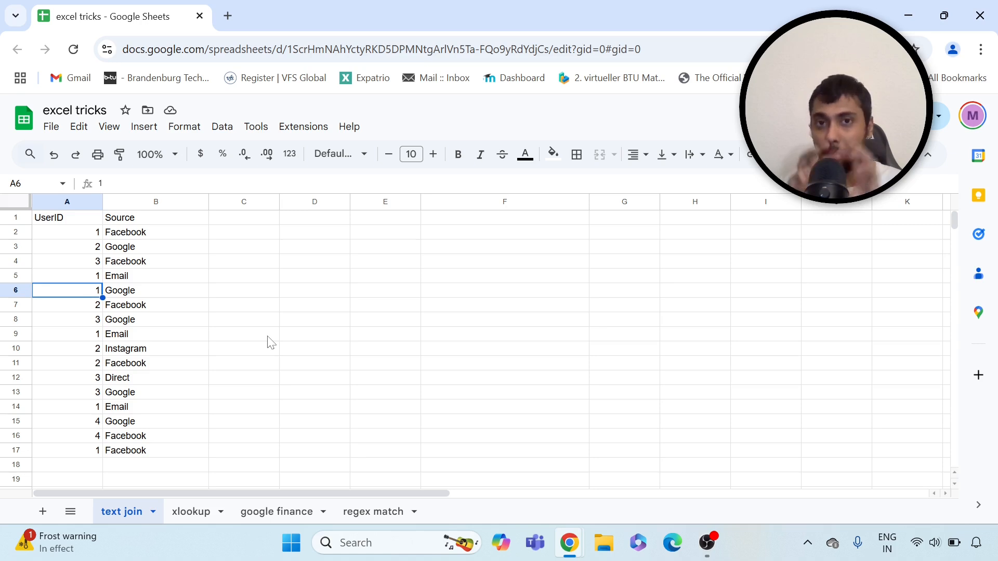
click(154, 233)
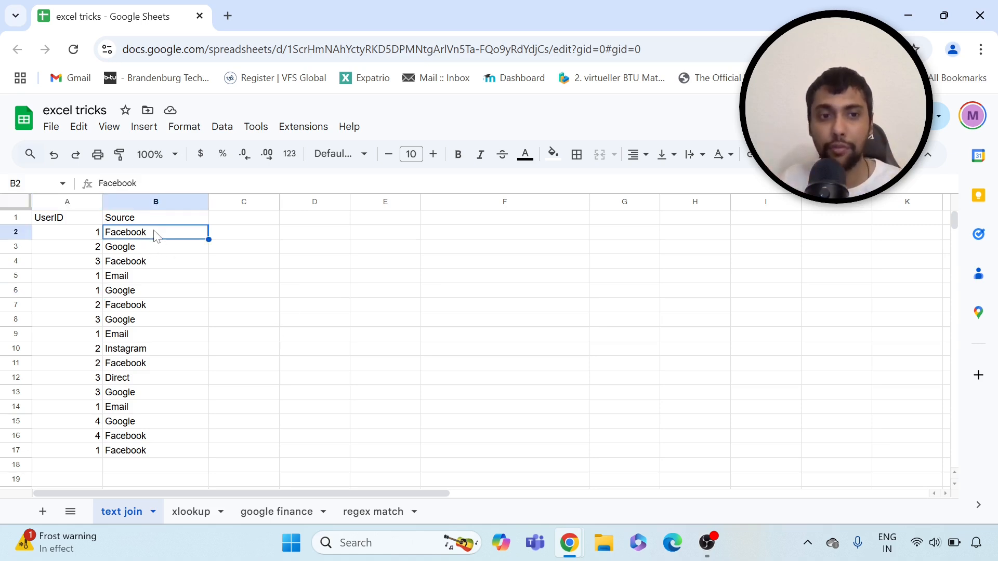
click(131, 276)
click(137, 296)
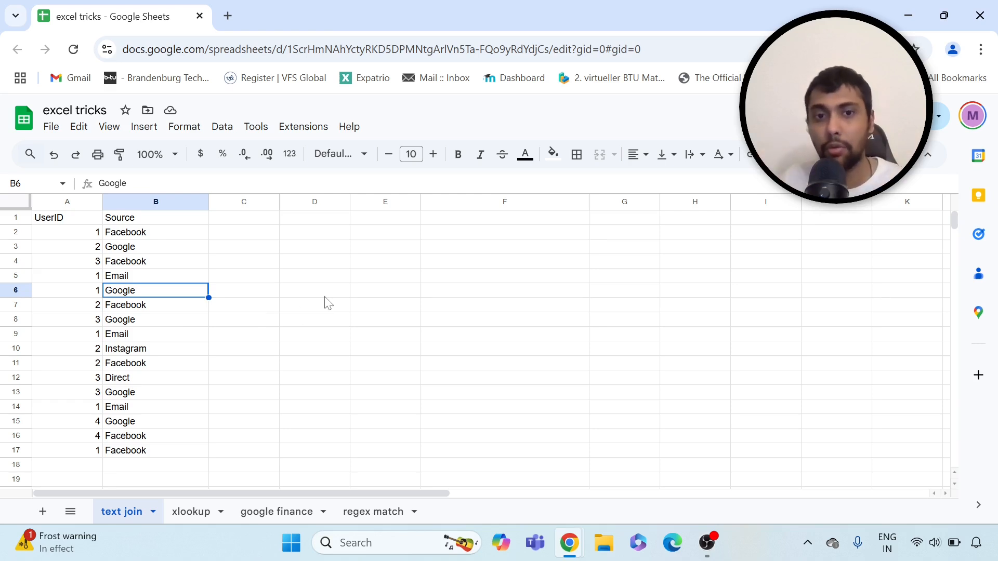
Enter user ID 1 in E3
click(372, 262)
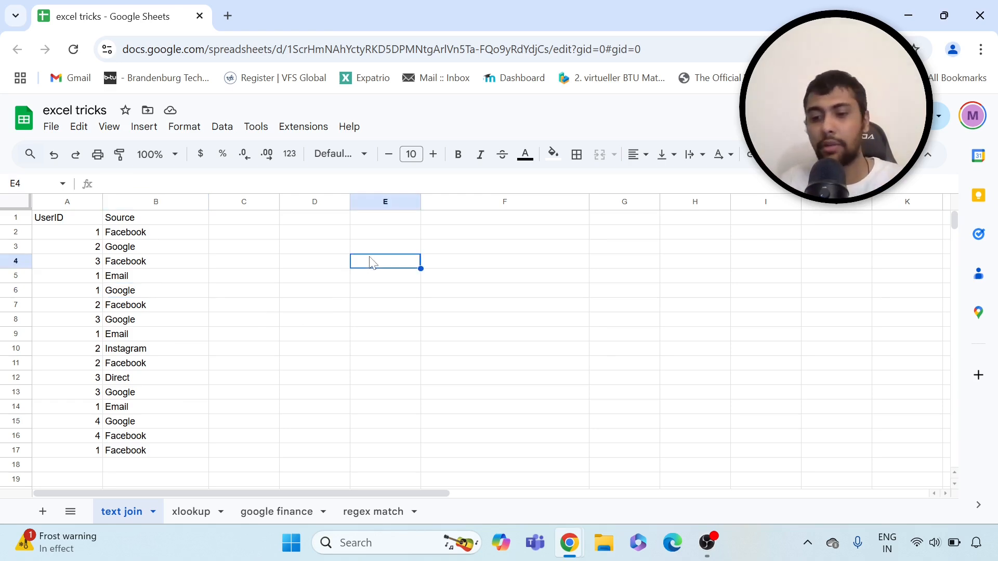
key(Up)
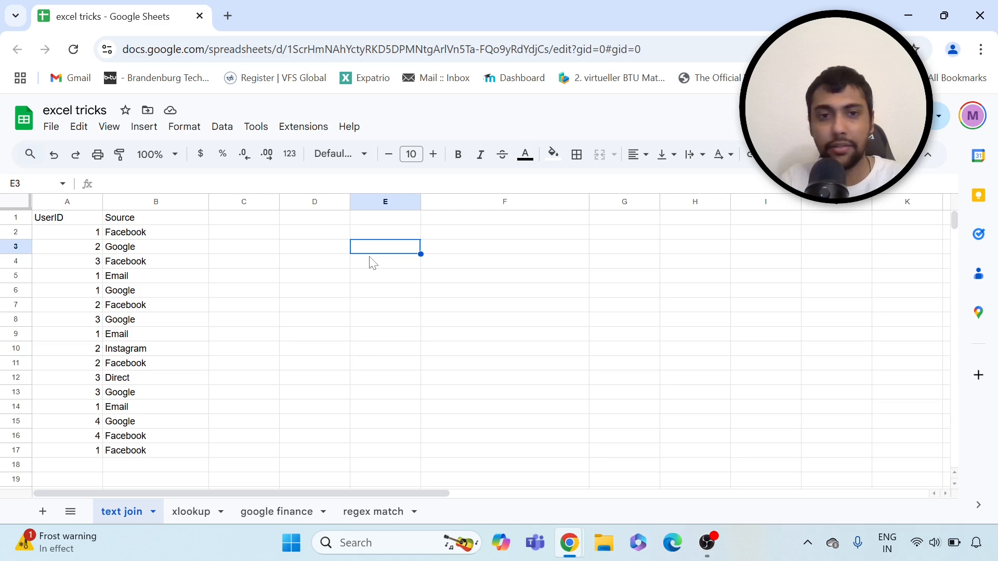
text(1)
key(Return)
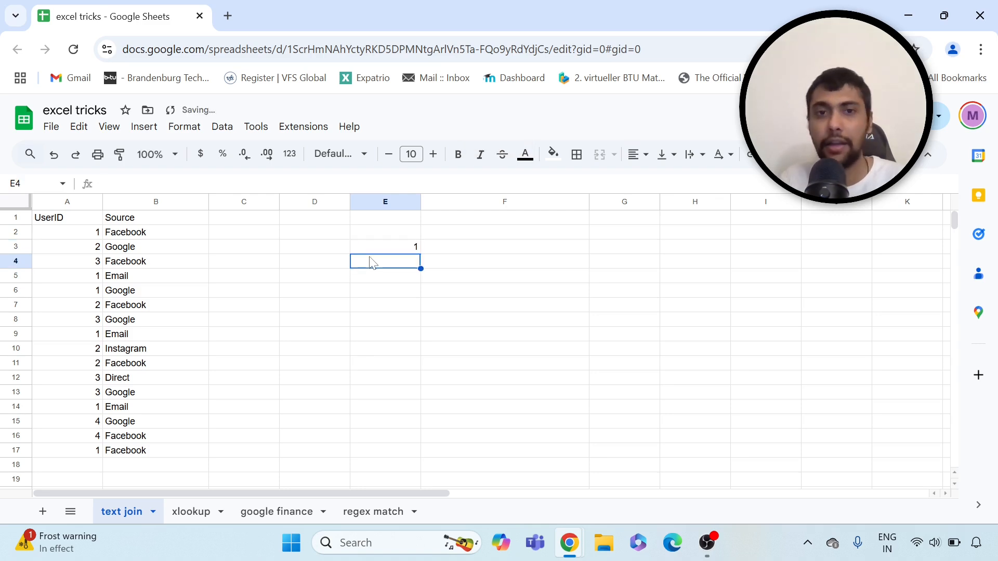
In F3, enter =textjoin("-",,filter(B:B,A:A=E3)) to hyphen-join user 1's sources
key(Right)
key(Up)
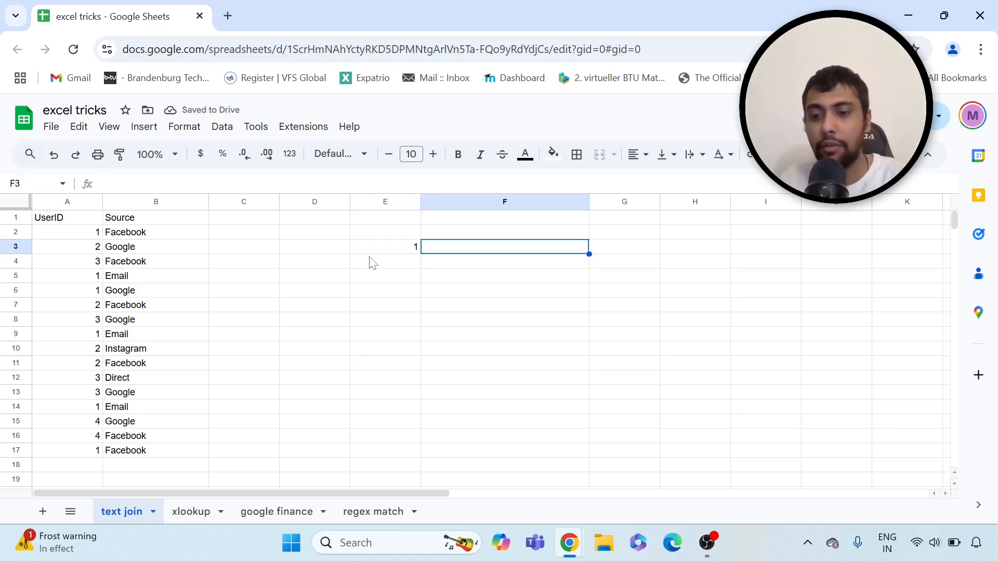
text(=)
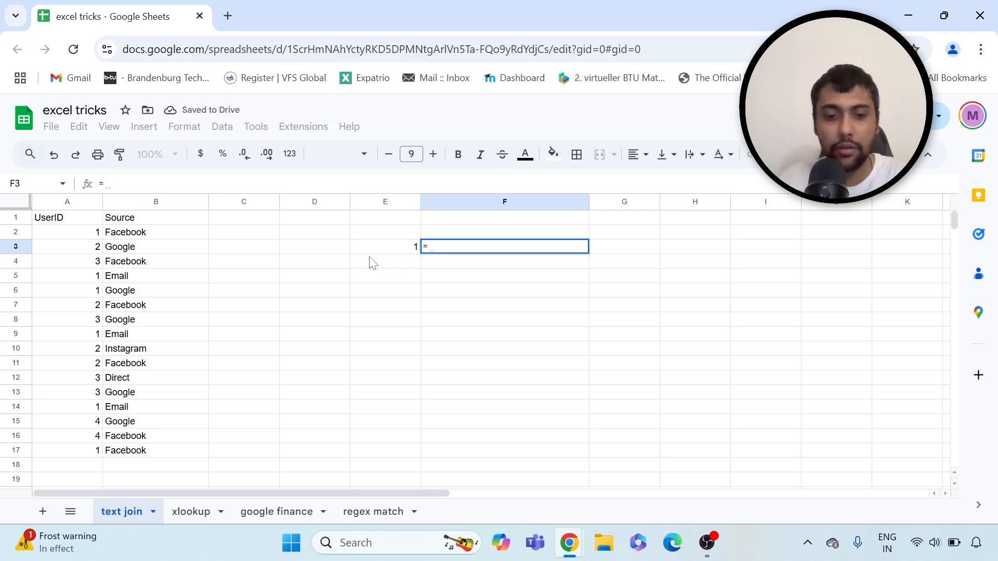
text(textjoin)
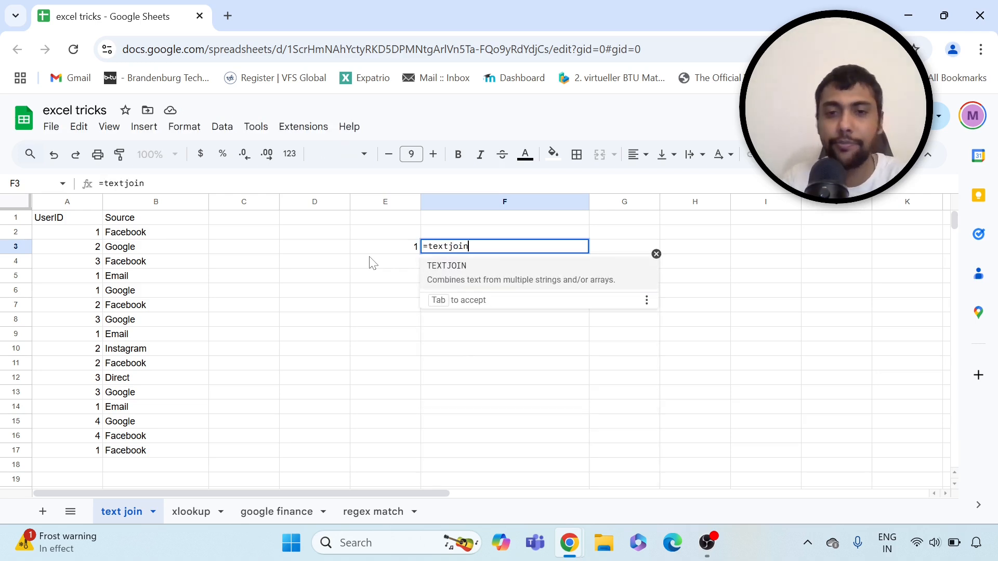
text(()
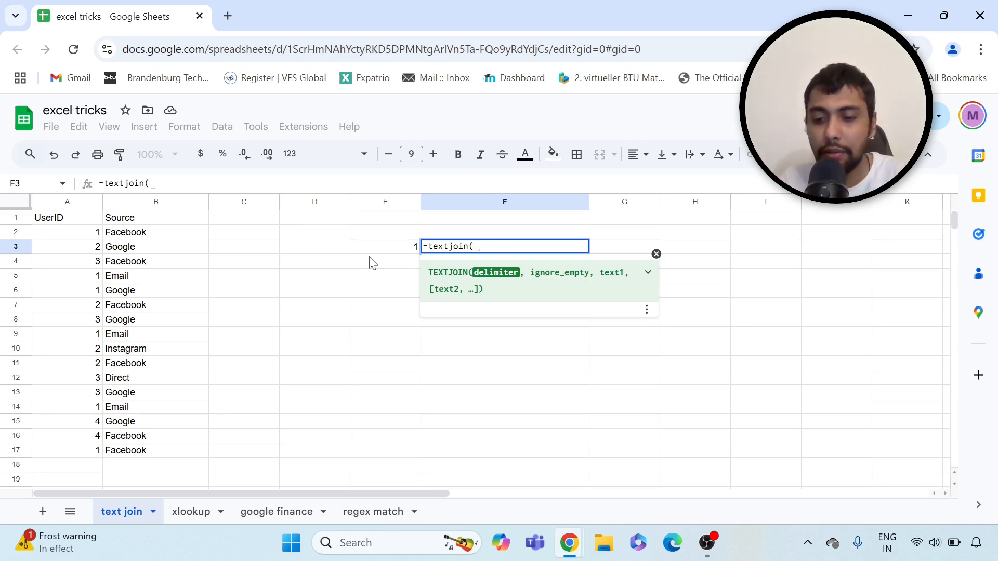
text(")
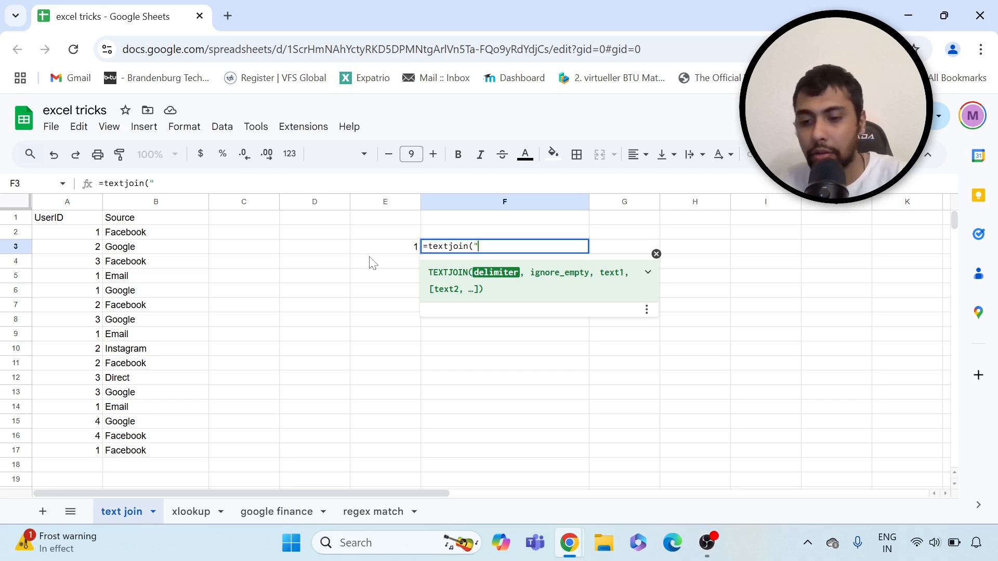
text(-", )
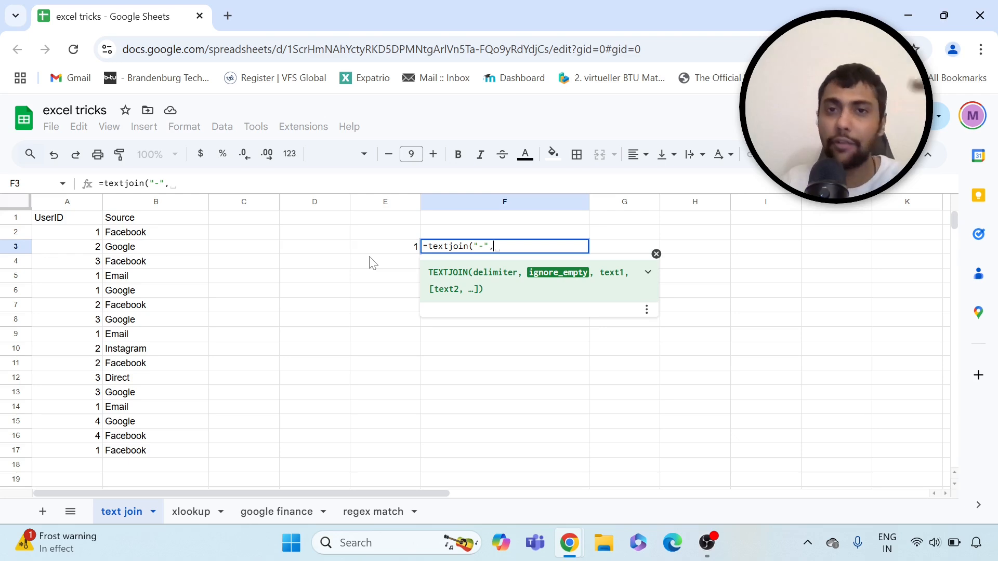
text(,)
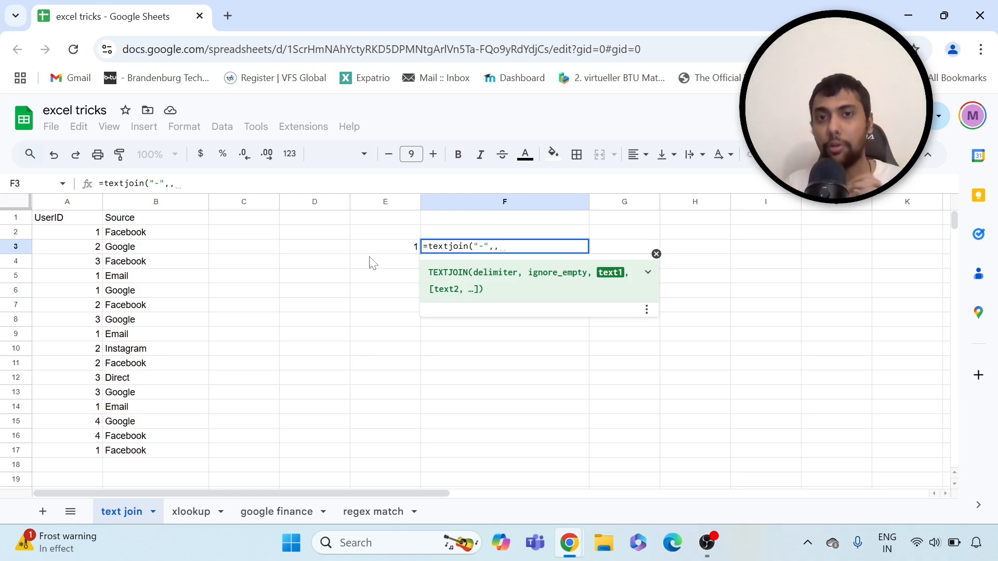
text(fil)
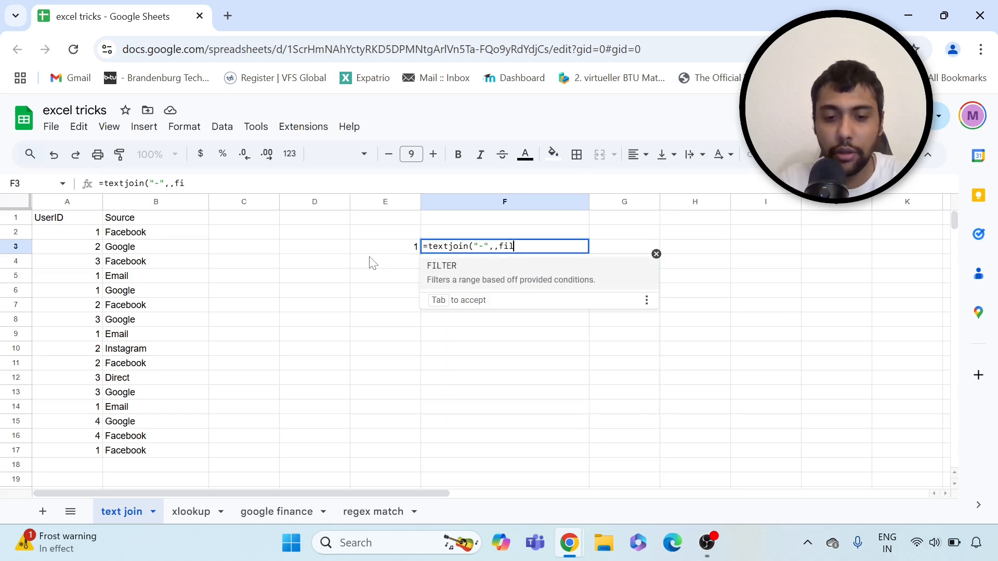
text(ter()
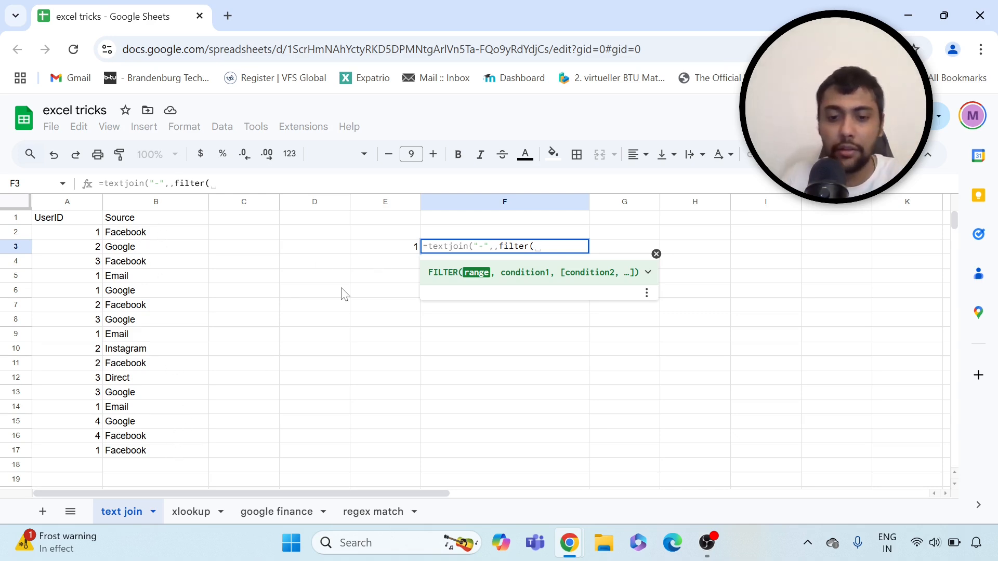
text(b:b,)
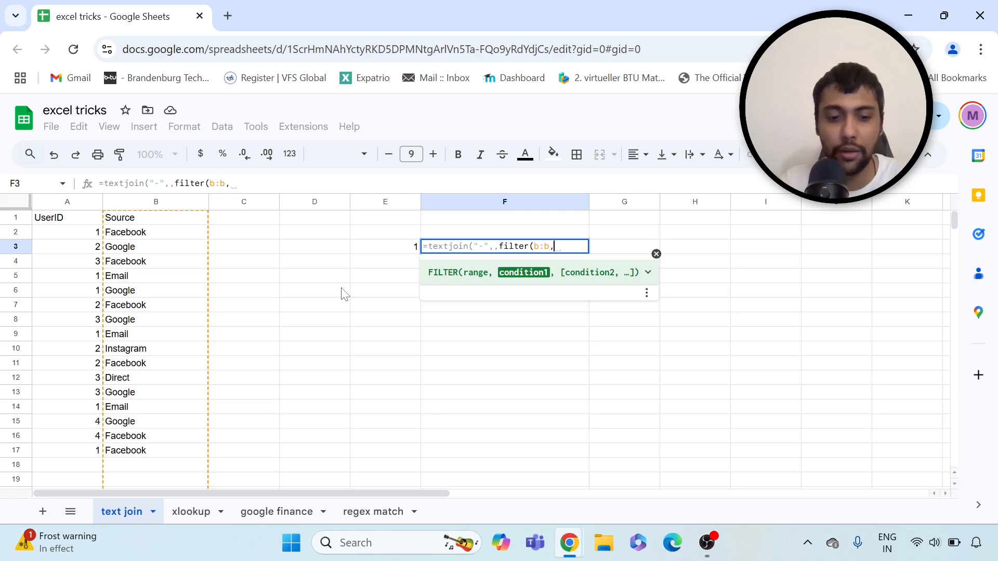
text(a:a)
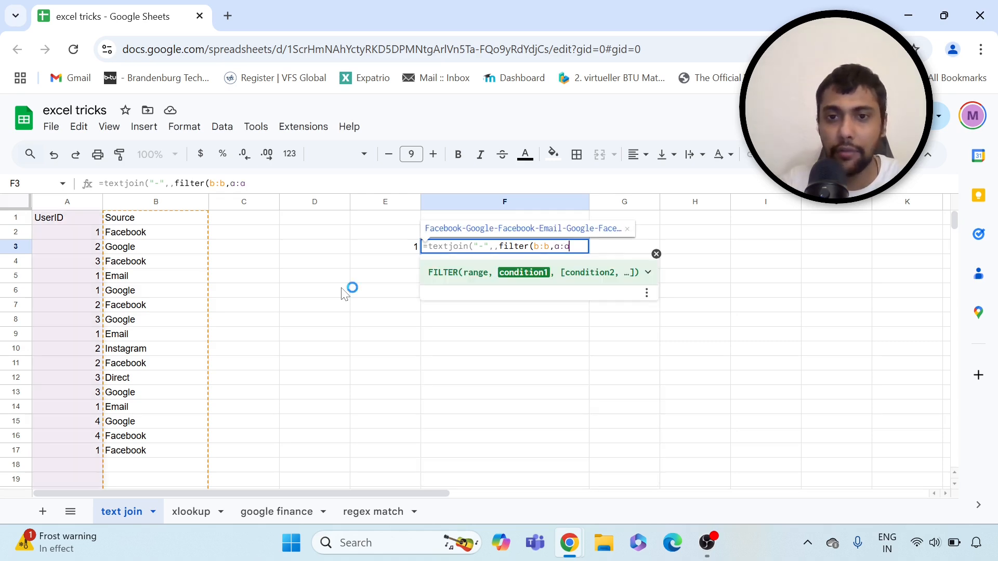
text(=)
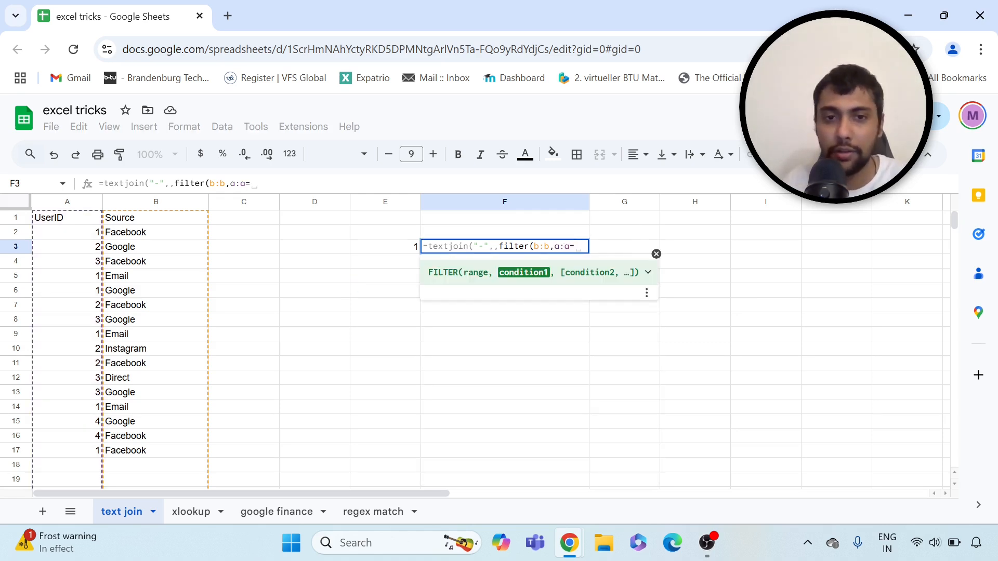
click(395, 248)
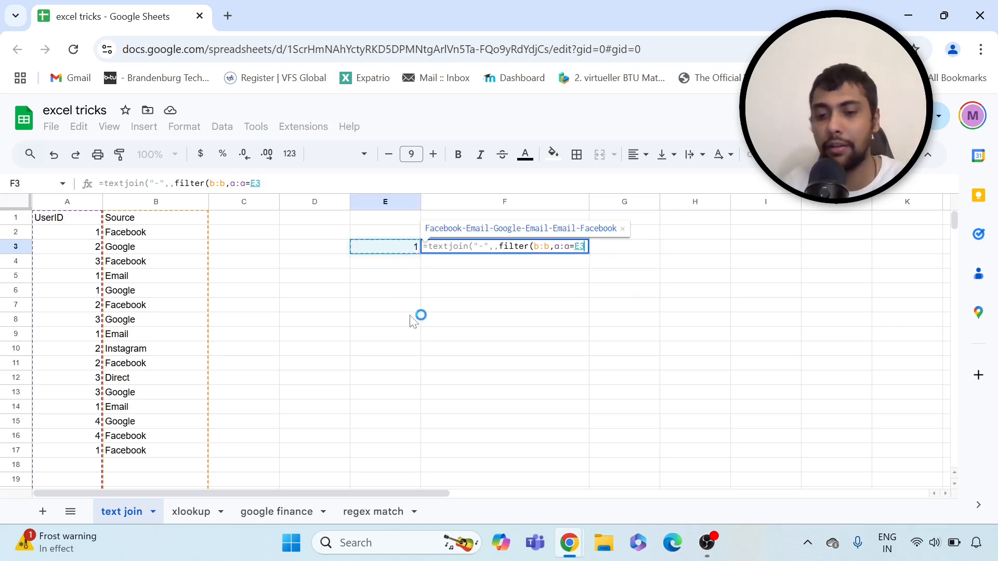
text())
key(Return)
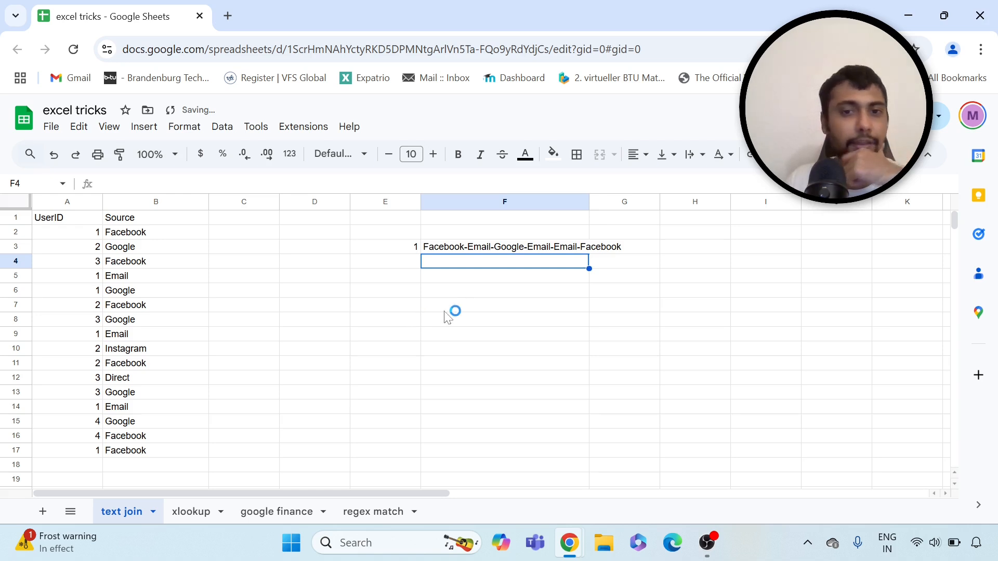
Check F3's result against user 1's sources in rows 2, 5, 6, 9, 14 and 17
click(494, 249)
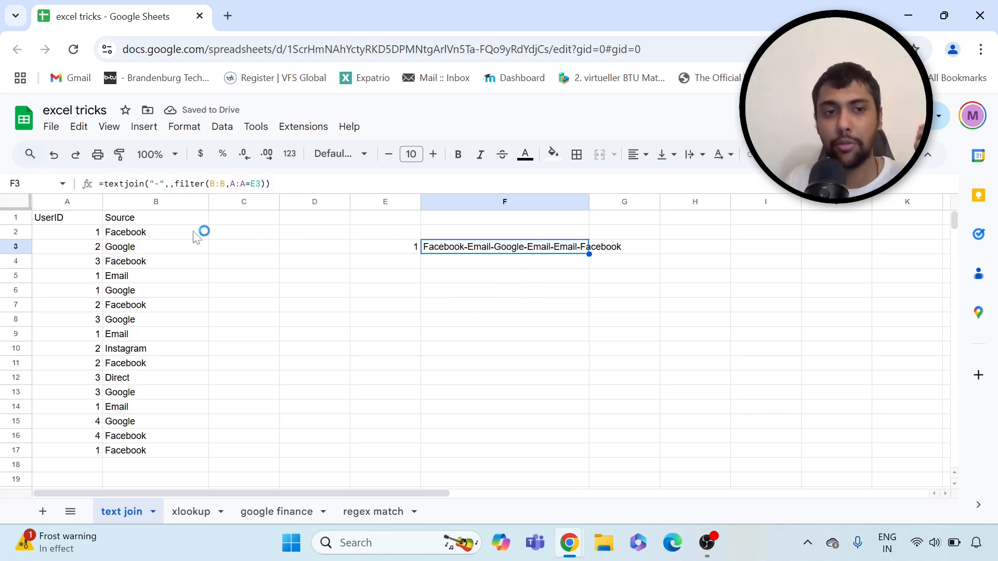
click(166, 238)
click(148, 276)
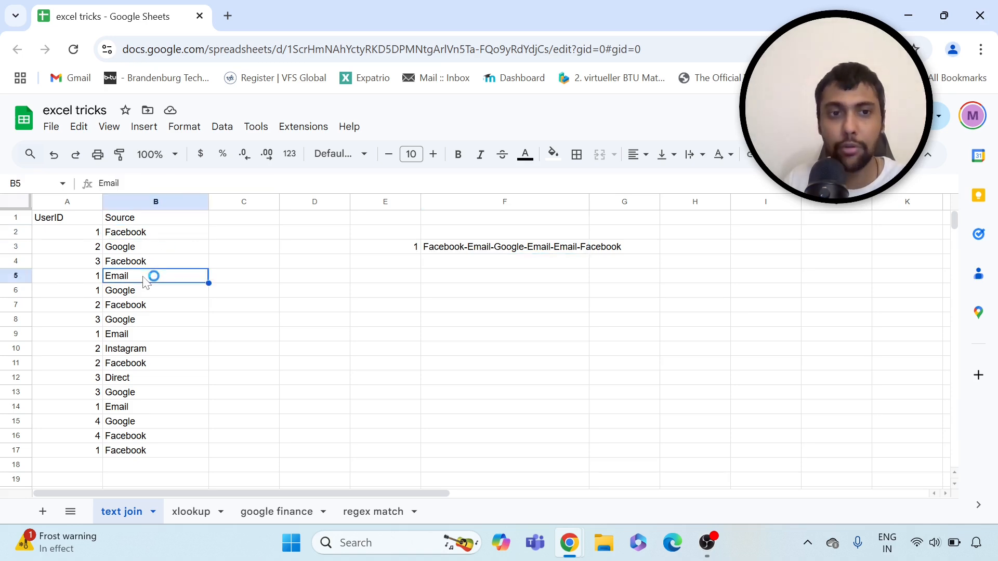
click(145, 293)
click(151, 331)
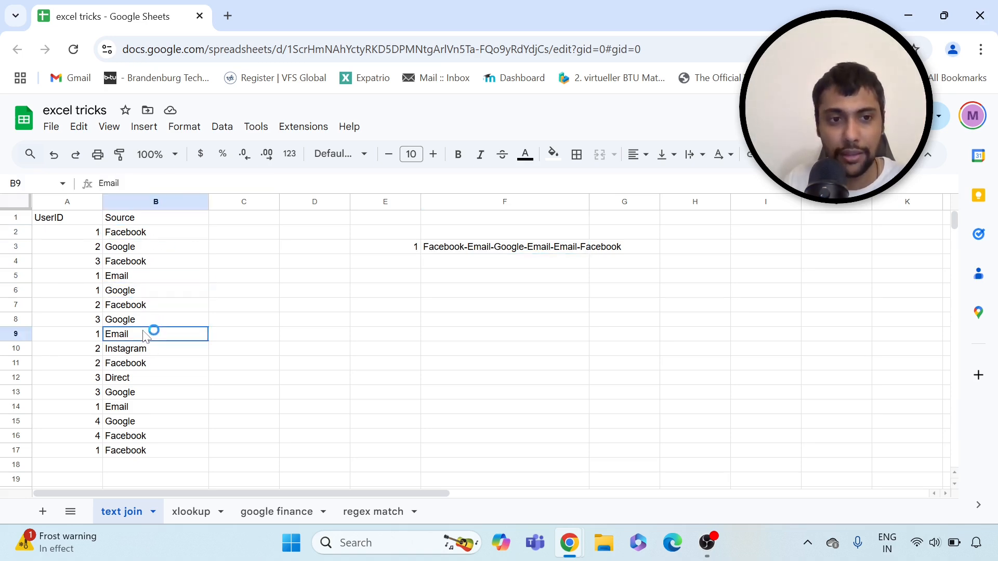
click(141, 407)
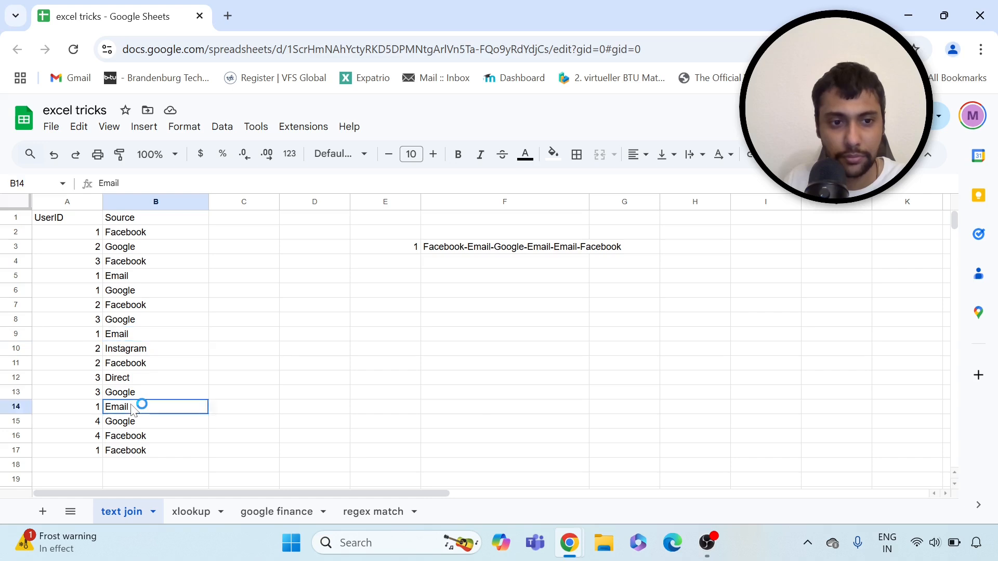
click(144, 452)
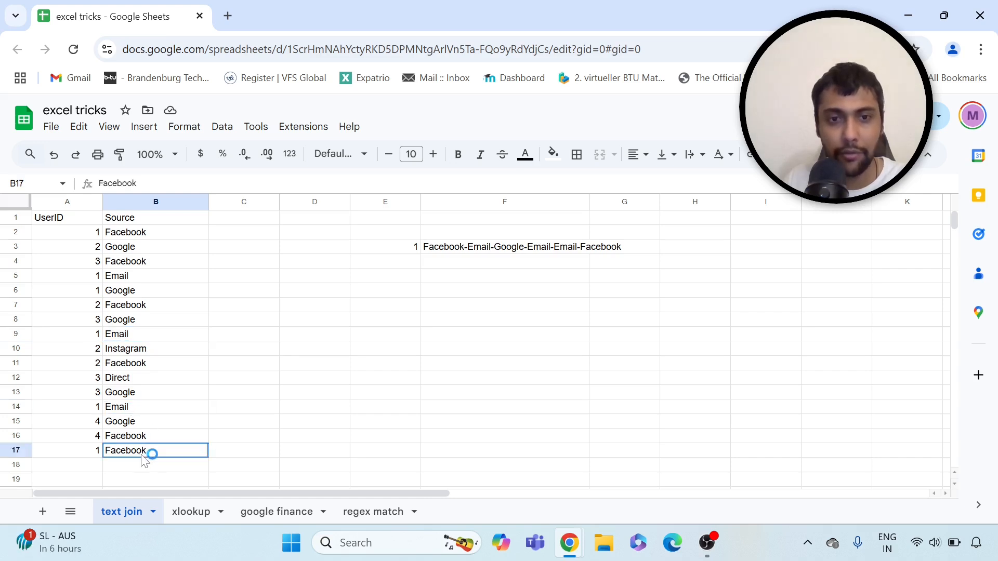
click(507, 249)
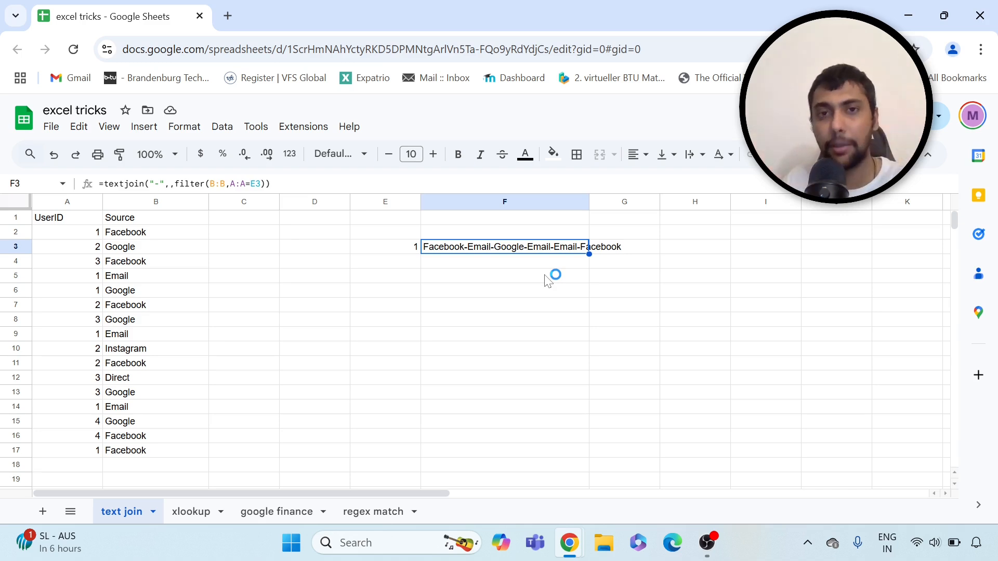
Change E3 to user ID 2 and verify its Google, Facebook and Instagram sources
click(403, 250)
text(2)
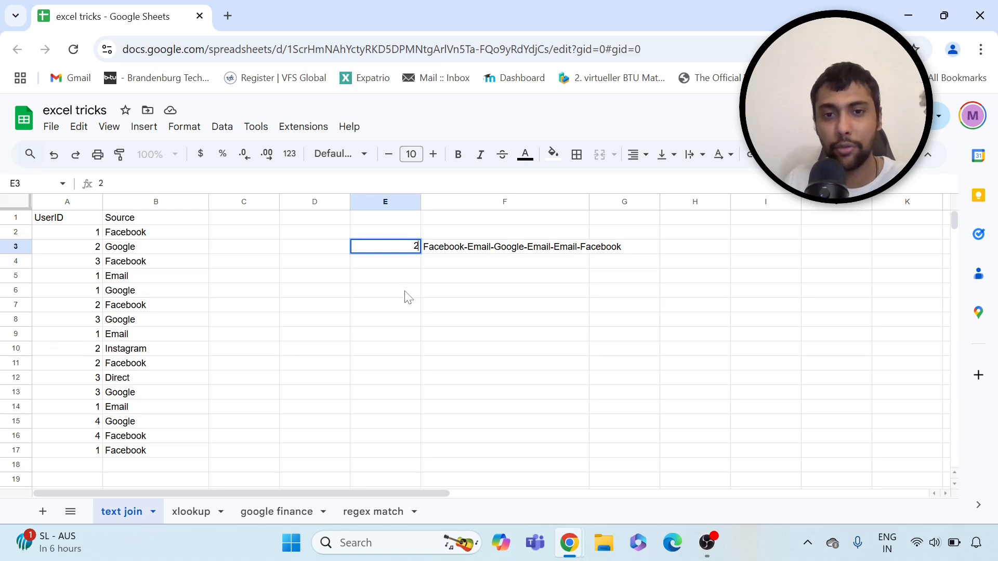
click(410, 293)
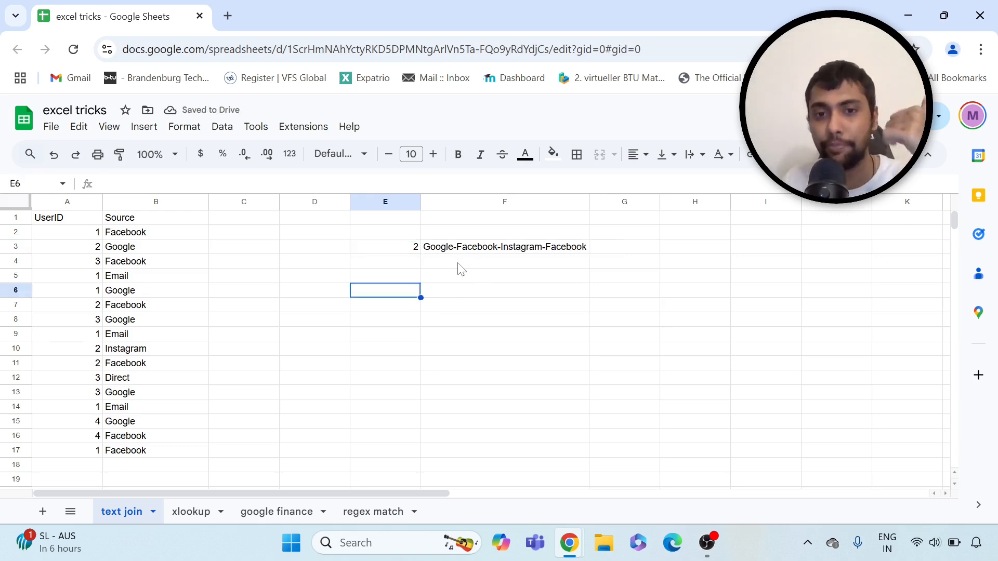
click(144, 250)
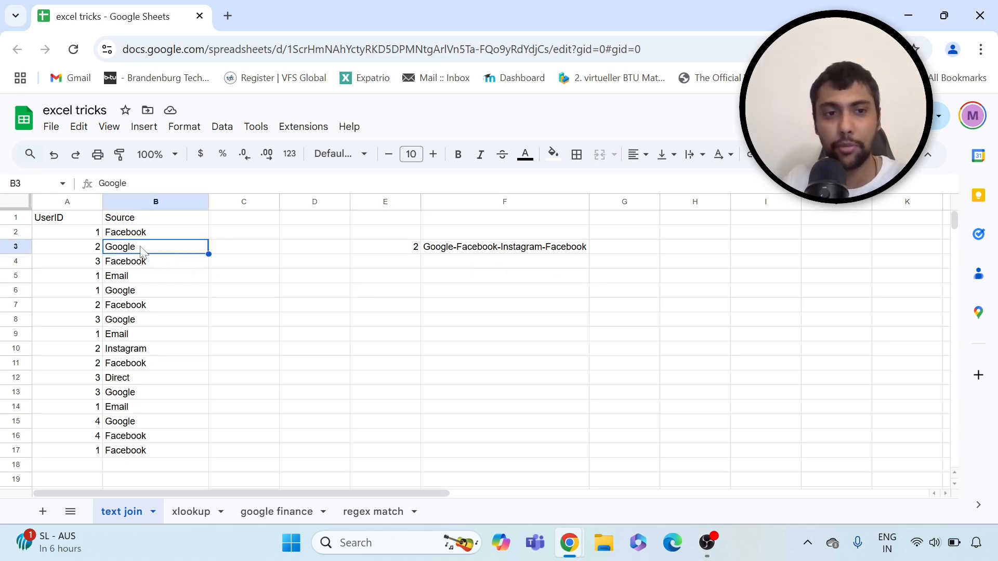
click(133, 311)
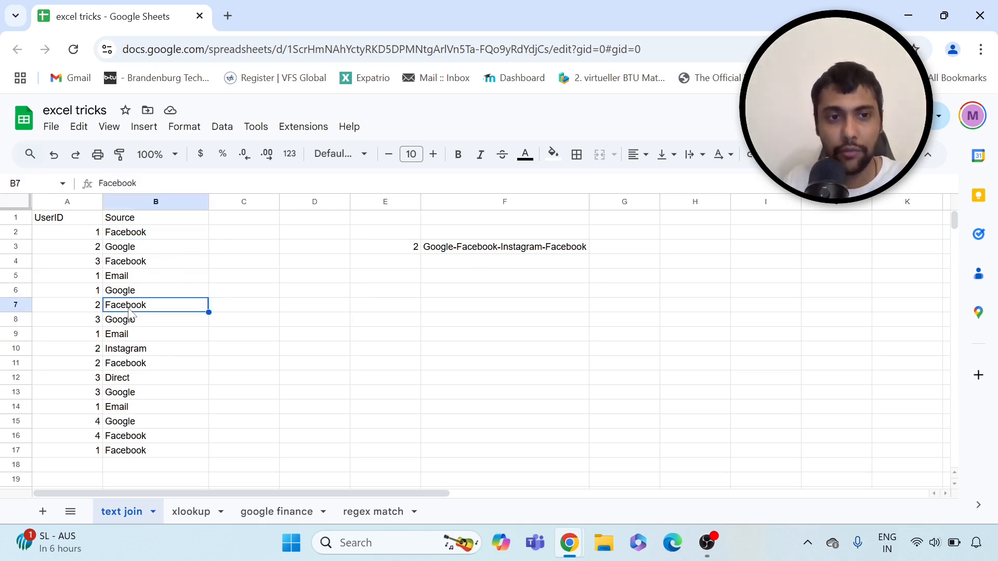
click(141, 360)
click(141, 364)
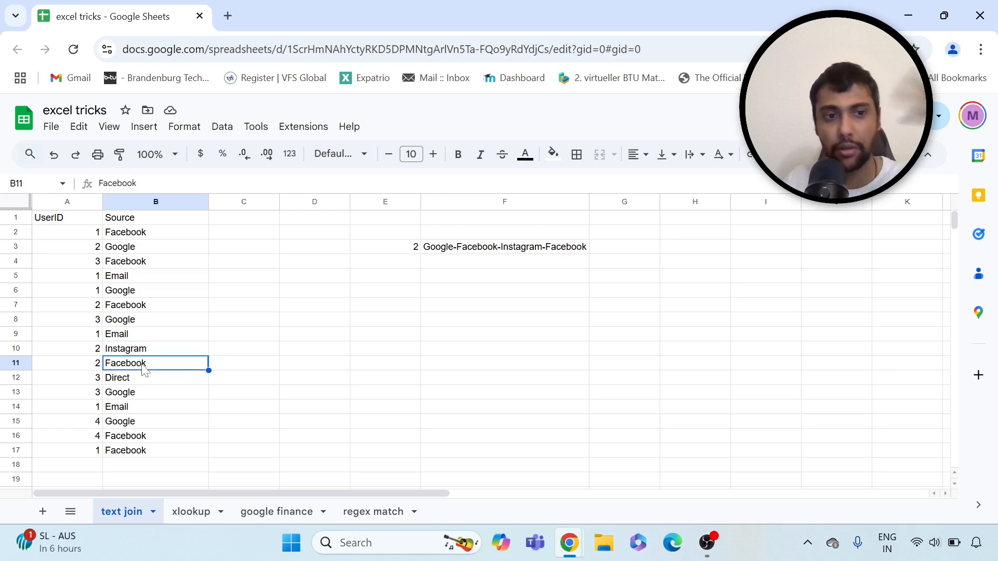
Change E3 to user ID 3 and verify F3 shows Facebook-Google-Direct-Google
click(374, 252)
text(3)
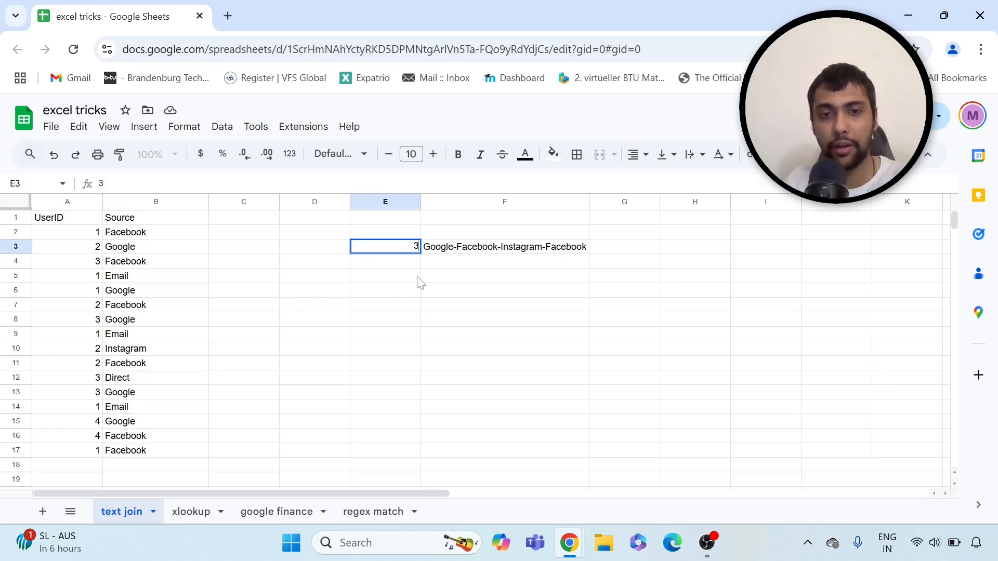
click(417, 281)
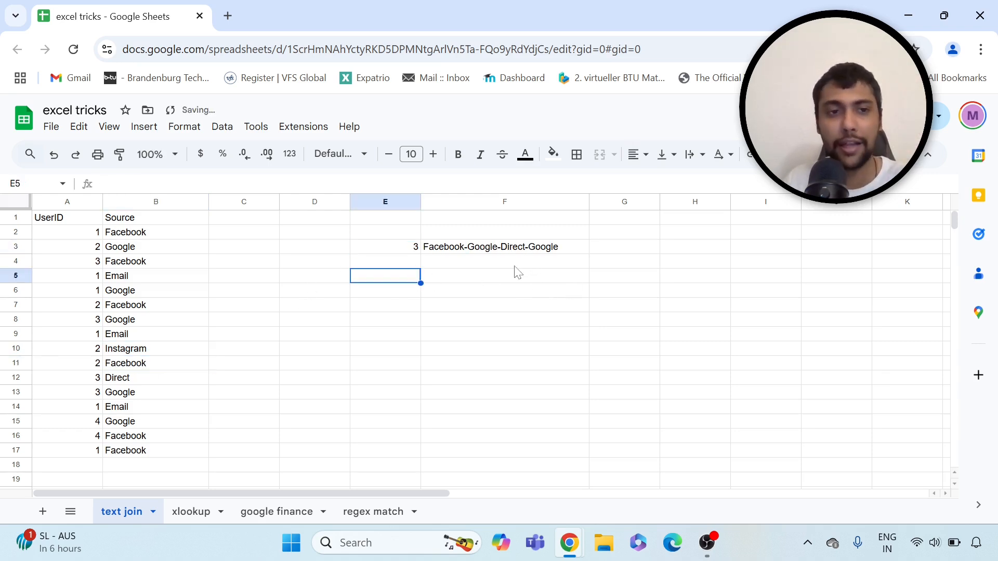
click(140, 264)
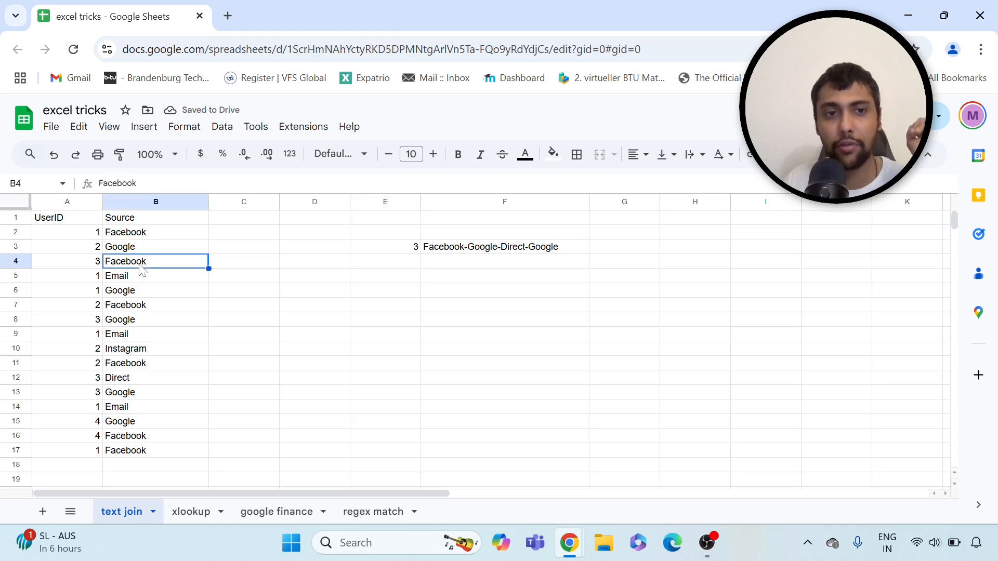
click(137, 322)
click(149, 381)
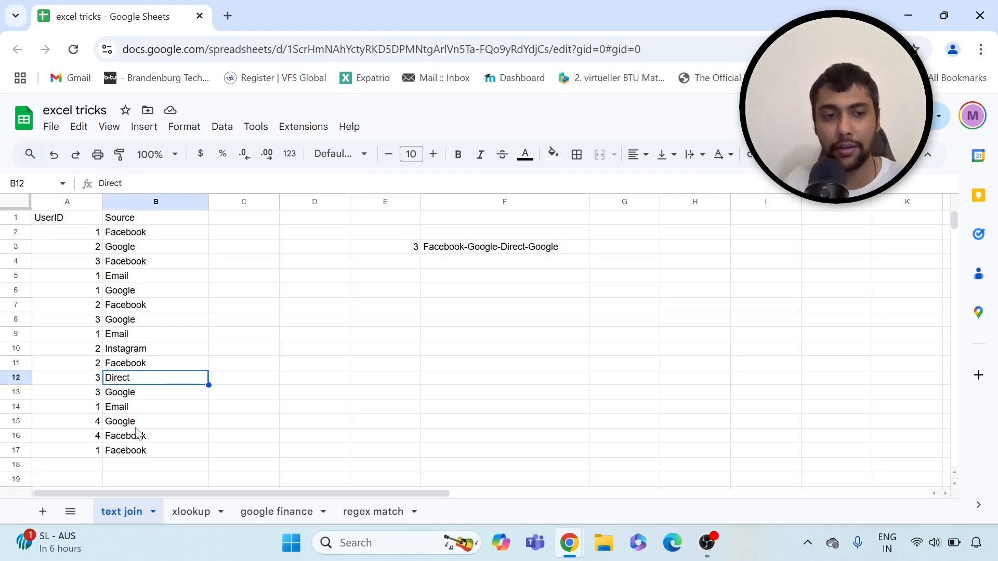
click(140, 396)
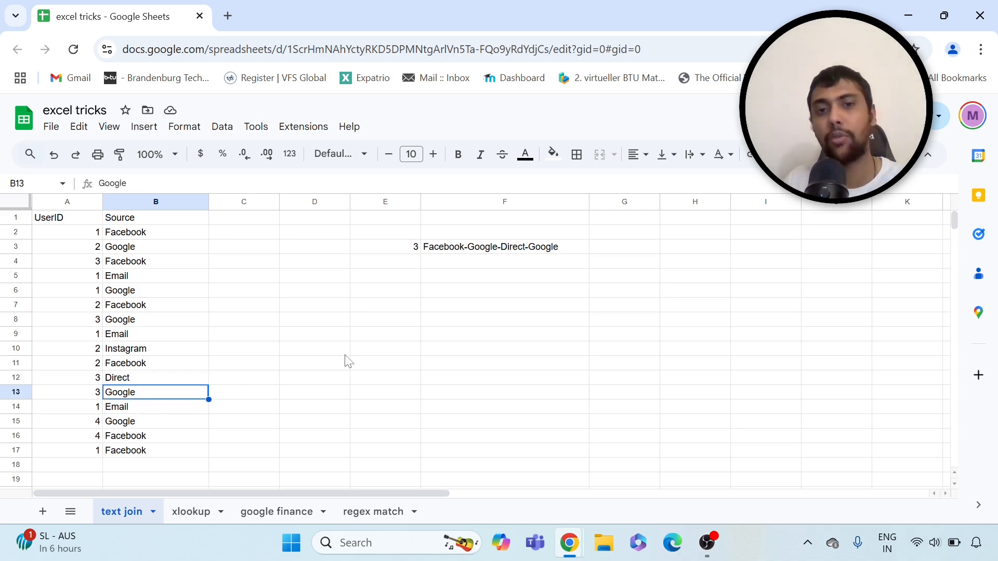
click(507, 250)
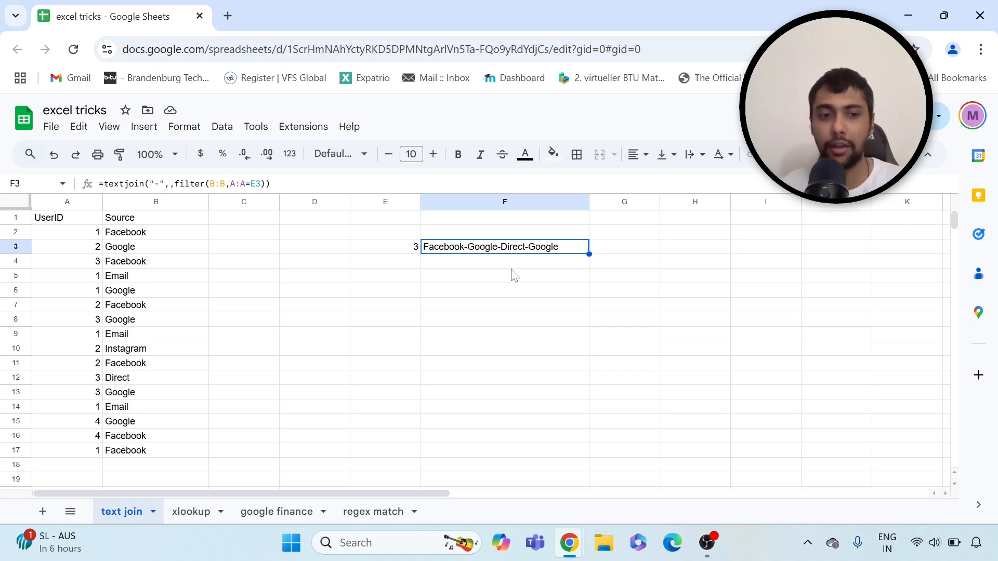
On the xlookup sheet, delete empty columns F–H, then review table A2:C7 and ID 121 in I3
click(195, 511)
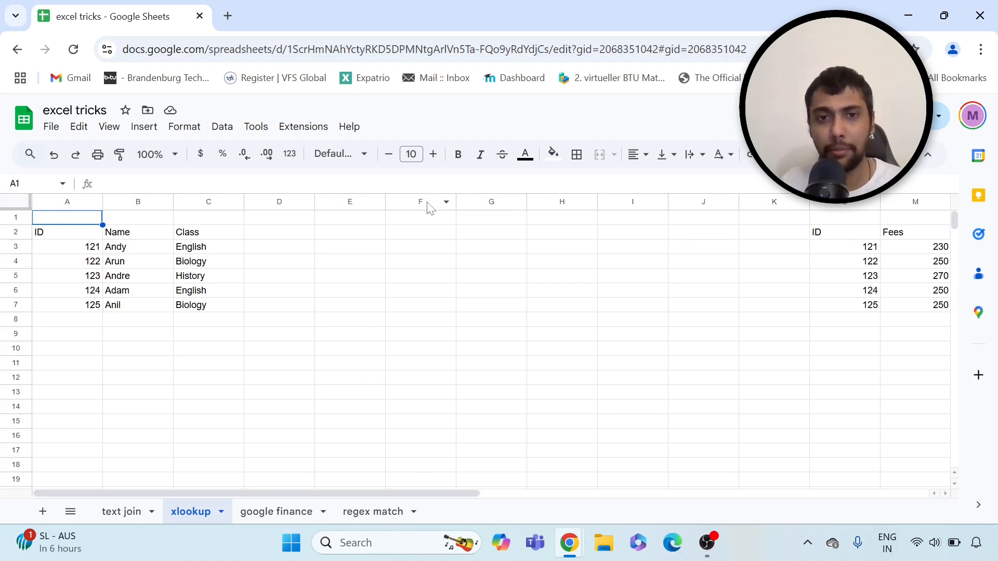
drag(424, 202, 539, 206)
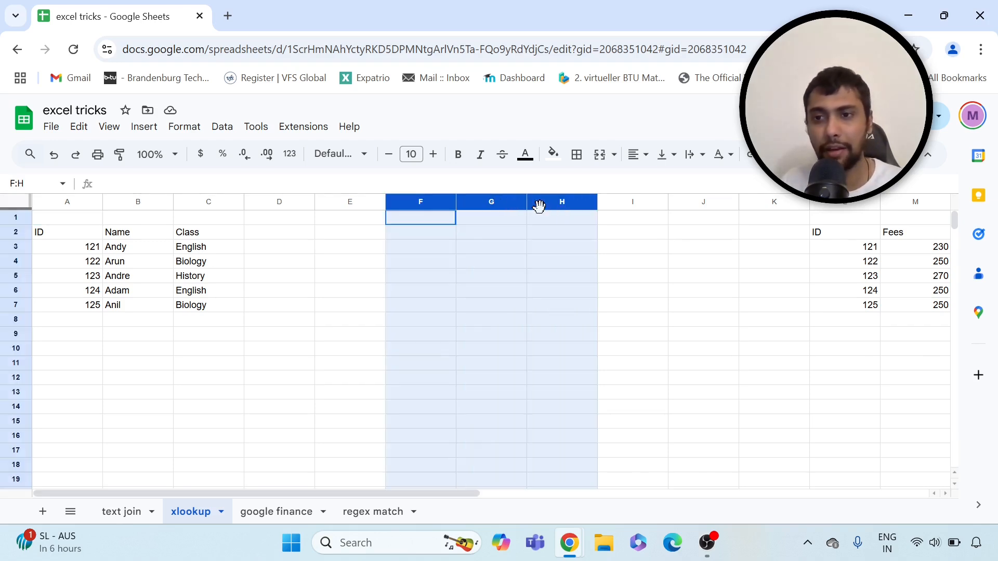
right_click(472, 249)
click(515, 314)
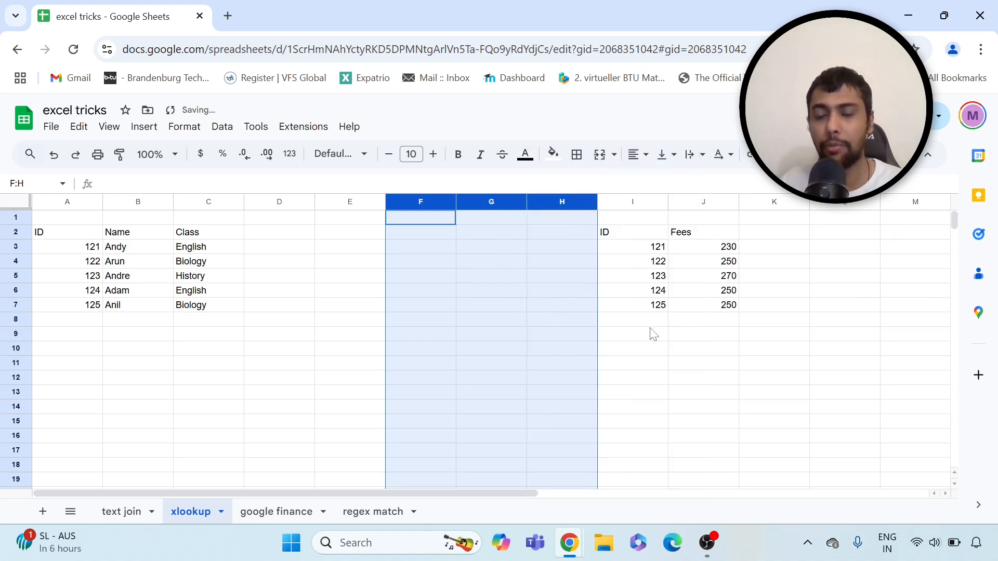
click(519, 326)
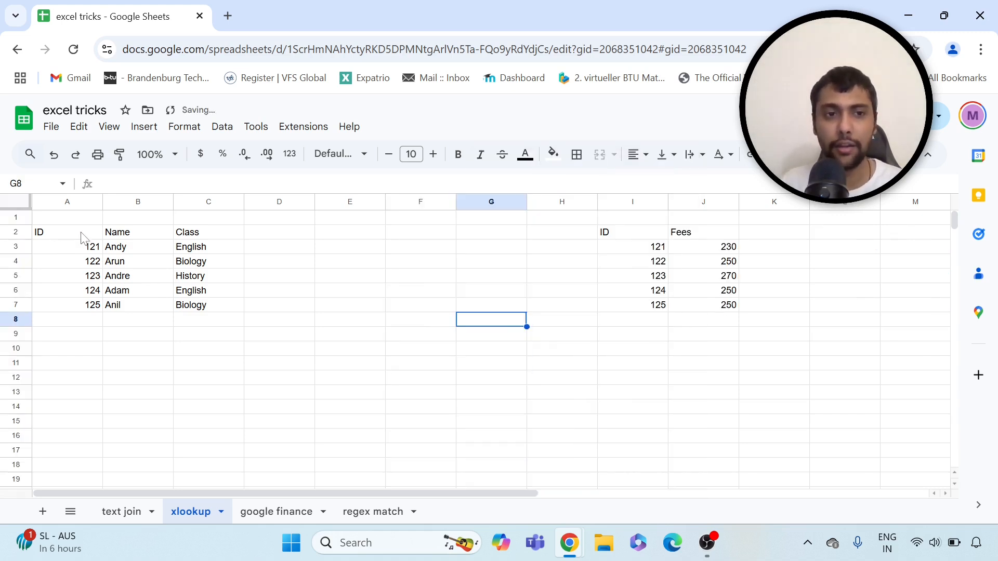
drag(83, 235, 182, 307)
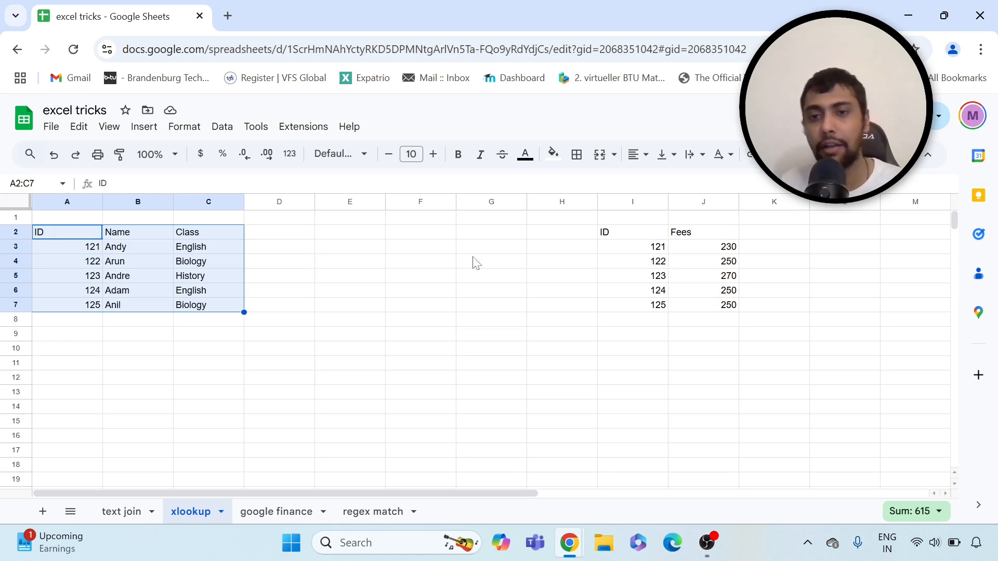
click(632, 248)
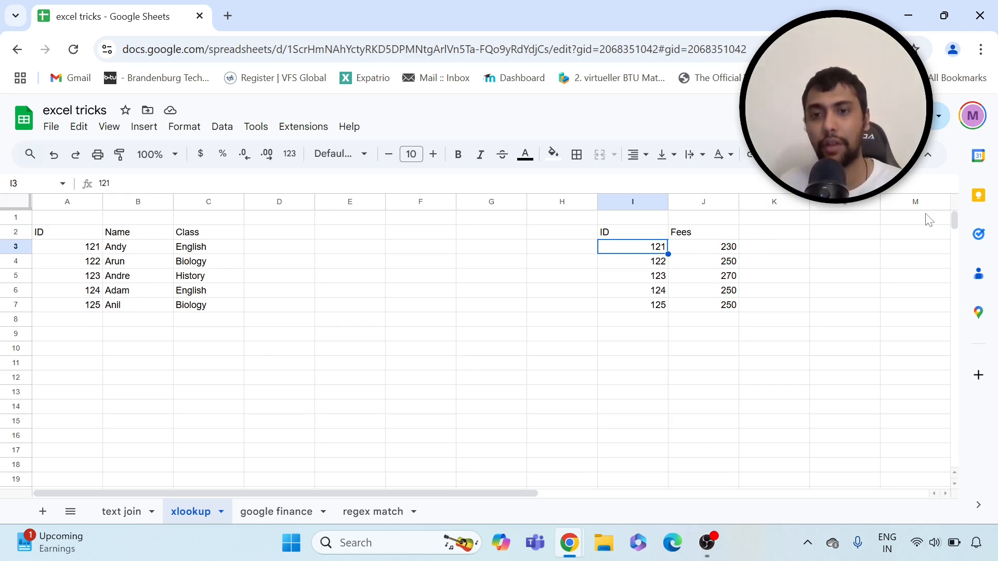
click(769, 248)
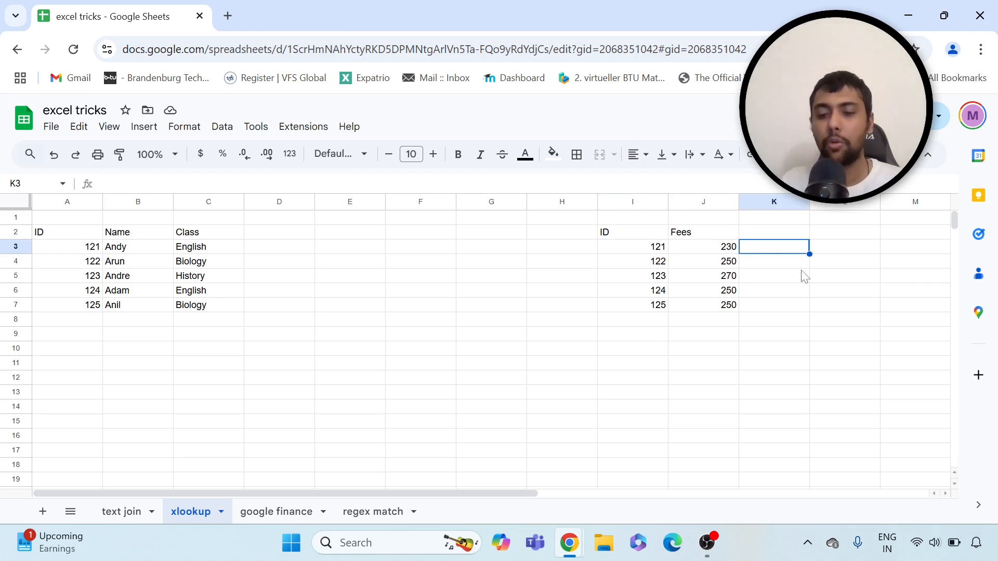
text(=vlo)
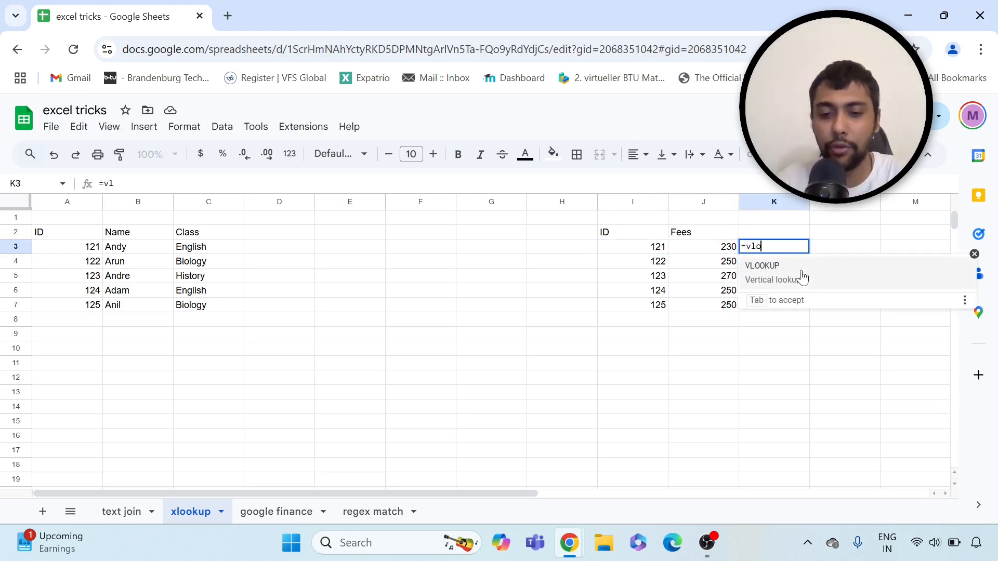
text(okup()
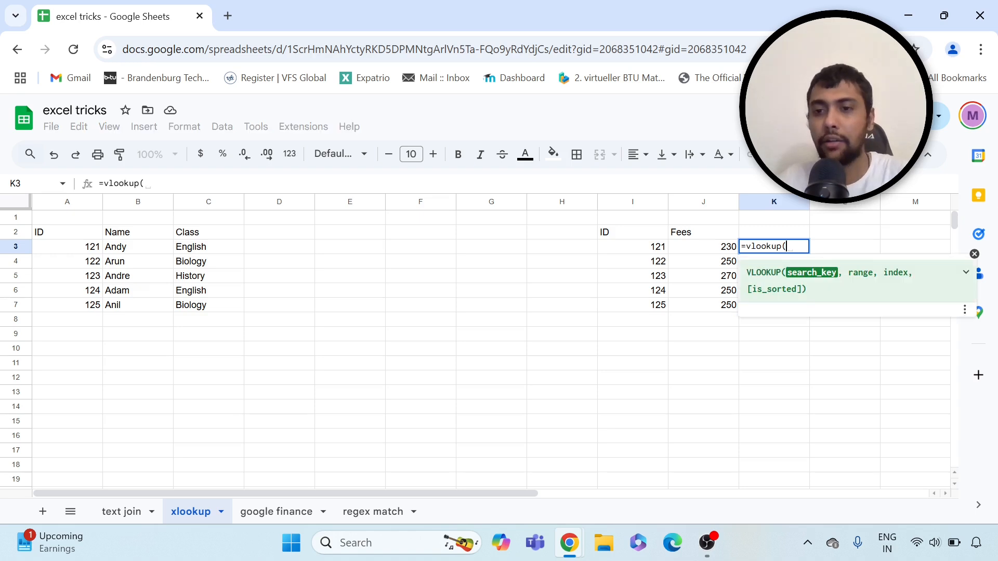
click(664, 248)
text(,)
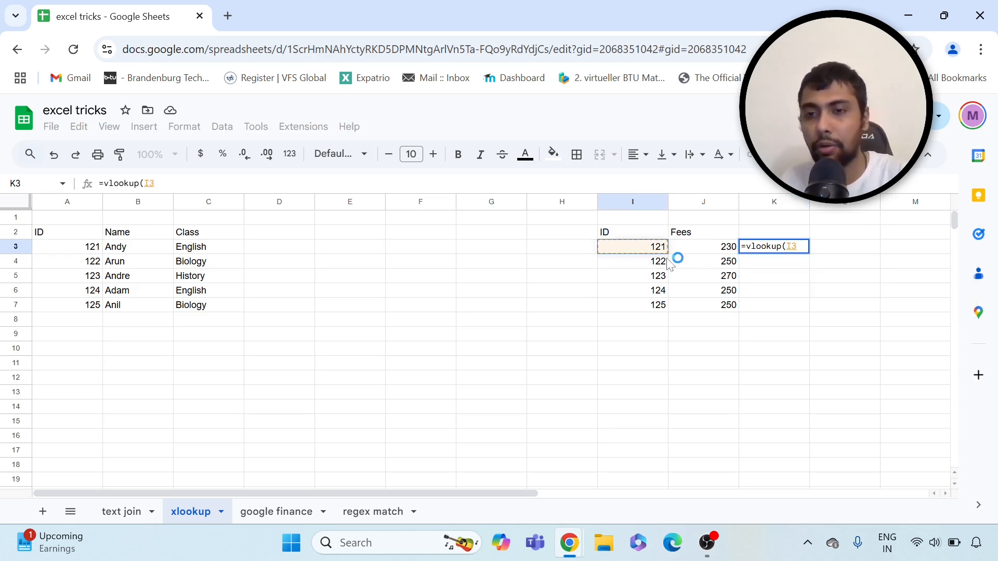
drag(79, 248, 204, 316)
text(,)
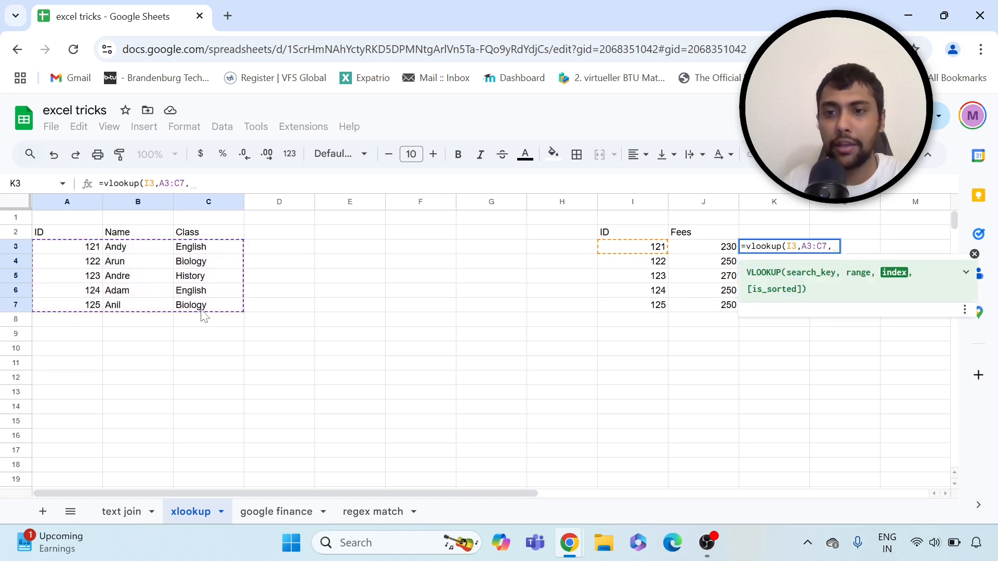
text(2)
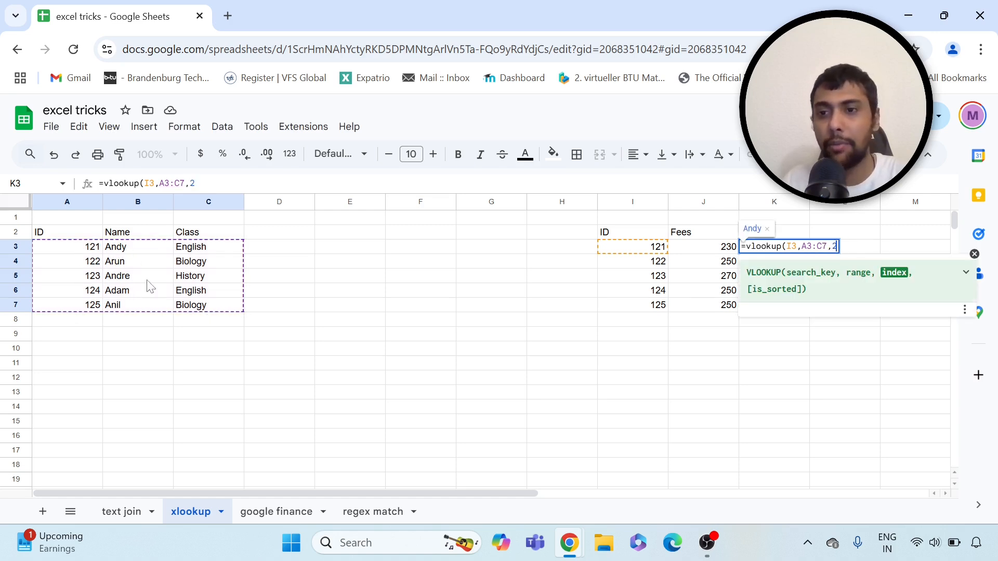
text(,false)
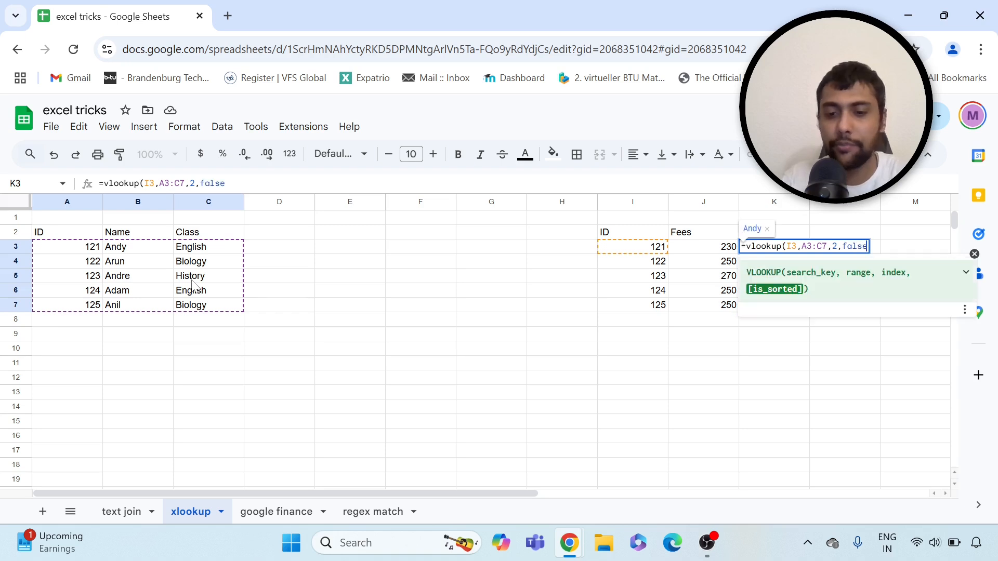
text())
key(Return)
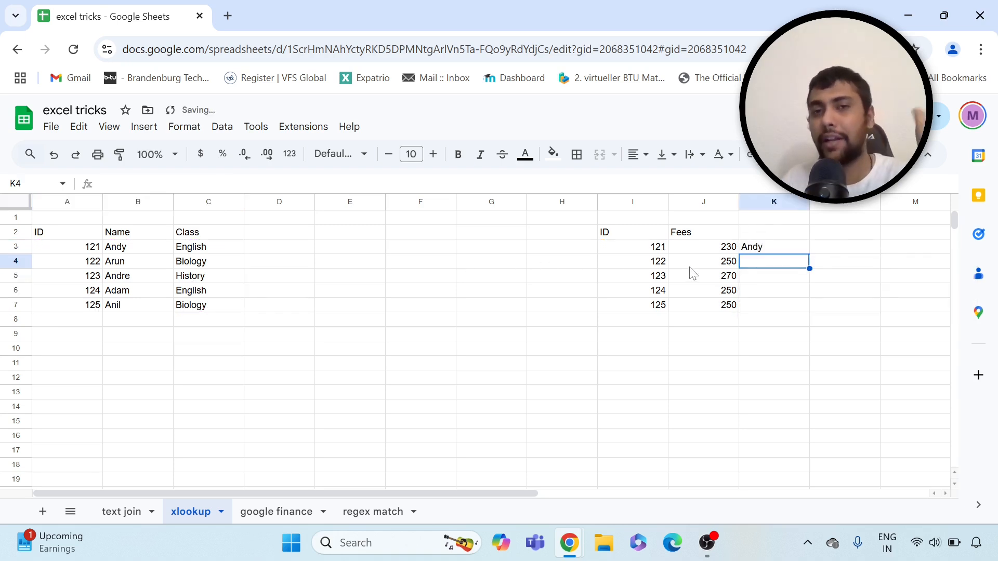
click(800, 250)
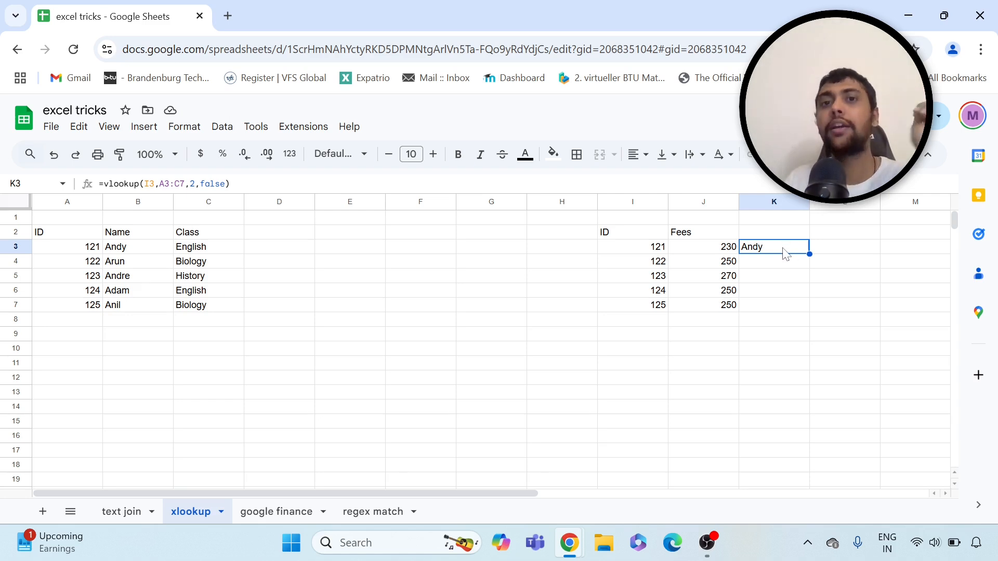
key(Delete)
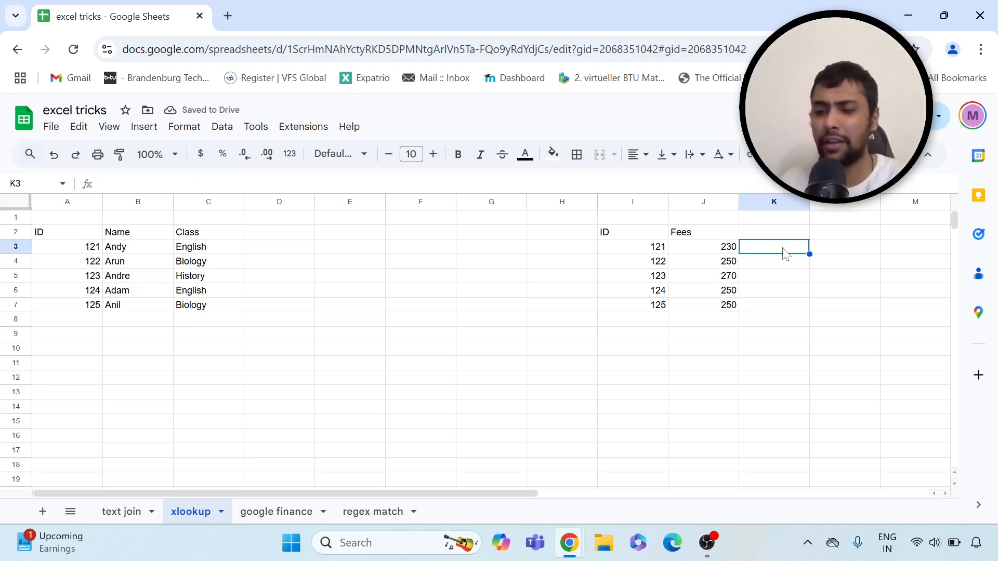
Enter =xlookup(I3,A3:A7,B3:B7) in K3 to return the name for ID 121
text(=)
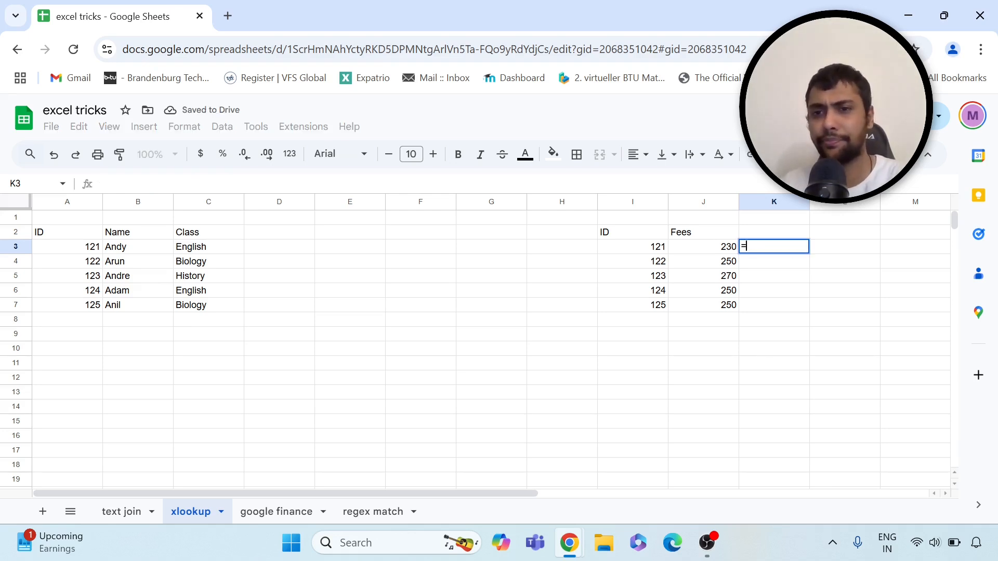
text(xlookup()
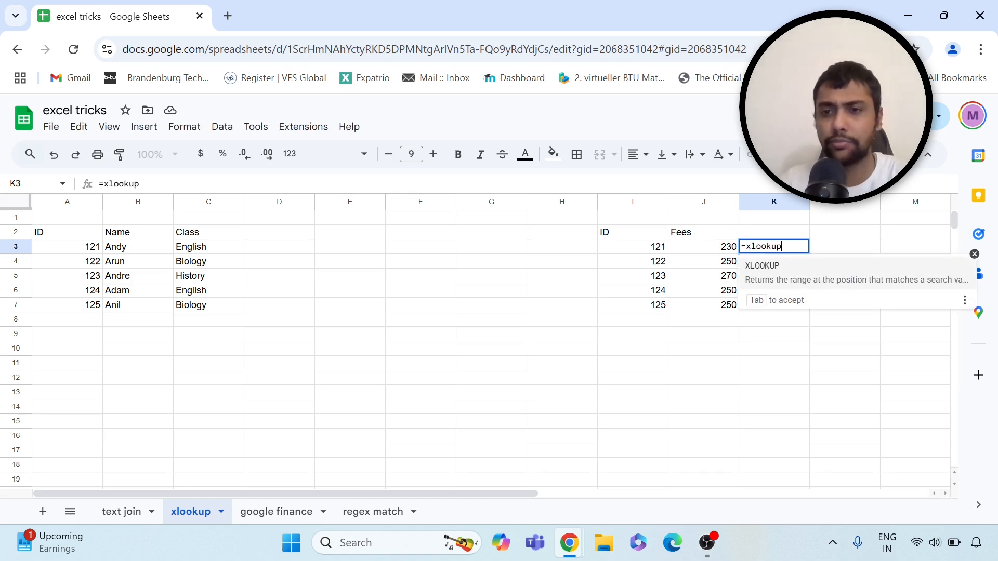
click(634, 249)
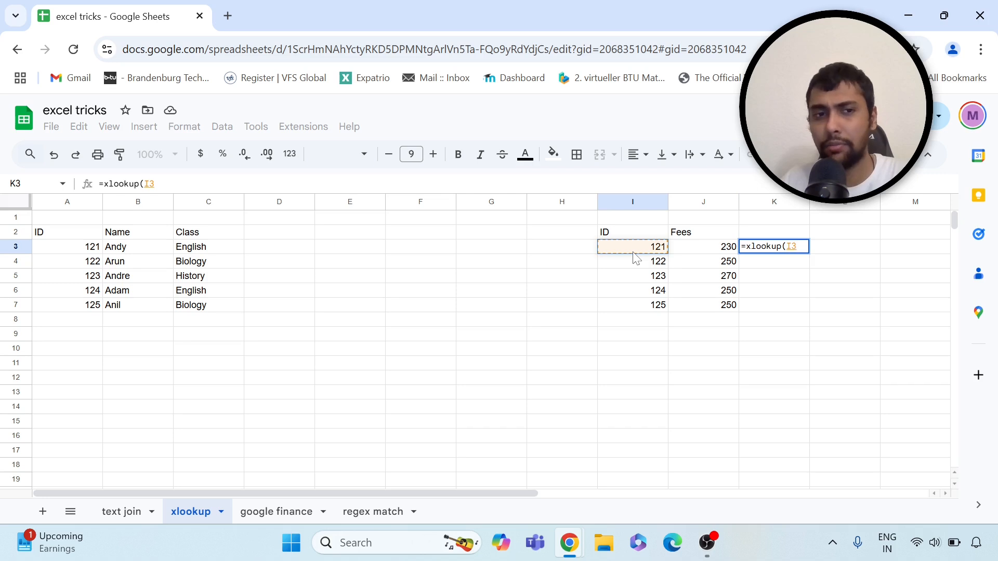
text(,)
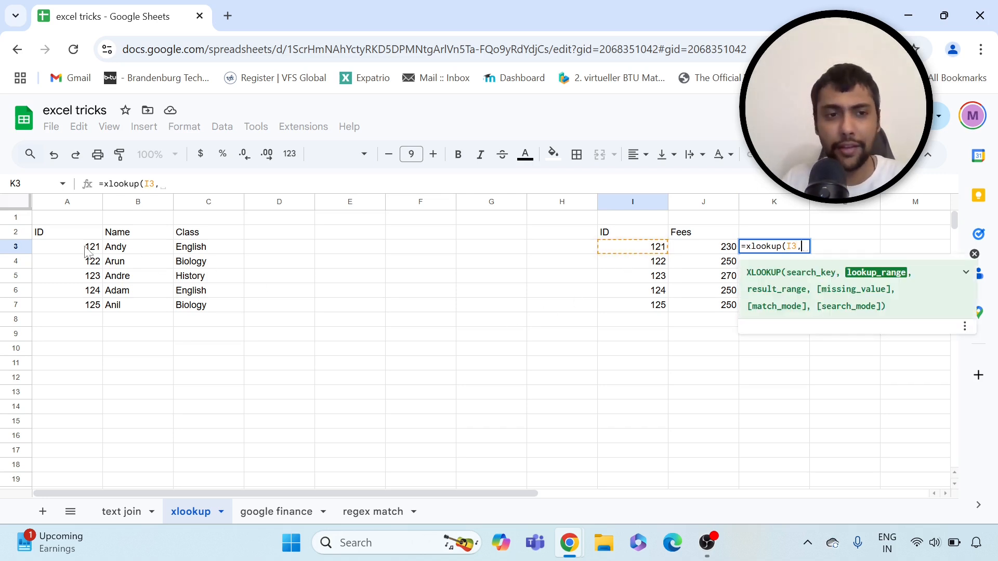
drag(91, 248, 79, 313)
text(,)
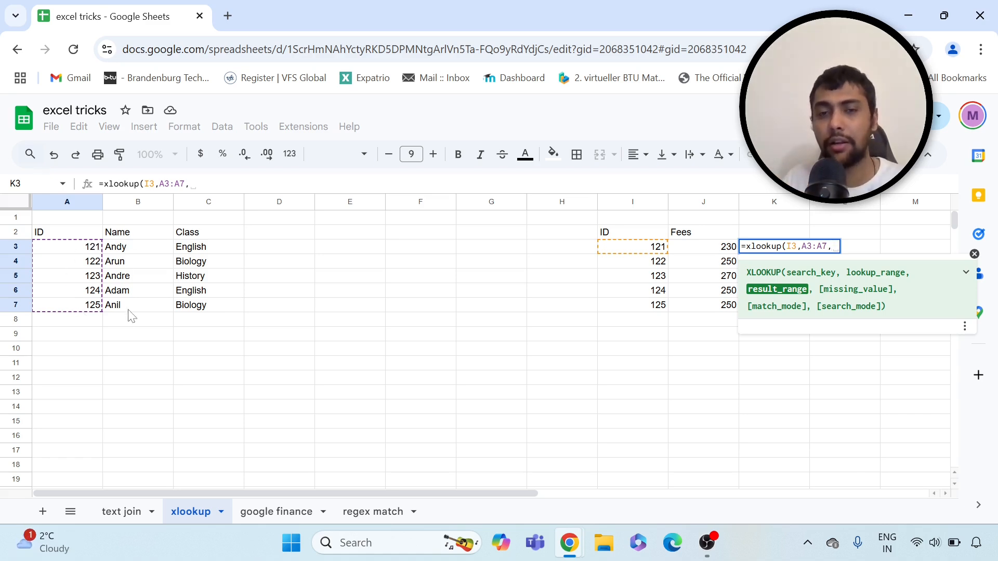
drag(136, 249, 134, 308)
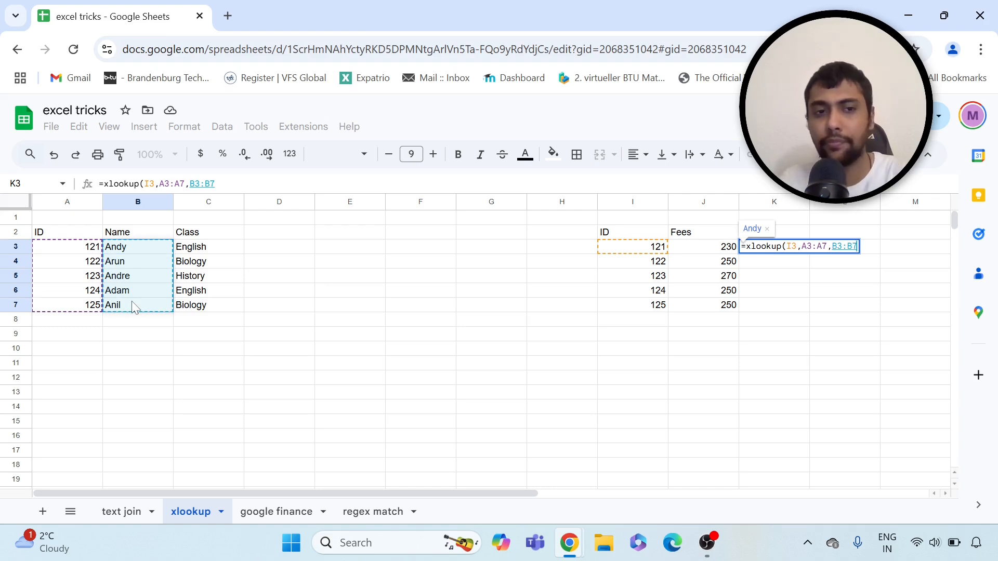
key(Return)
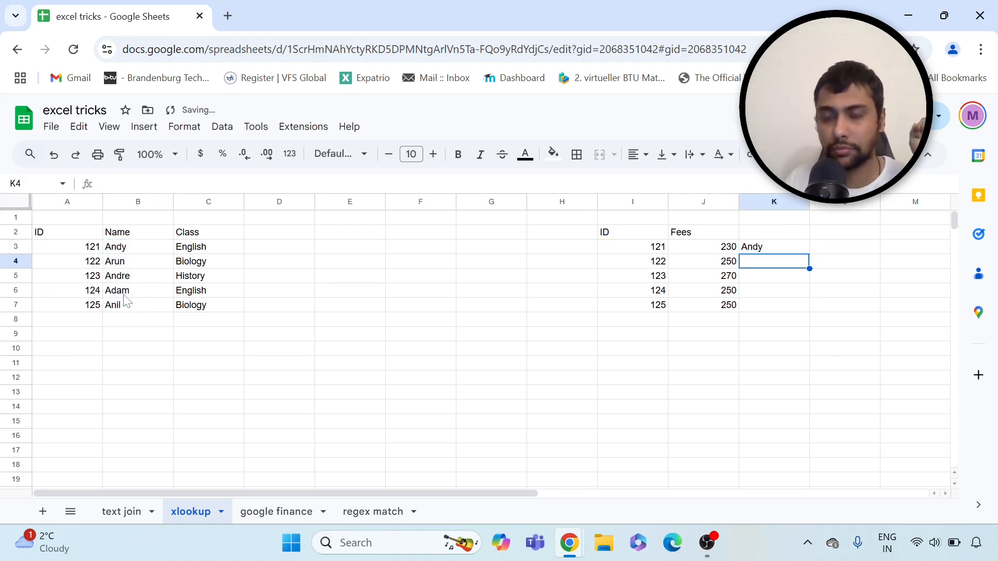
Fill the K3 lookup down to K7 and check the names against their IDs
click(758, 251)
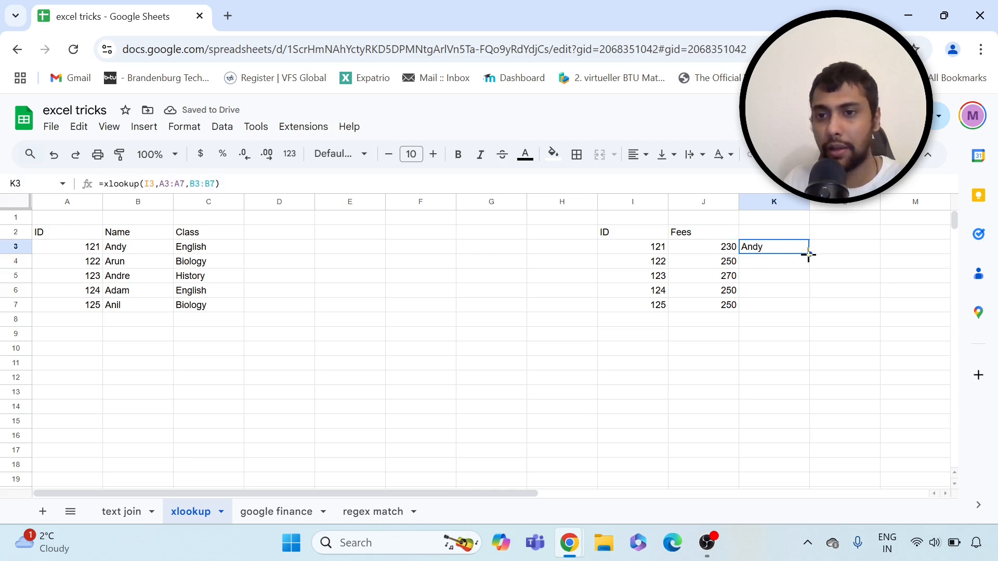
drag(809, 255, 808, 311)
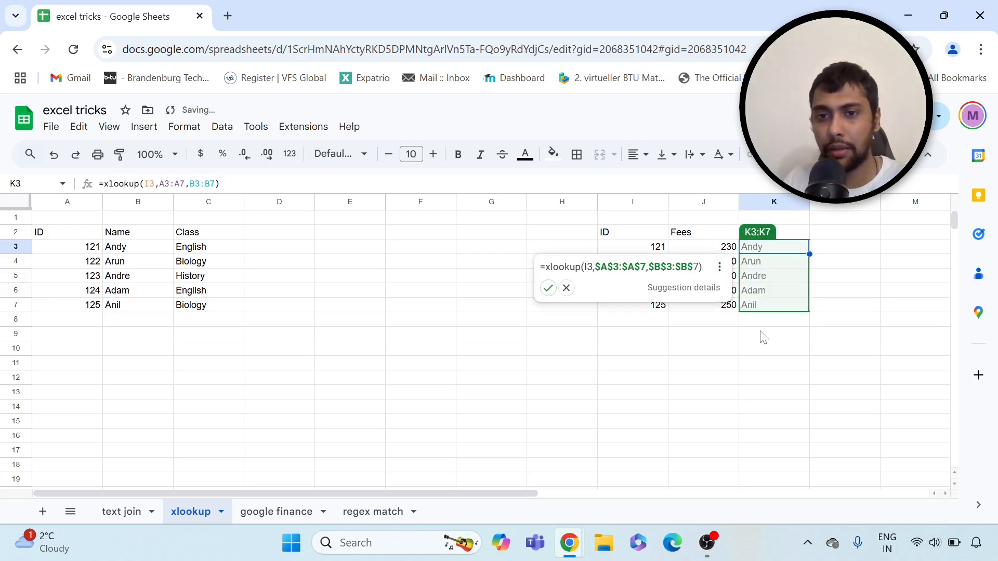
click(696, 352)
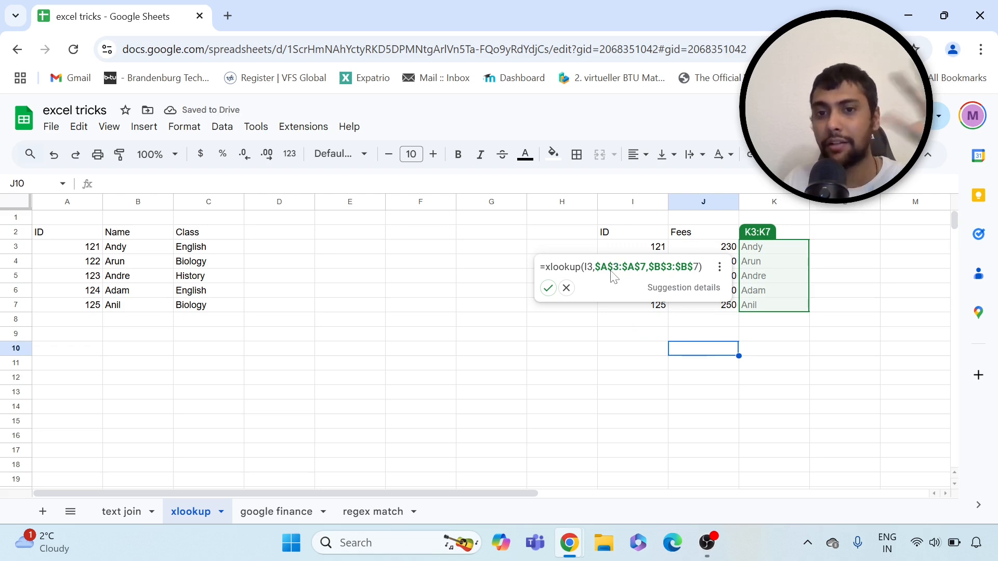
click(547, 288)
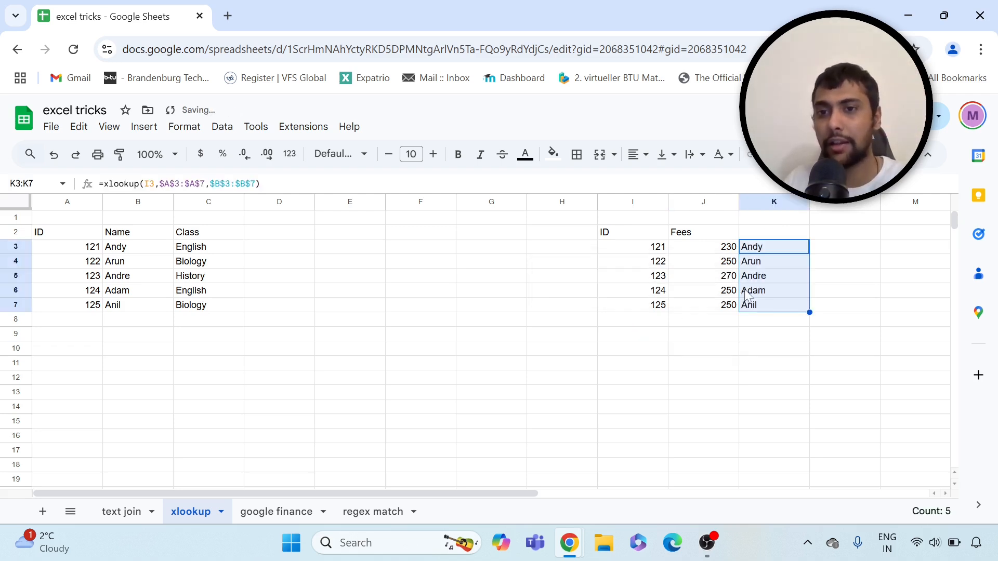
click(659, 262)
click(760, 265)
Change the ID in I7 to 126, so K7 shows #N/A
click(659, 277)
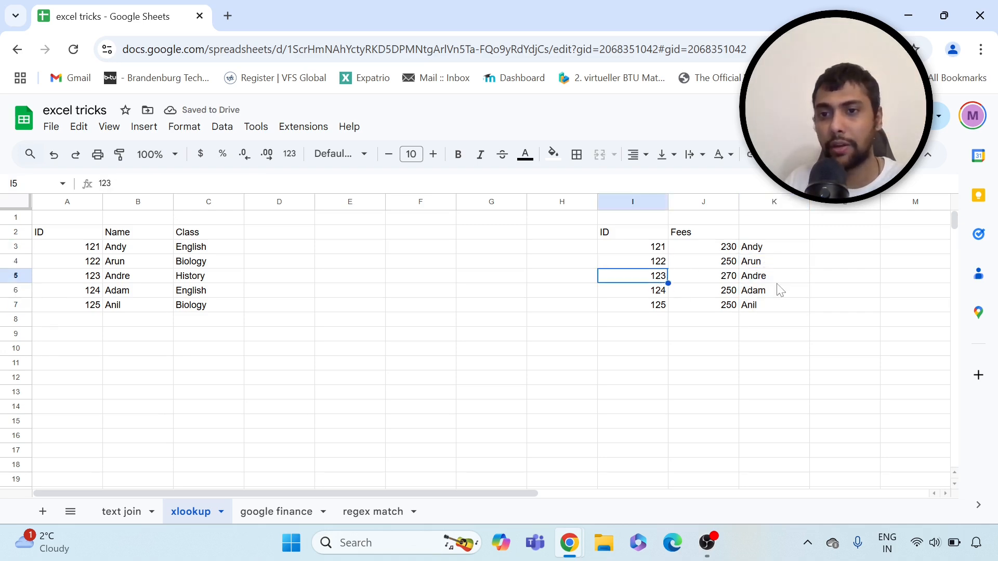
click(770, 279)
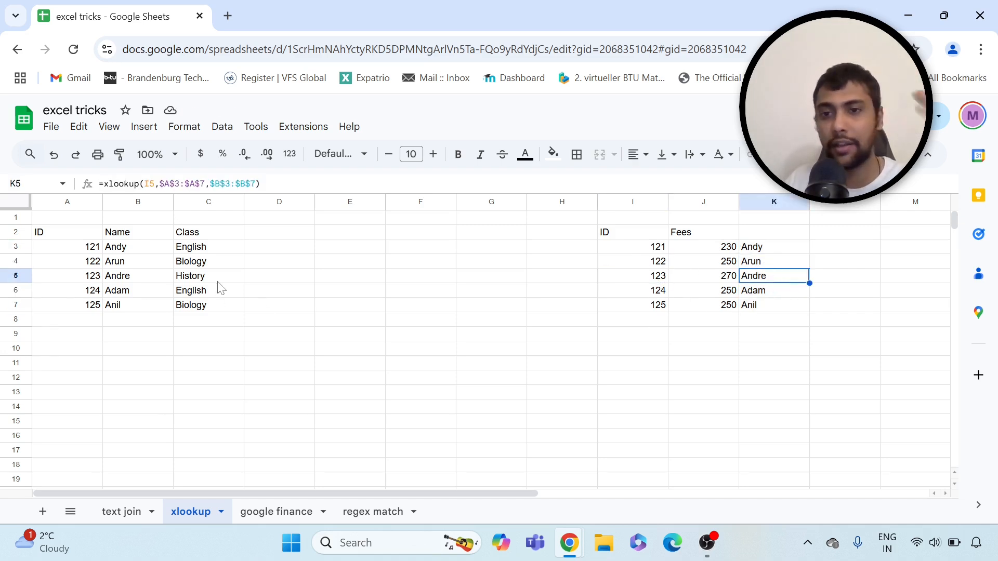
click(649, 308)
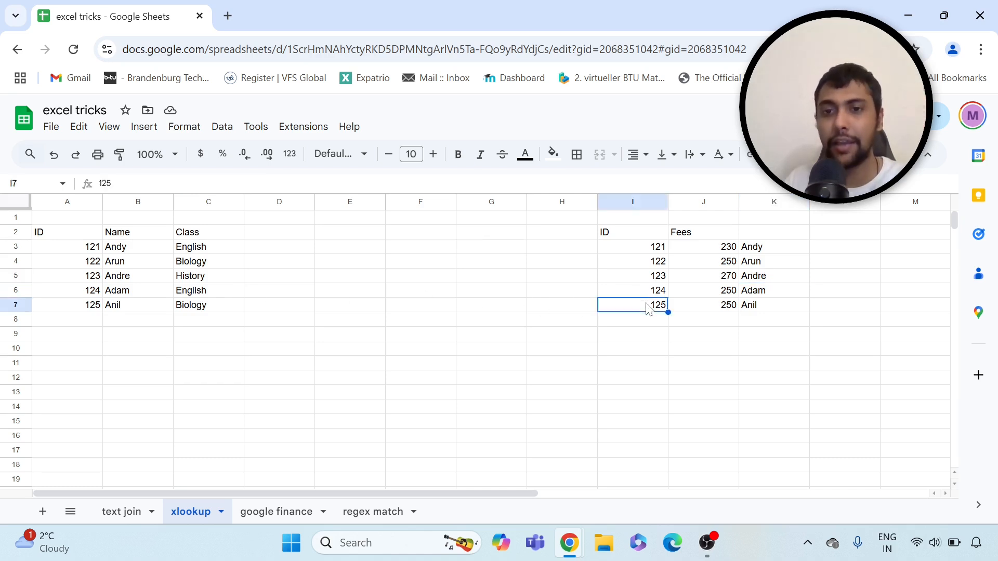
text(126)
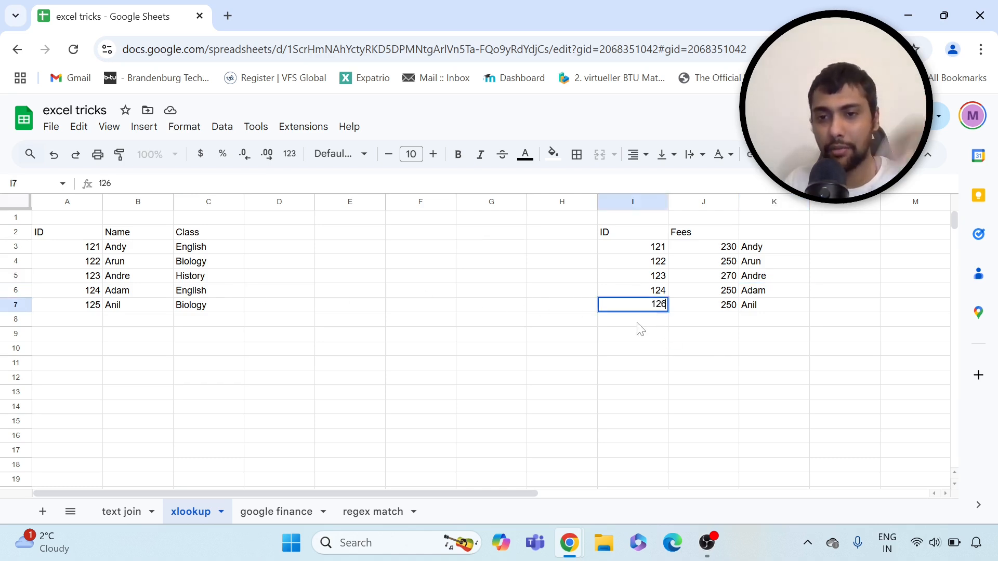
key(Return)
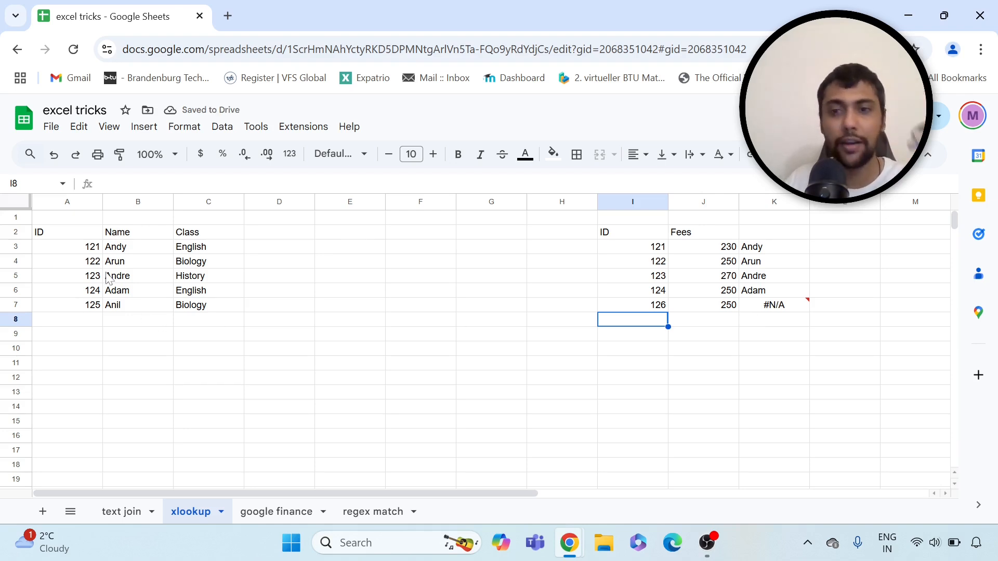
click(773, 305)
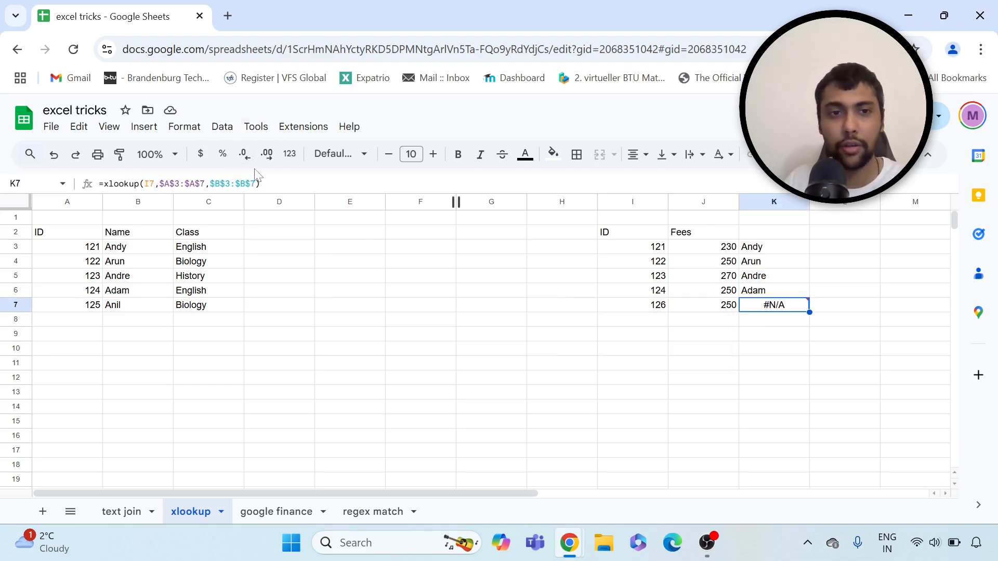
Add "not there" as K7's XLOOKUP missing_value argument
click(260, 183)
text(, )
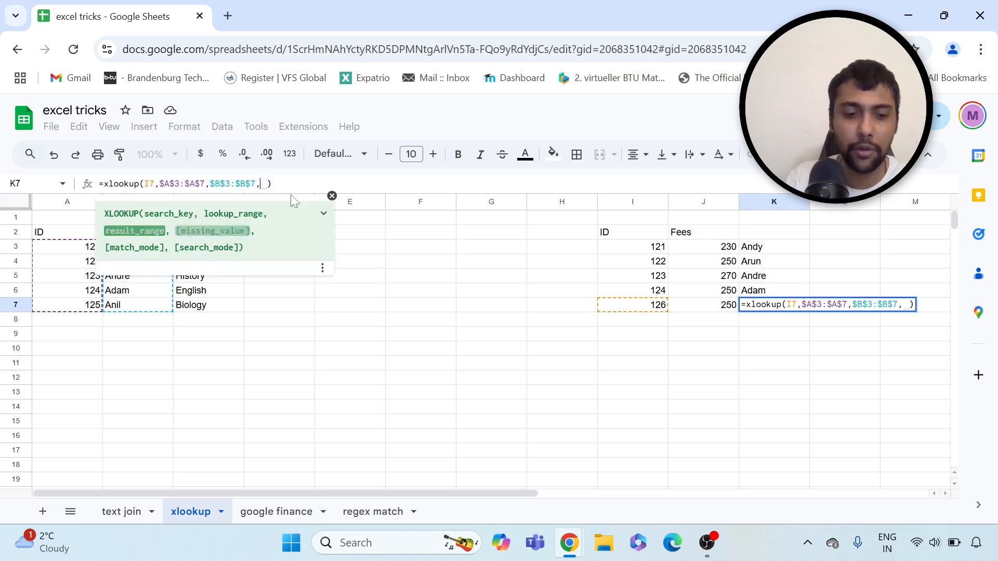
text("not there)
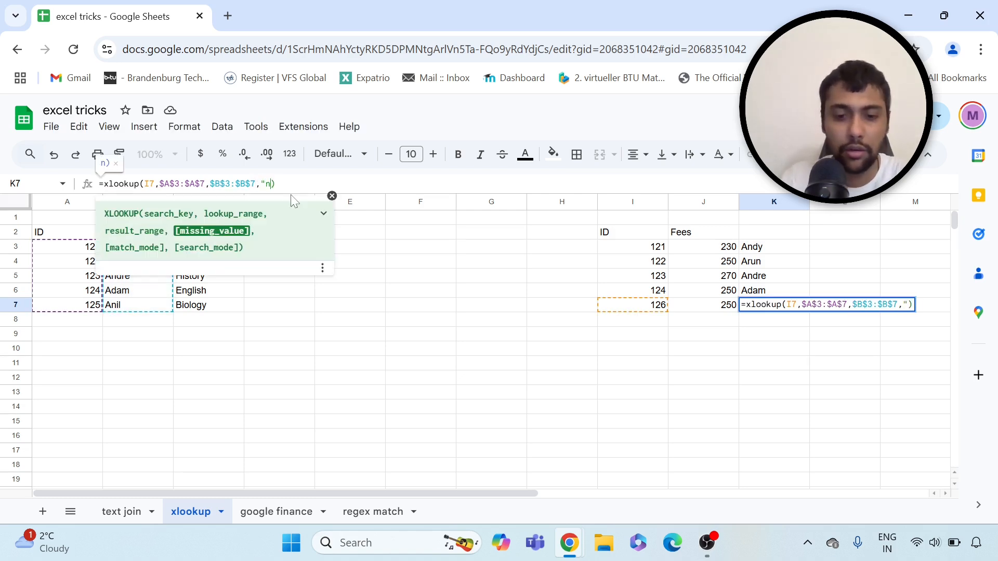
text(")
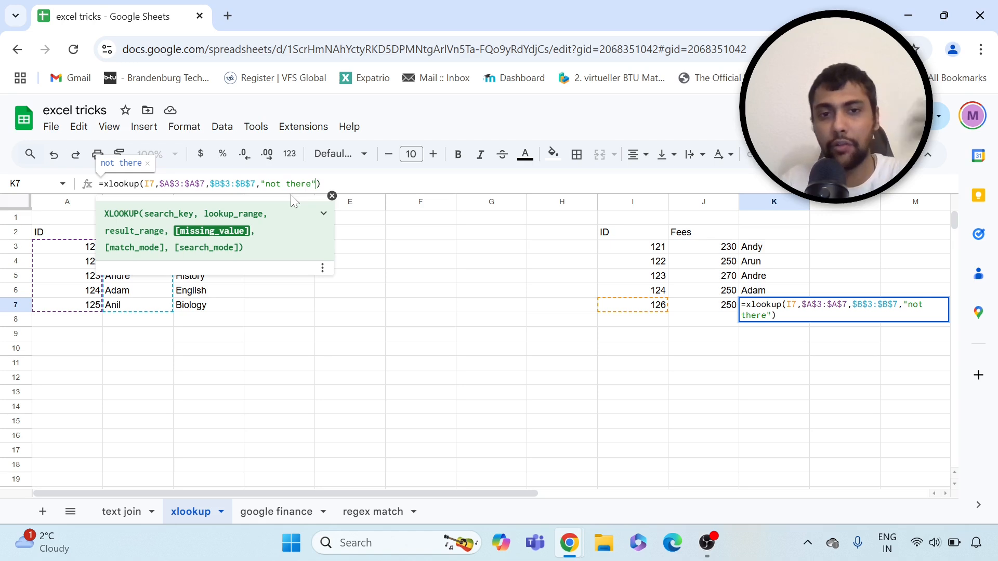
key(Return)
key(Up)
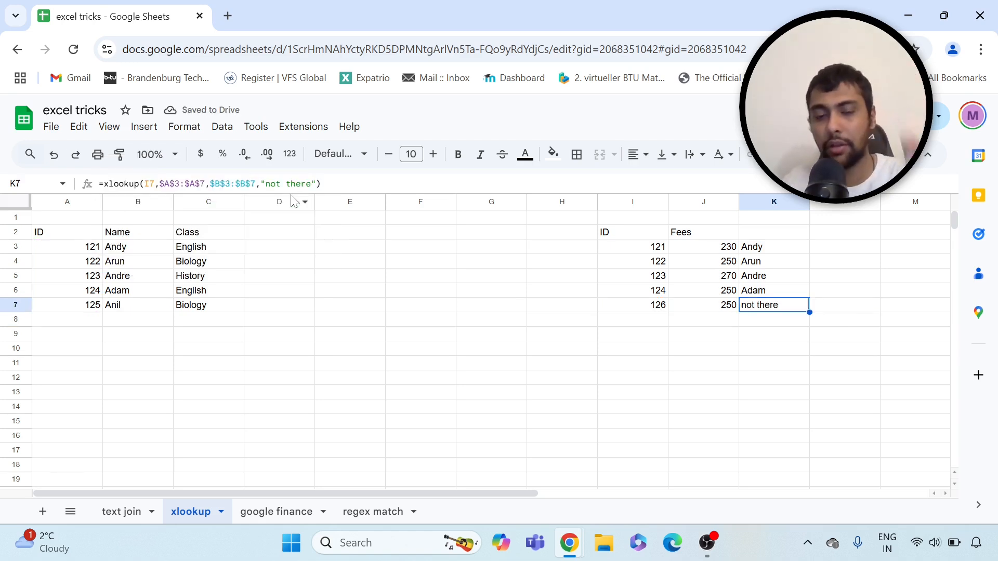
key(Up)
key(Up)
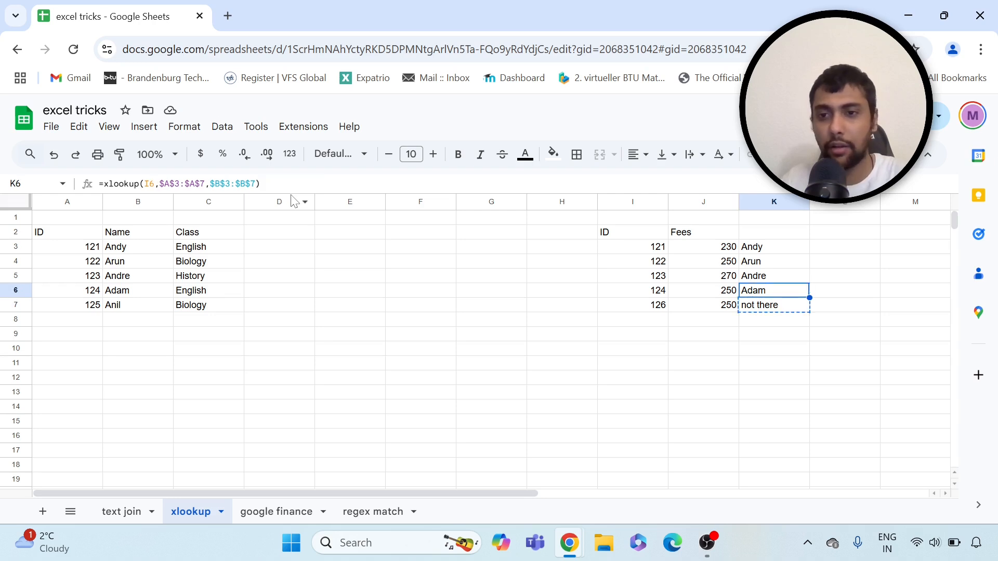
key(Up)
key(Up)
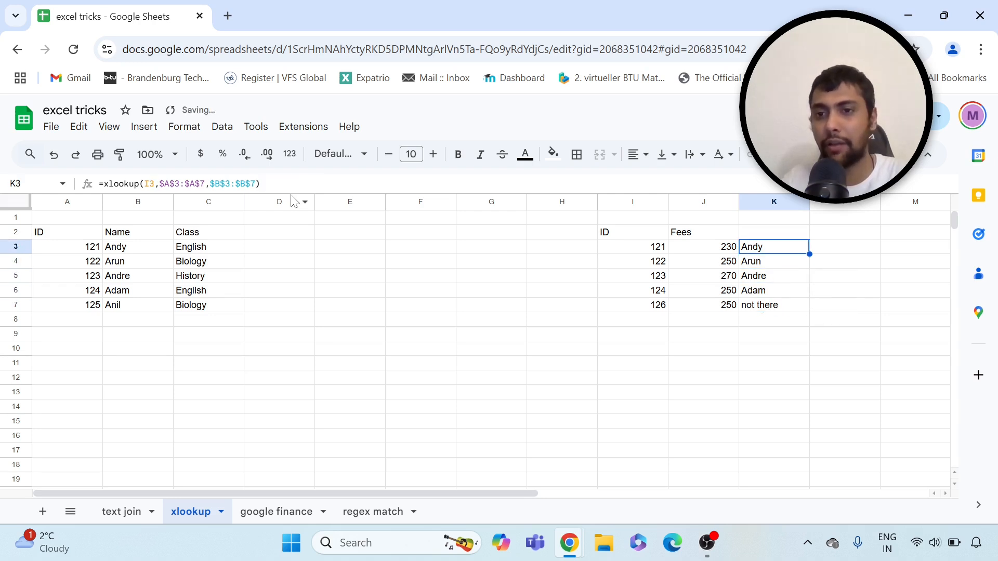
key(Left)
key(Left)
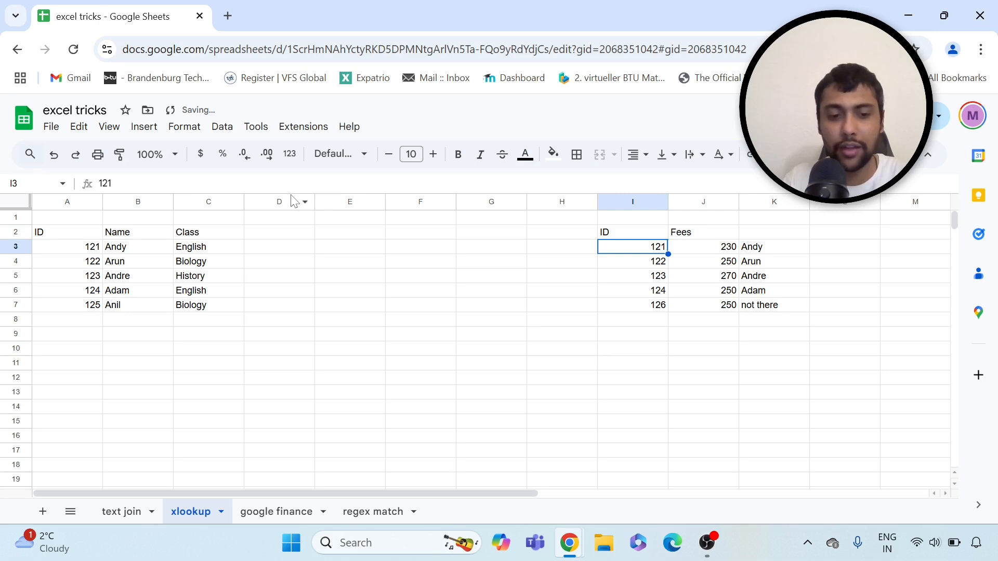
Test ID 127 in I3, then restore I3 to 121 and I7 to 125
text(127)
key(Return)
key(Up)
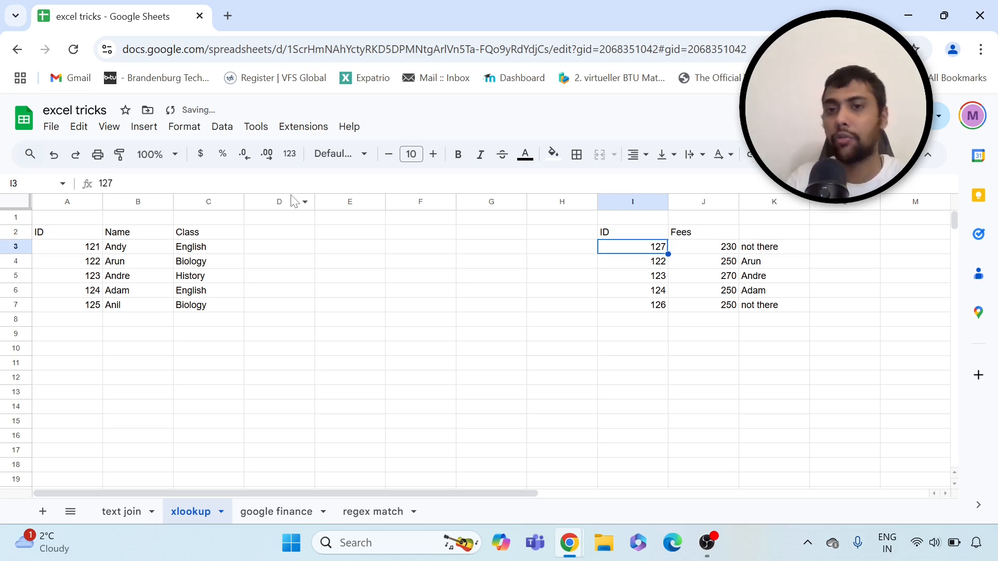
text(121)
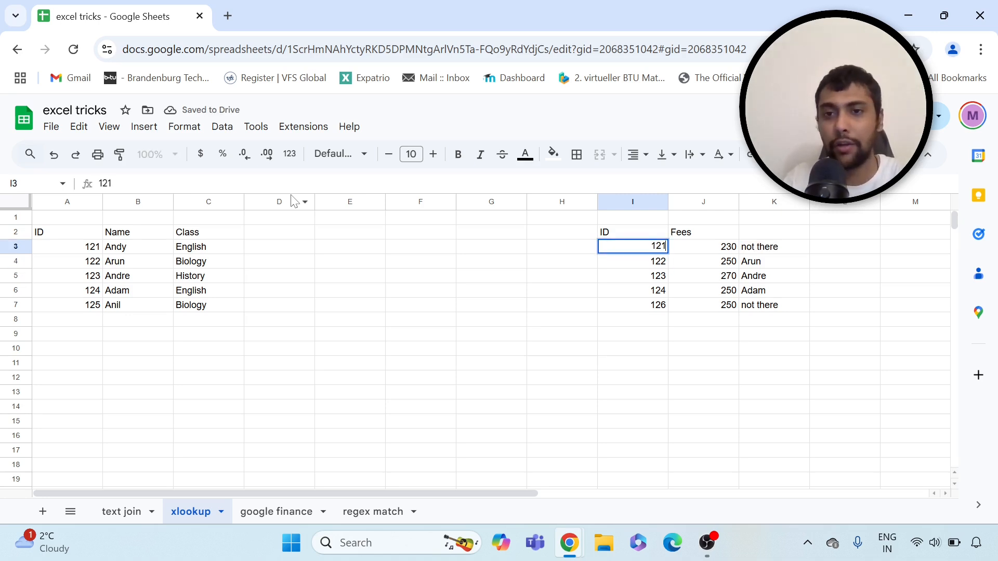
key(Return)
key(Down)
key(Down)
key(Down)
text(125)
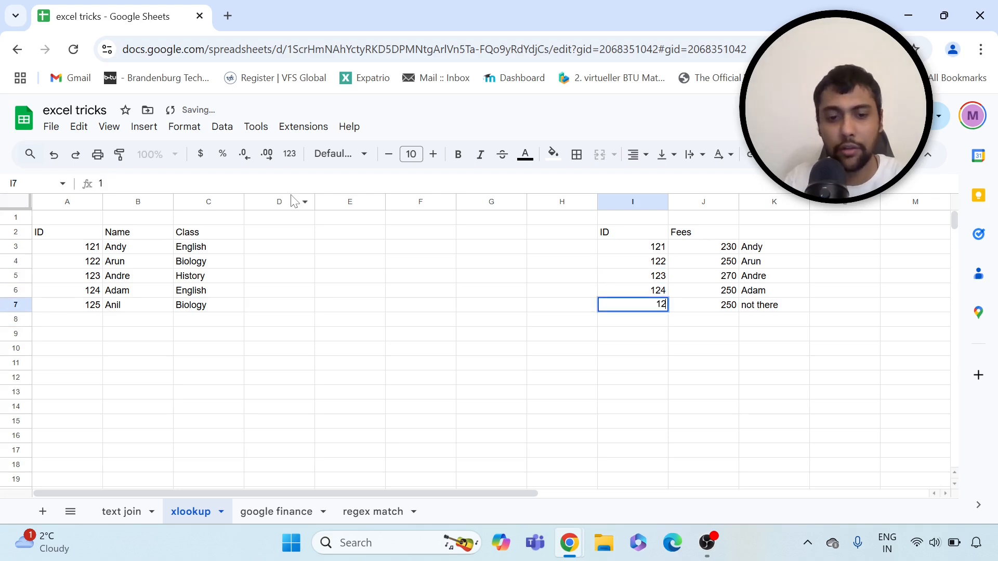
key(Return)
Clear the lookup results from K3 through K7
key(Right)
key(Right)
key(Up)
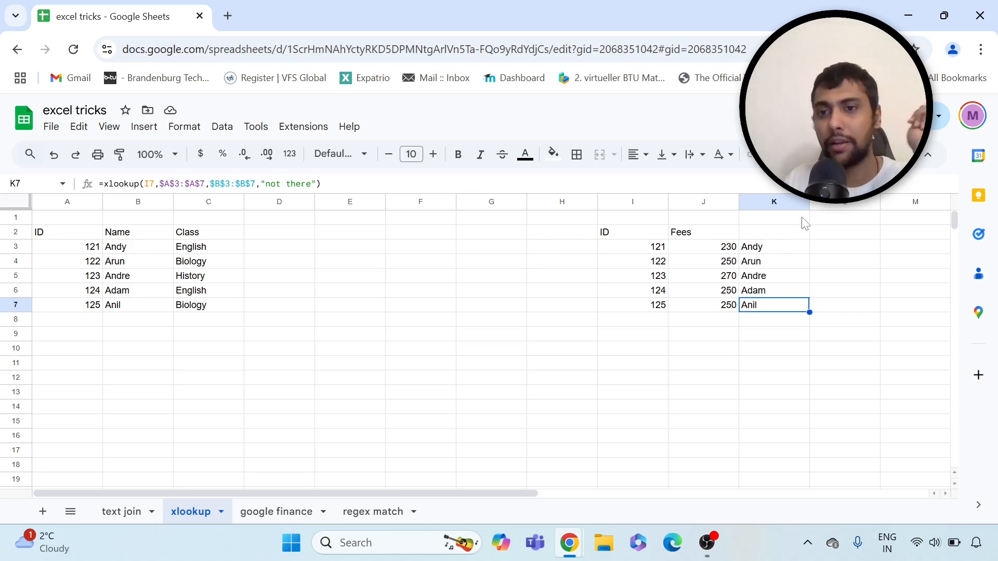
click(771, 252)
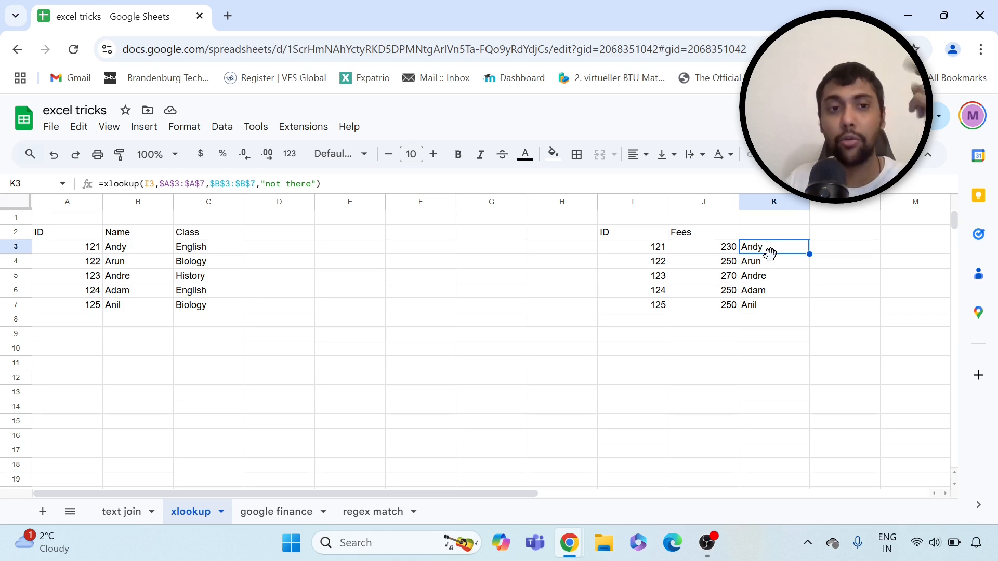
key(Delete)
key(Down)
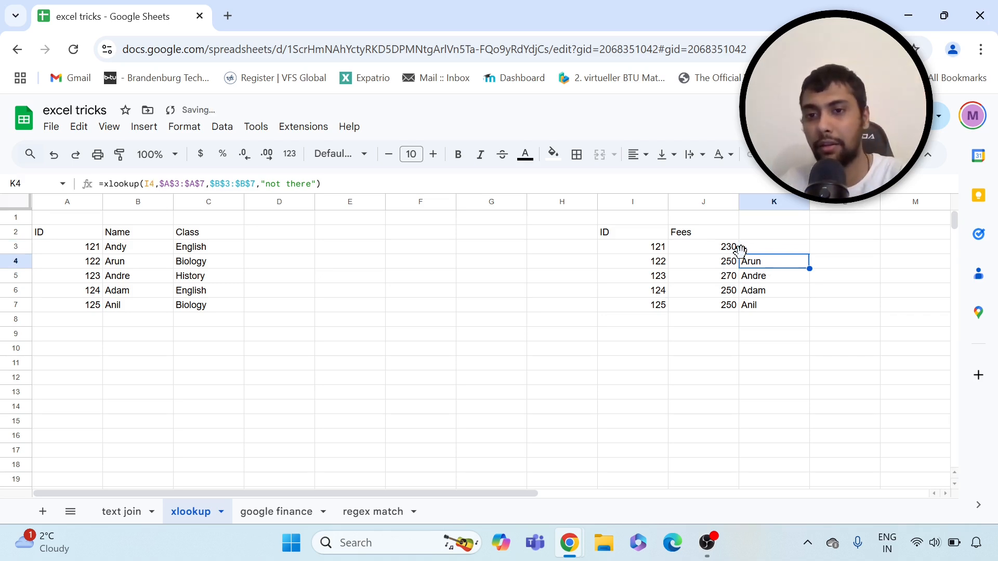
key(Delete)
key(Down)
key(Delete)
key(Down)
key(Delete)
key(Down)
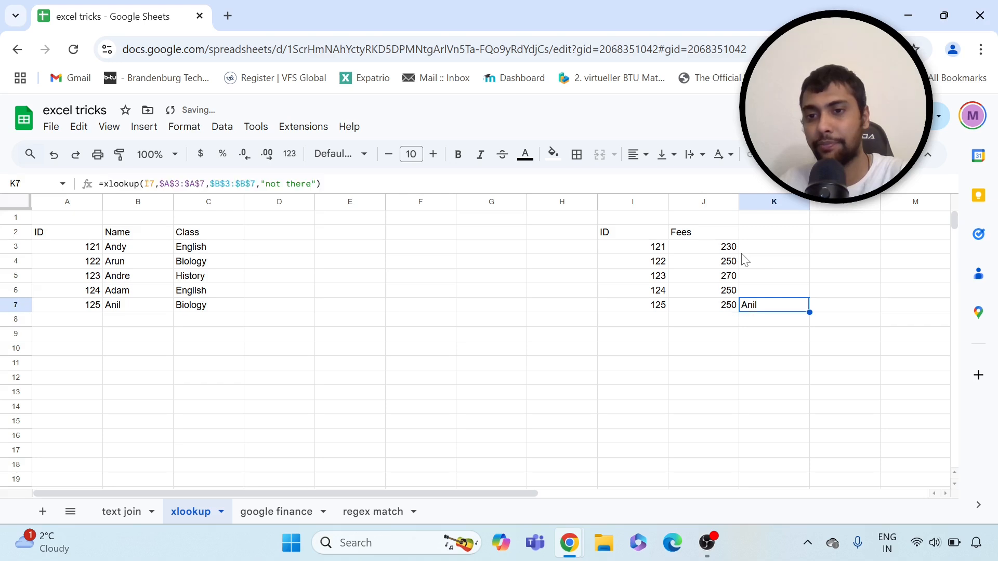
key(Delete)
key(Up)
click(741, 248)
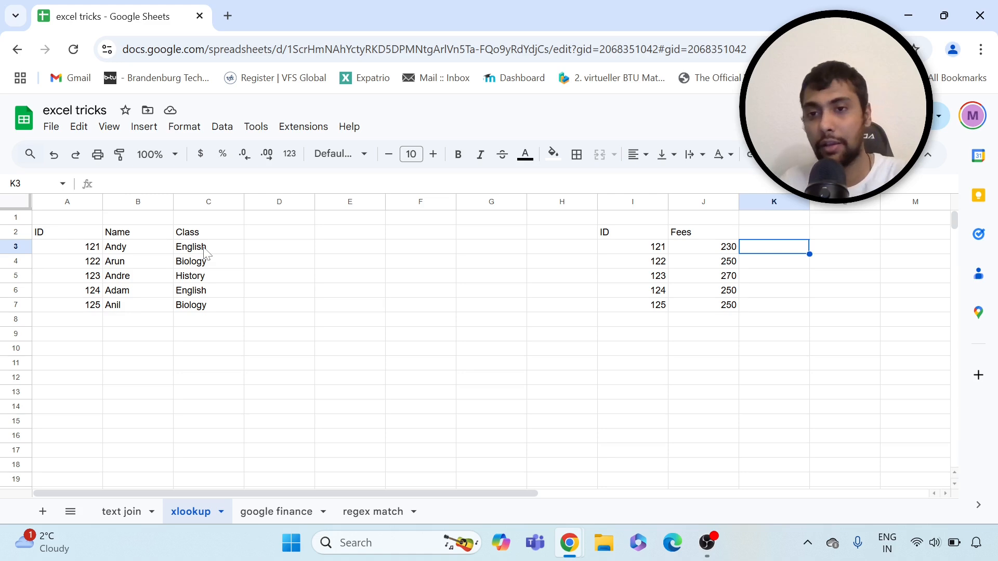
Enter =xlookup(I3,A3:A7,B3:C7) in K3 to return Name and Class for ID 121
text(=xl)
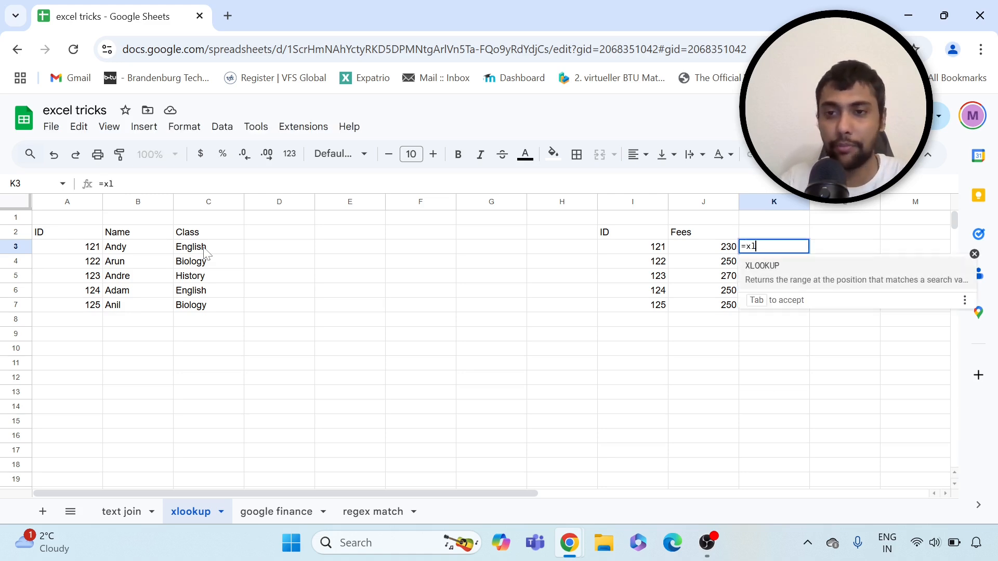
text(ookup()
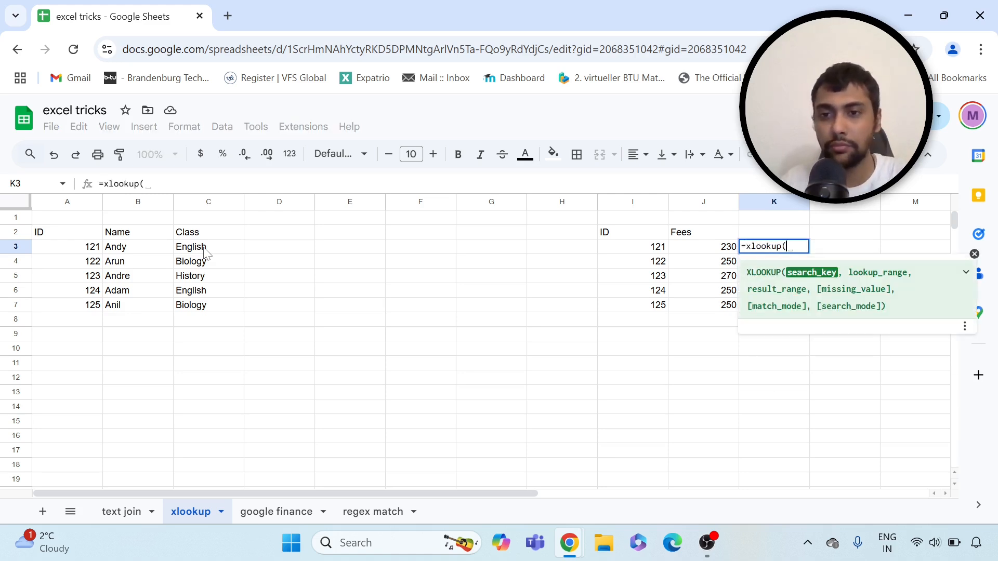
click(647, 251)
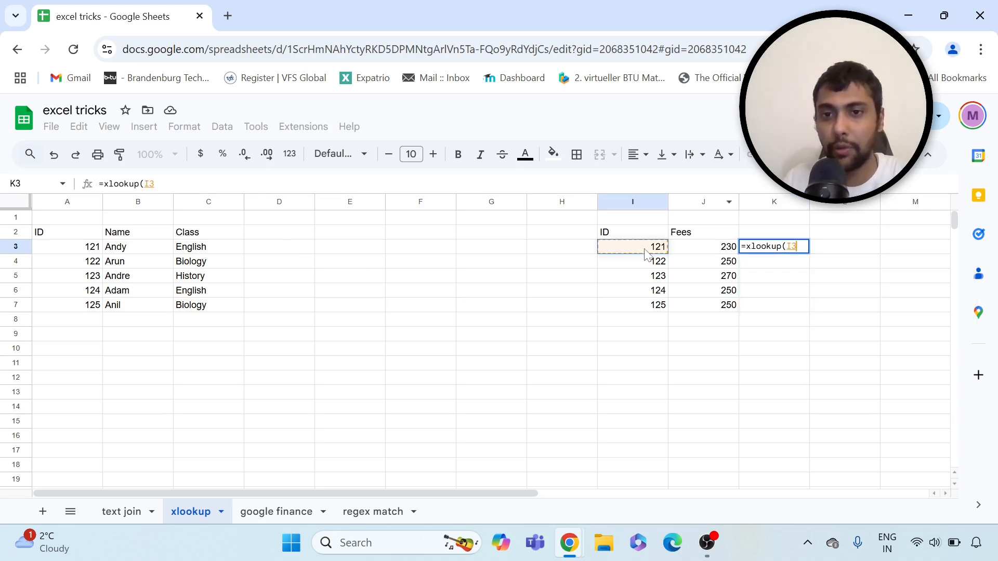
text(,)
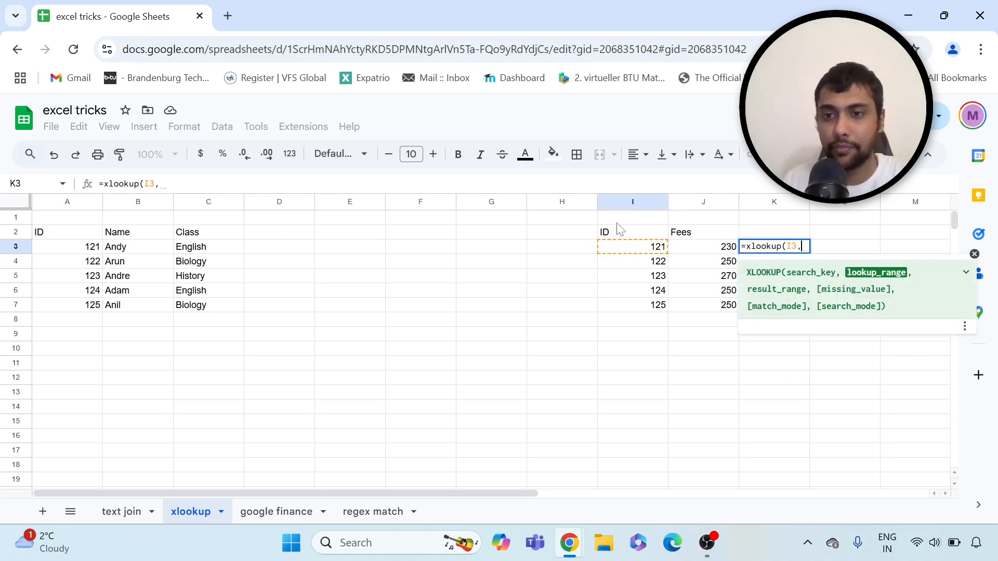
drag(93, 248, 83, 307)
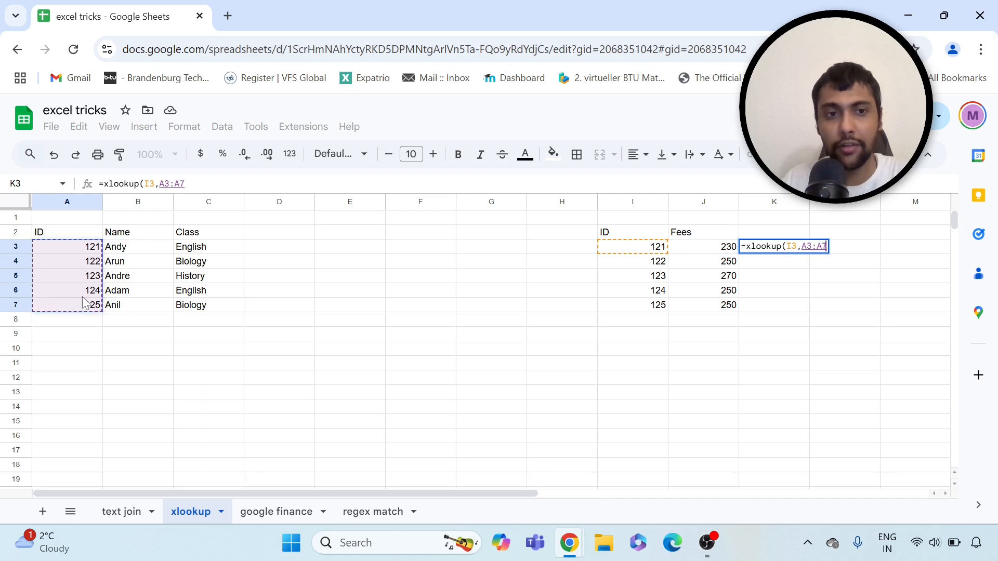
text(,)
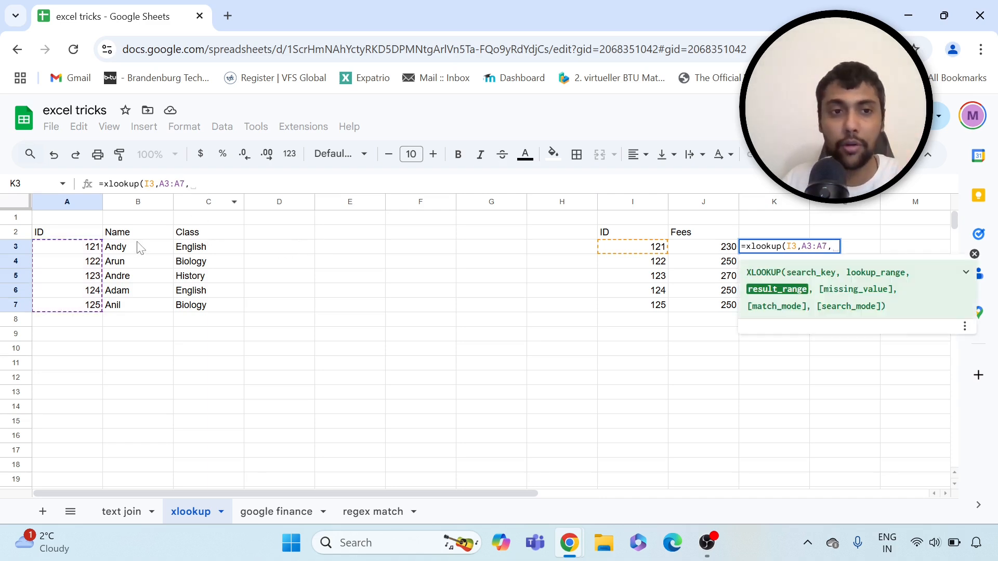
drag(139, 246, 210, 311)
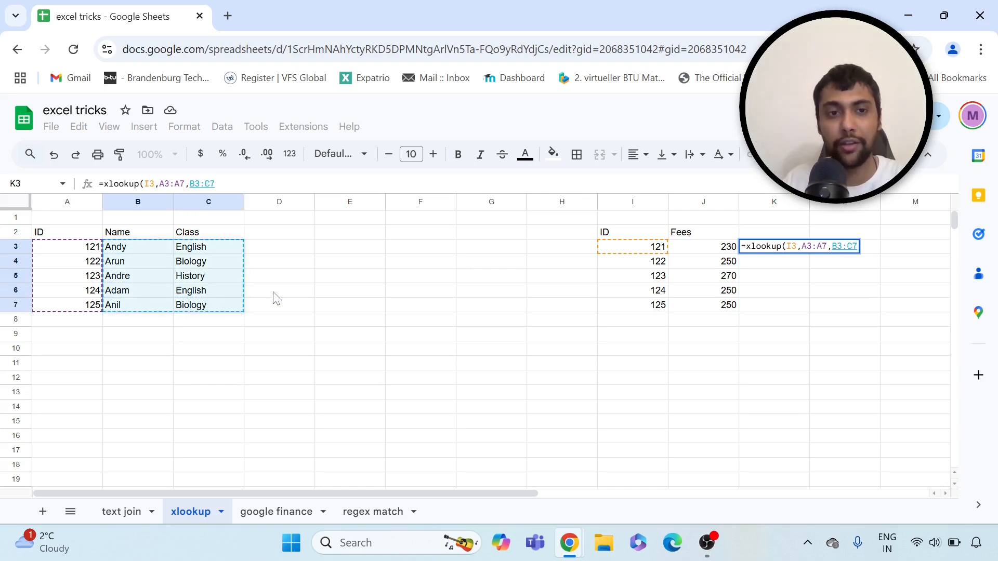
text())
key(Return)
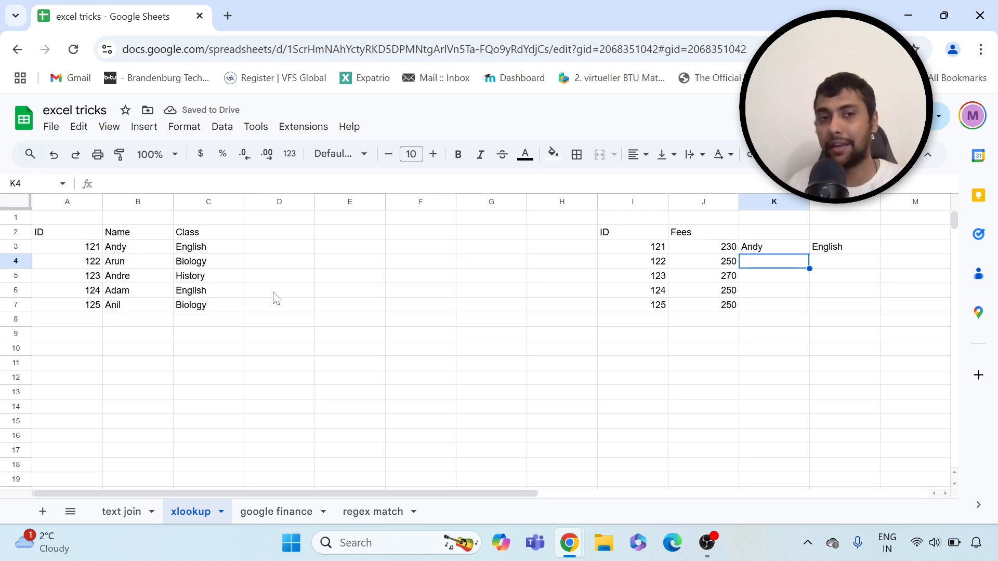
Review K3's two-column XLOOKUP, then go to the 'google finance' sheet
click(786, 248)
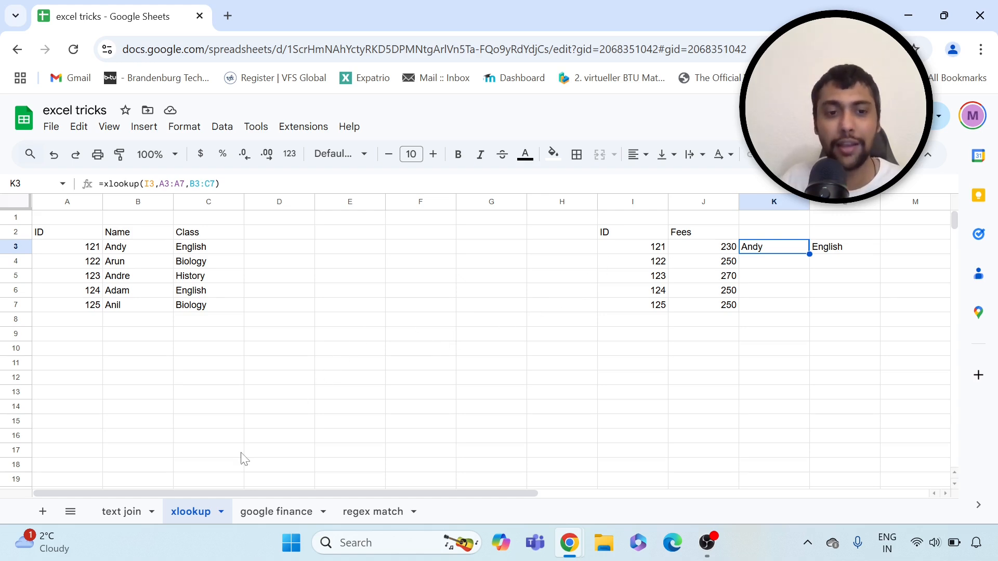
click(279, 514)
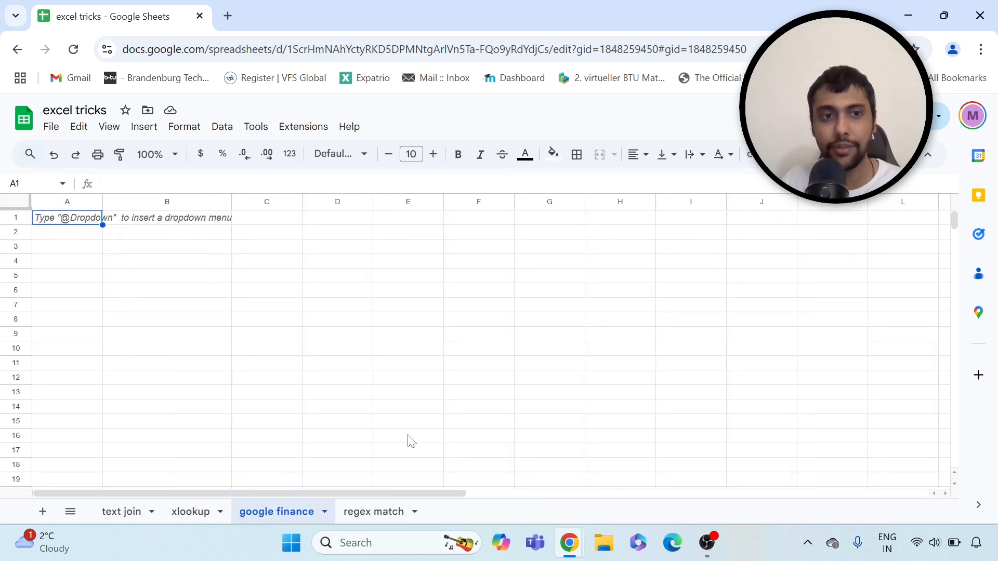
In A3, enter =googlefinance("MSFT","close",date(2025,1,1),date(2025,1,31),"daily")
click(207, 252)
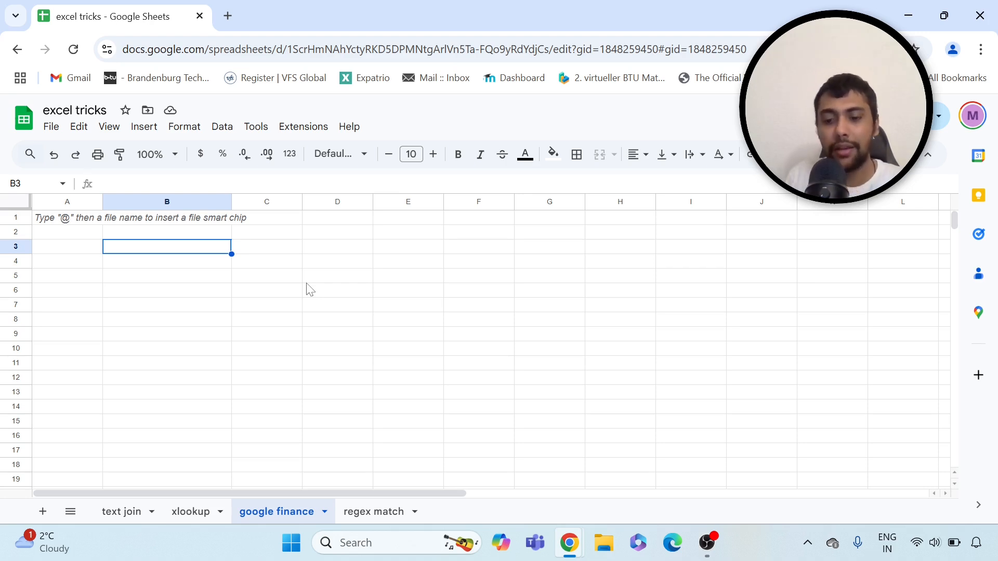
key(Left)
text(=)
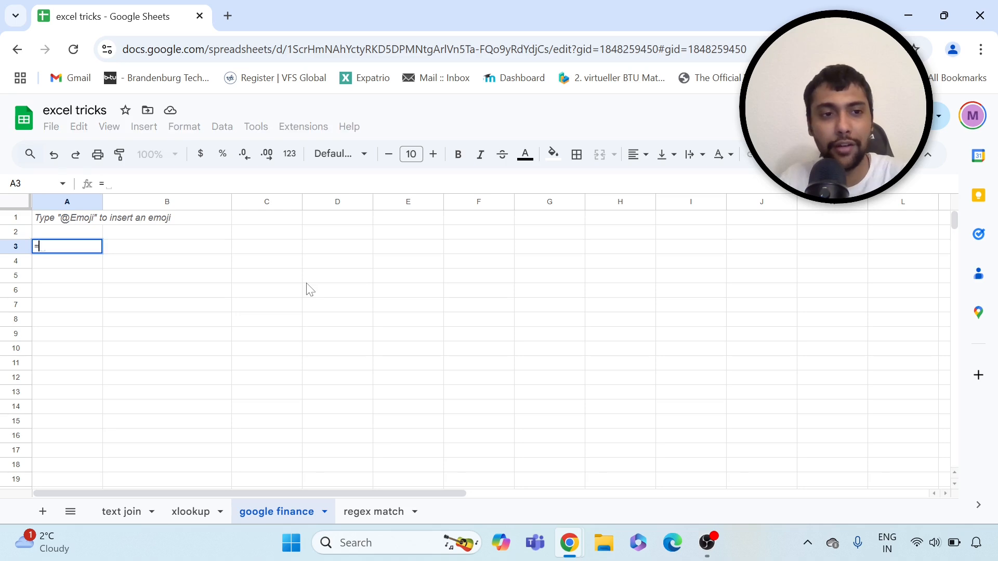
text(googlefina)
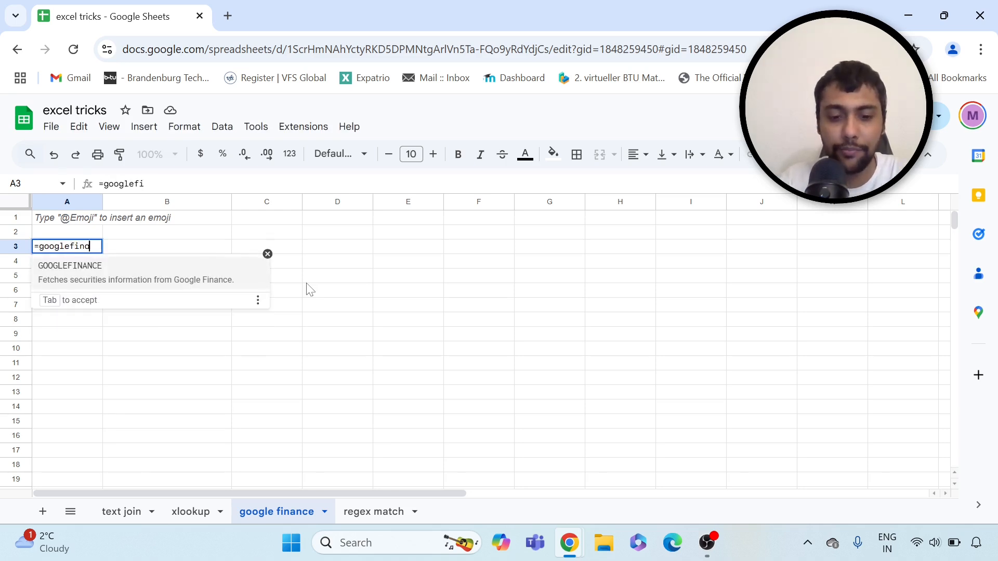
text(nce()
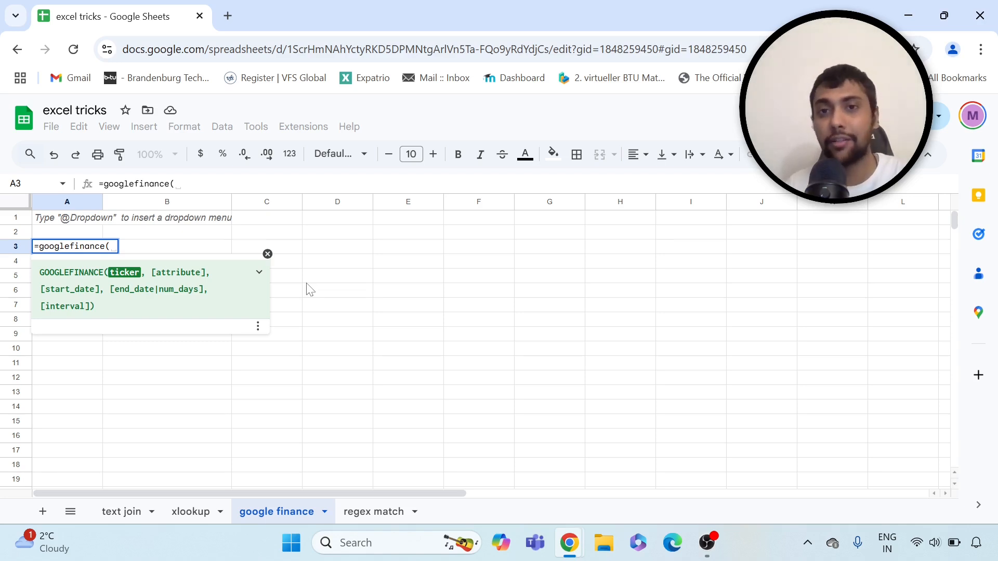
text(")
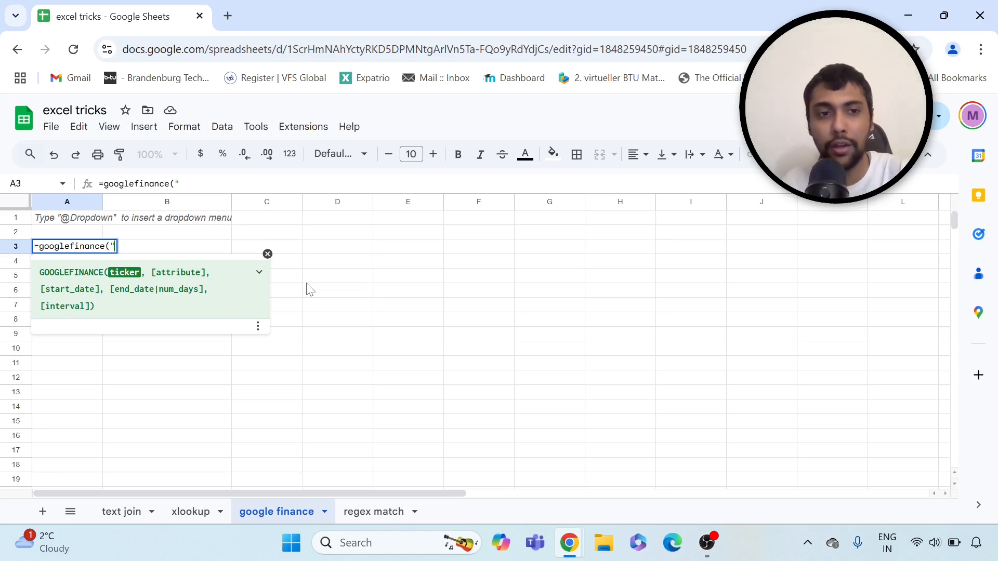
text(MSFT")
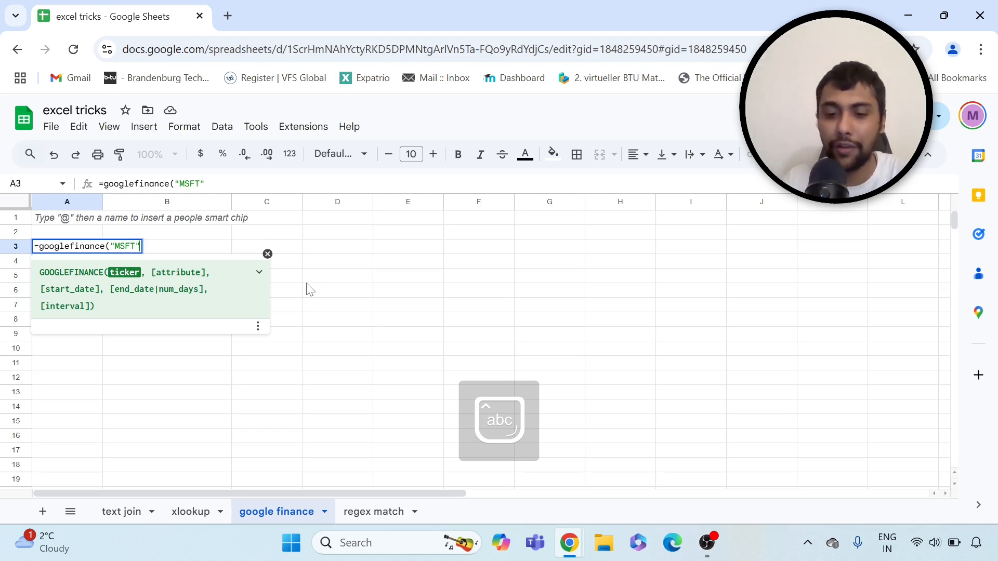
text(,)
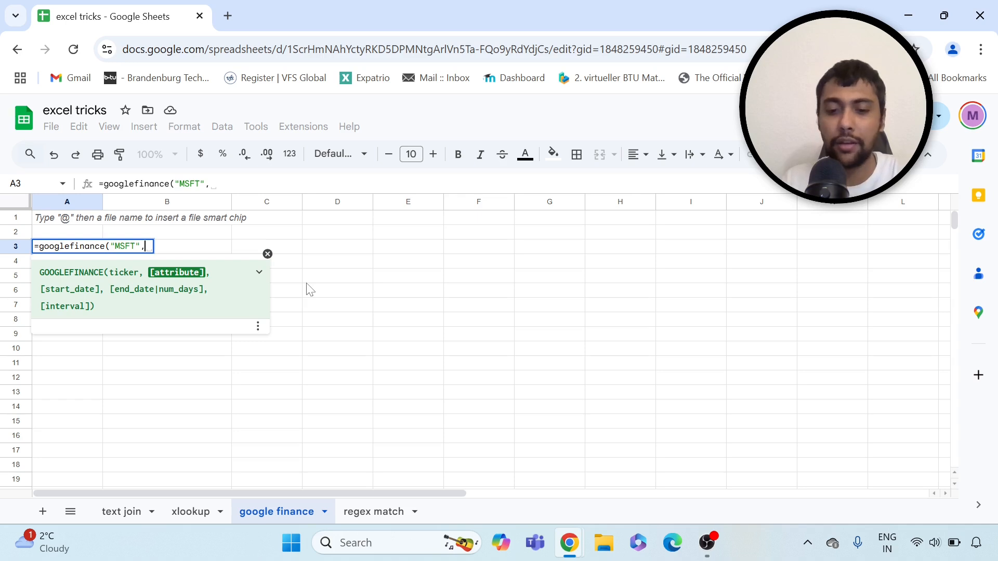
text(close)
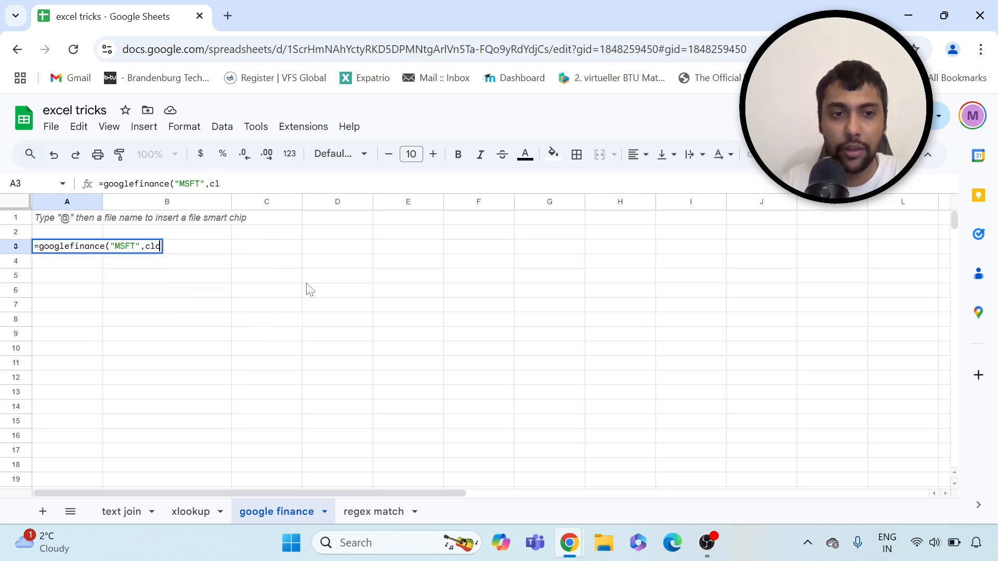
key(BackSpace)
key(BackSpace)
key(BackSpace)
key(BackSpace)
key(BackSpace)
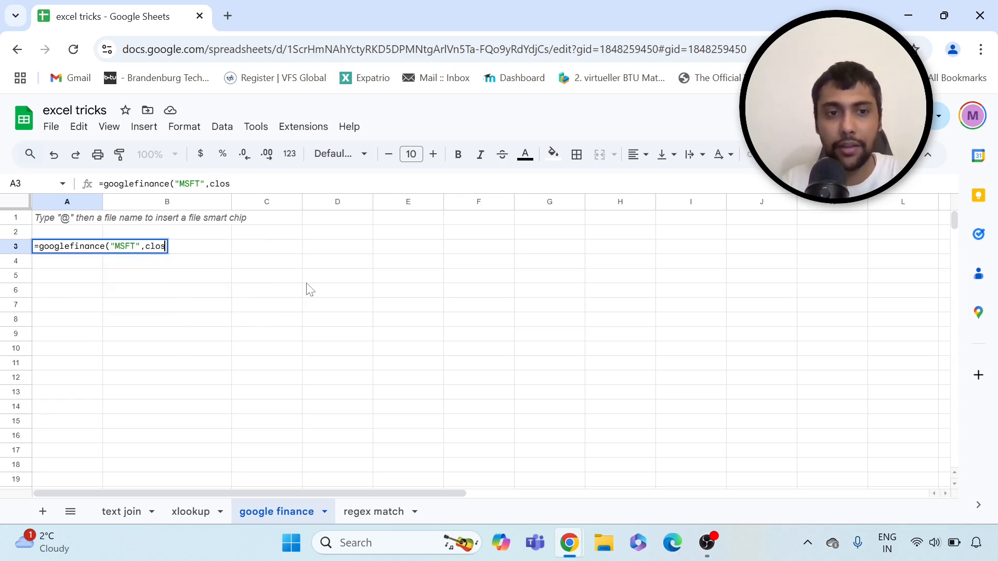
text(")
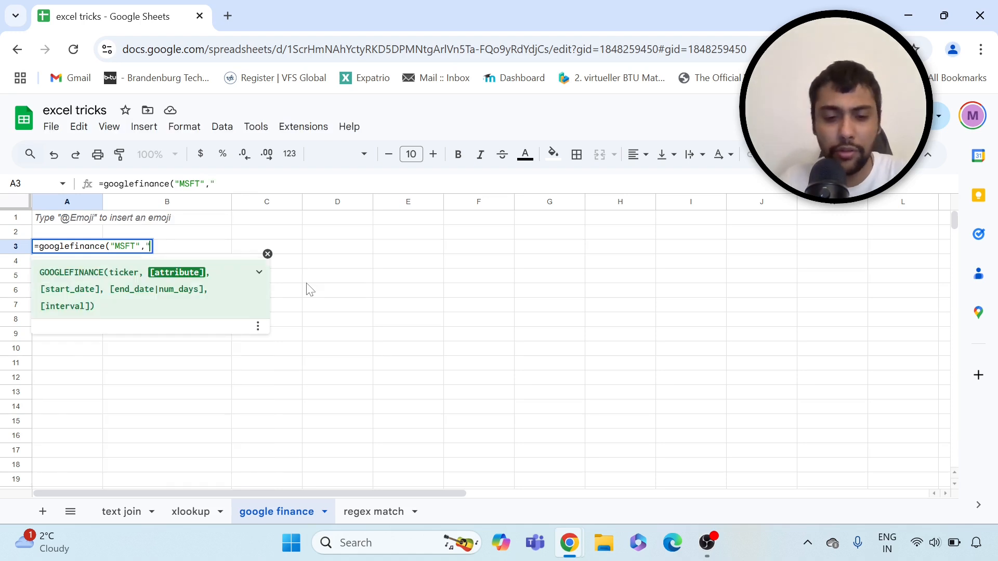
text(close")
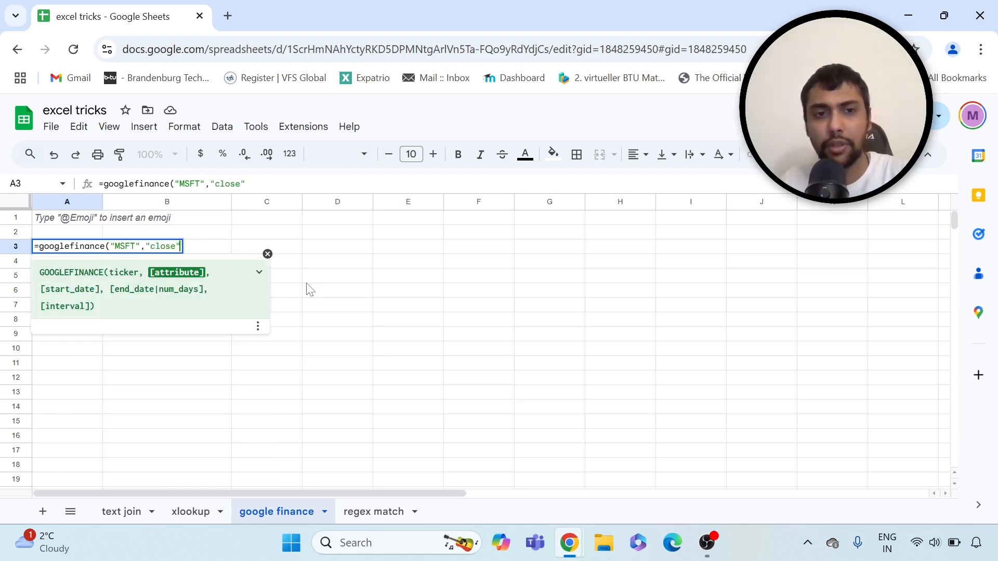
text(, )
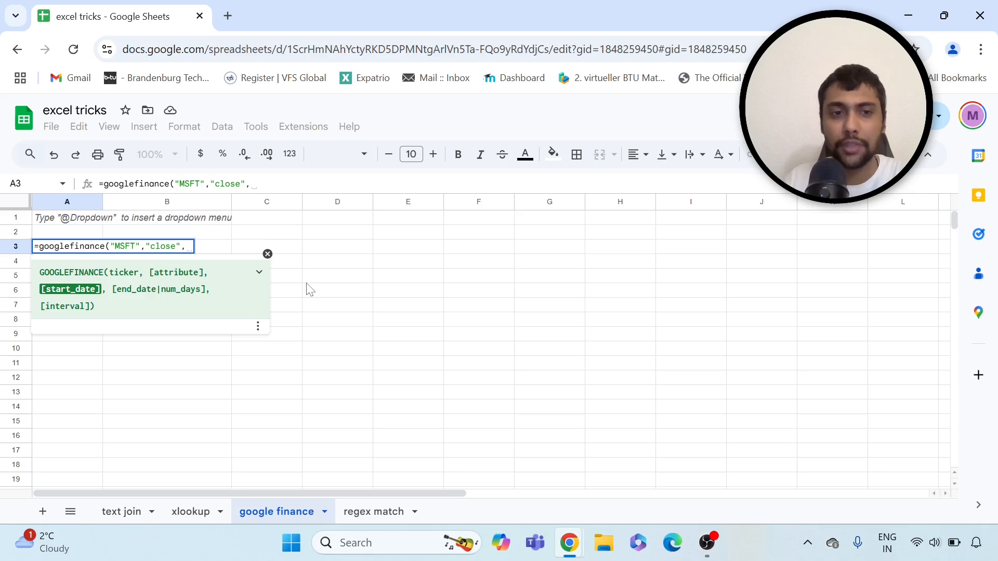
text(date()
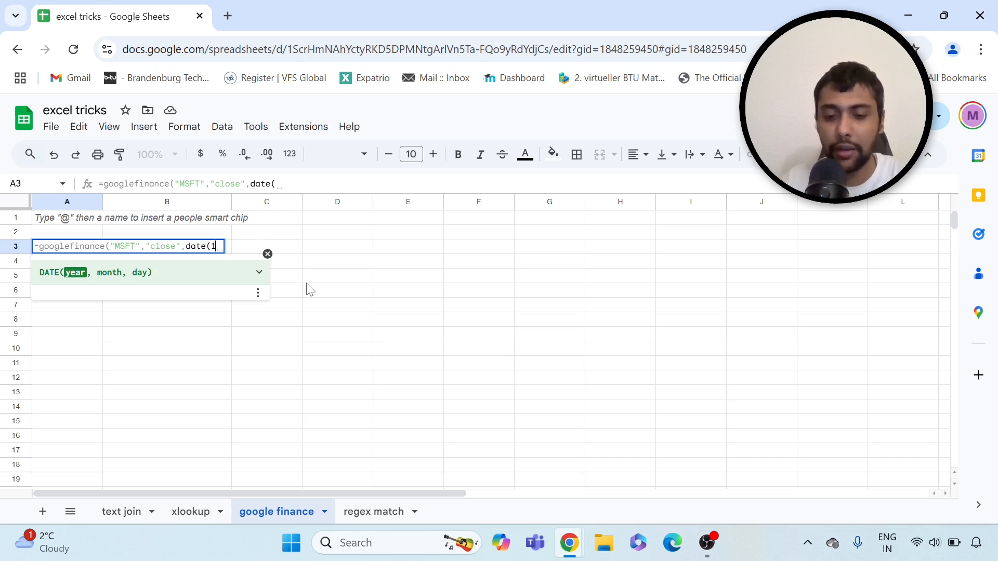
text(1,)
key(BackSpace)
key(BackSpace)
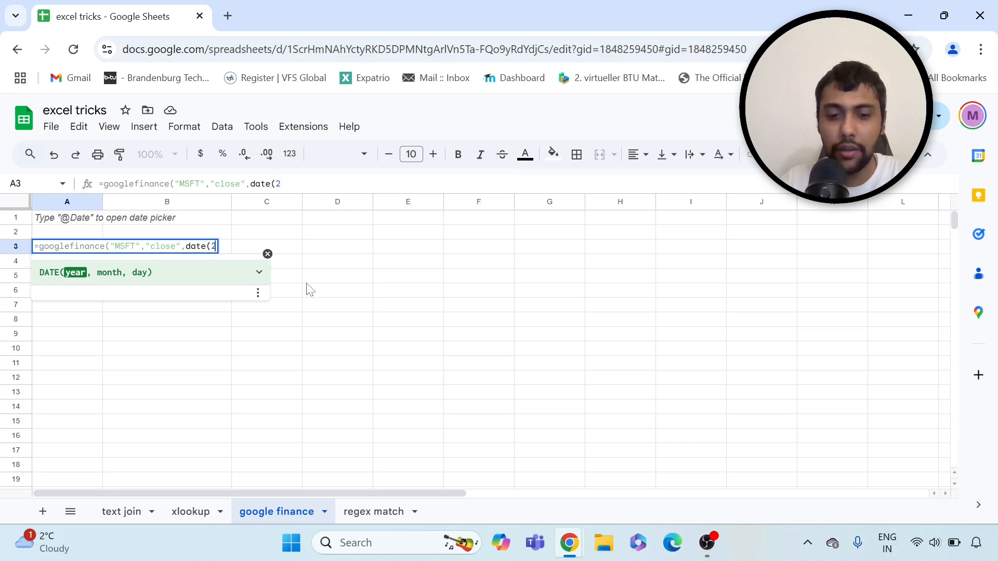
text(2025,1,1)
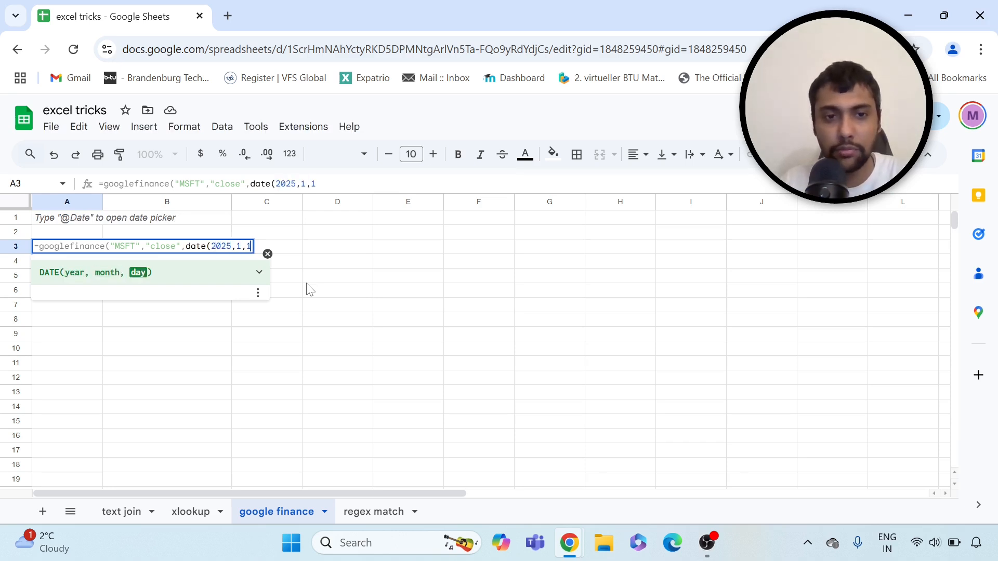
text(),date(1)
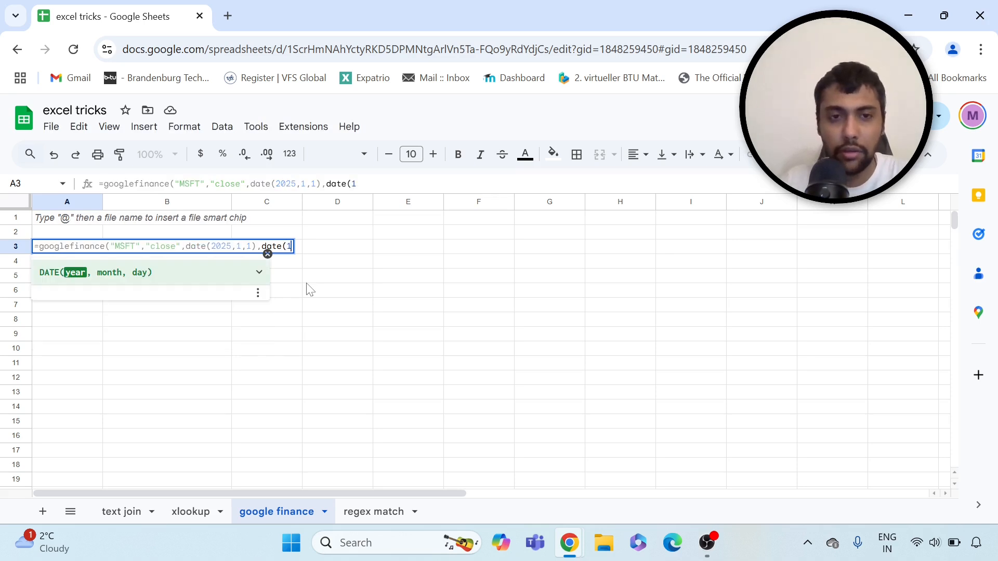
key(BackSpace)
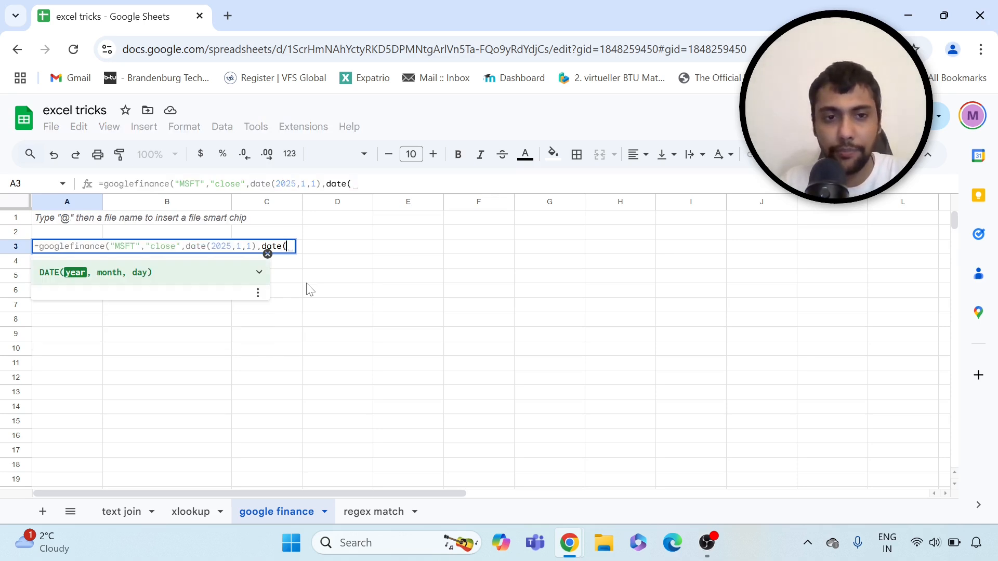
text(2025,1,)
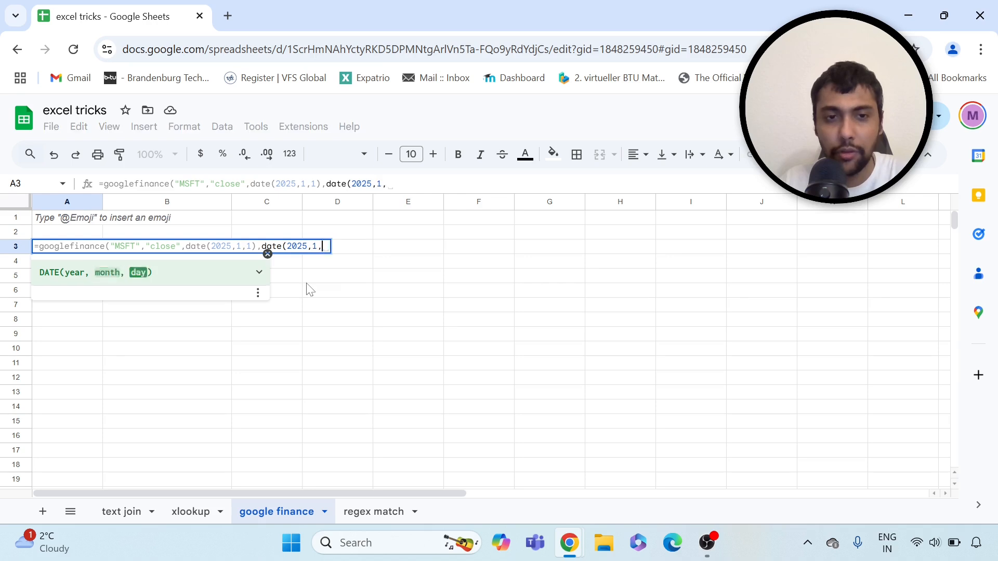
text(31),)
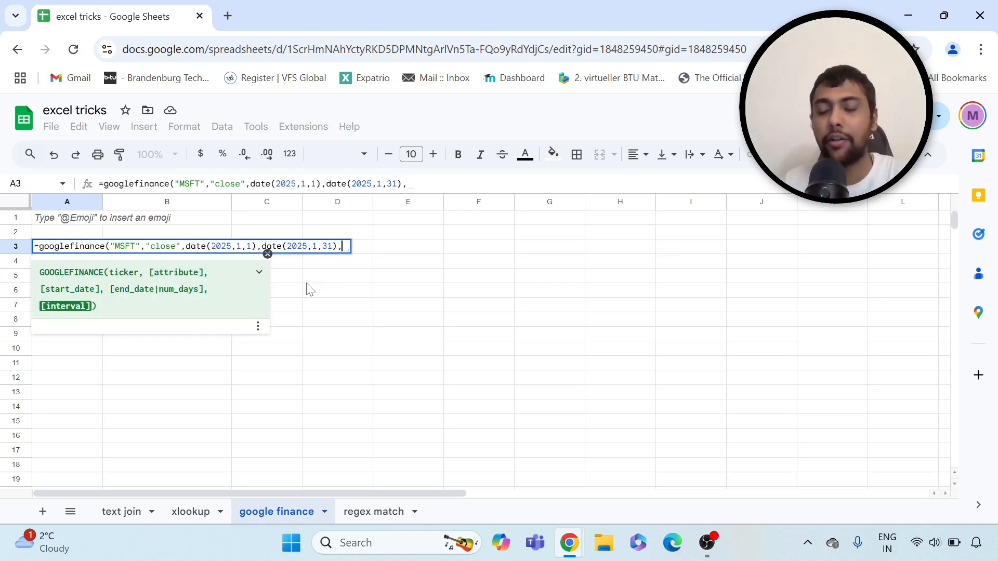
text("dail)
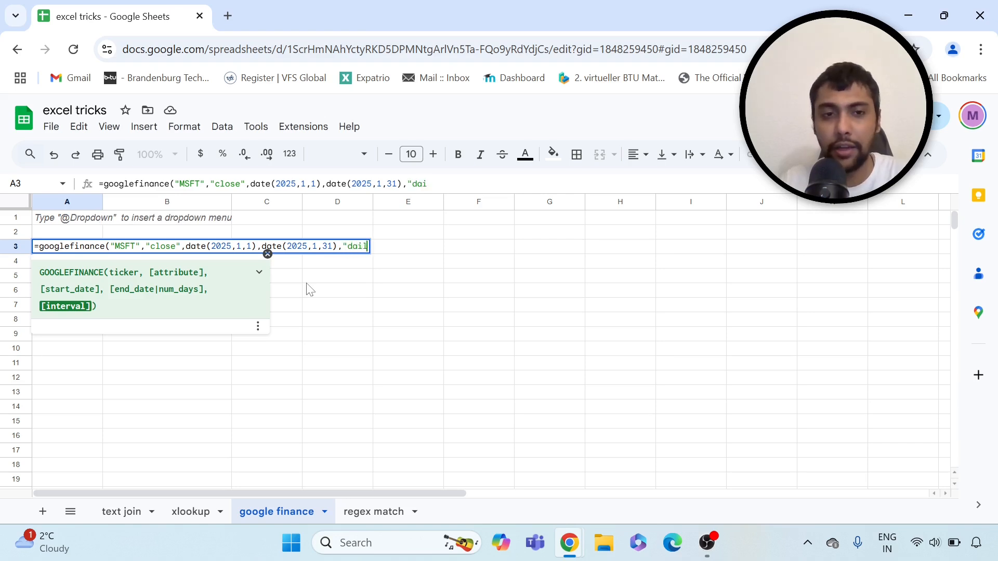
text(y"))
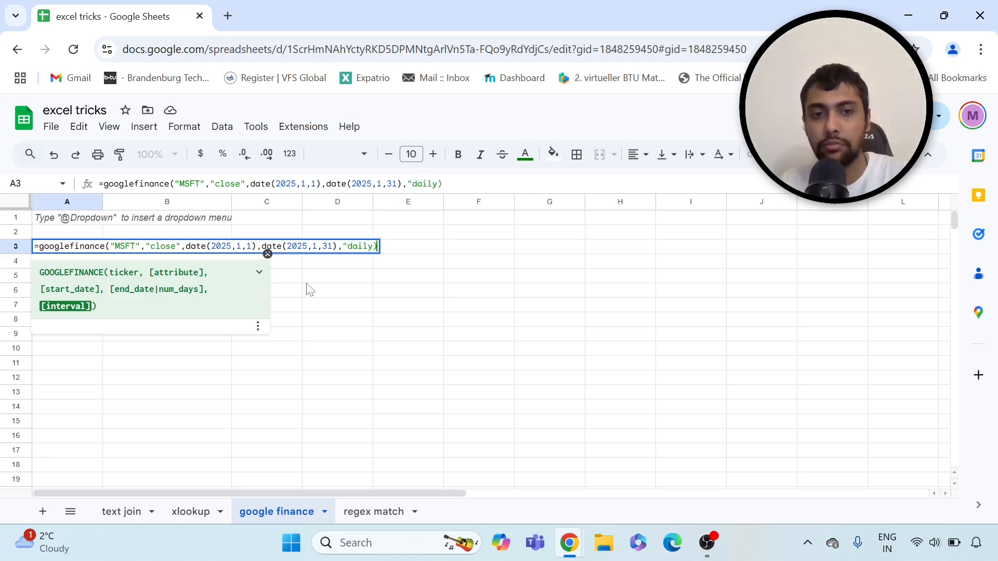
key(Return)
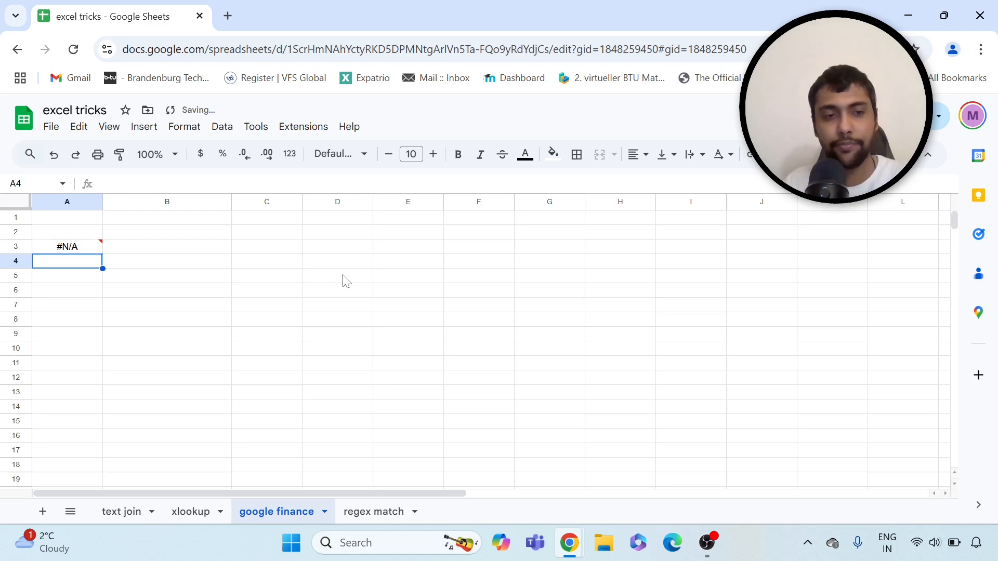
Remove the stray bracket from A3's formula and widen column A to show full dates
mouse_move(90, 255)
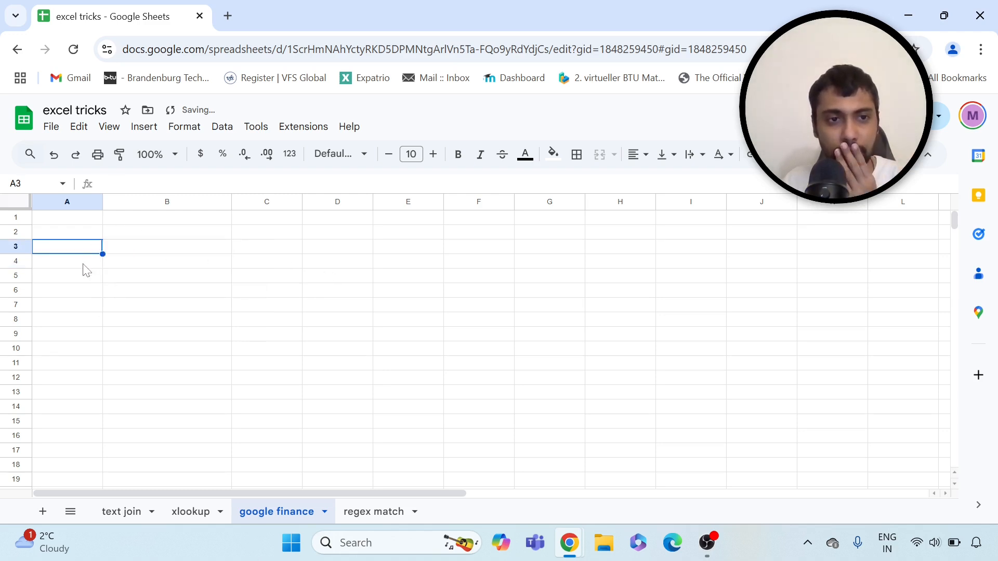
key(ctrl+z)
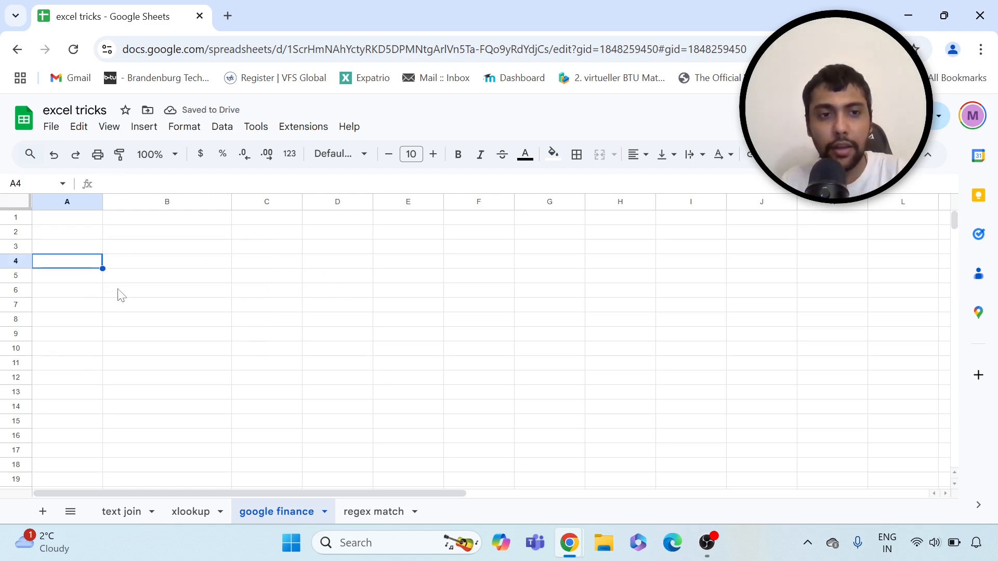
key(ctrl+y)
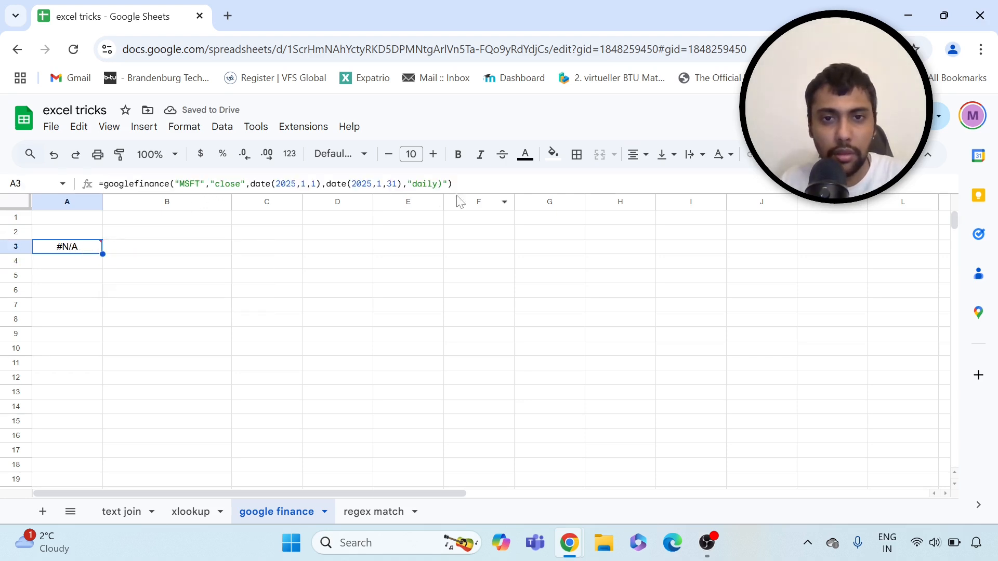
click(443, 184)
key(BackSpace)
key(Return)
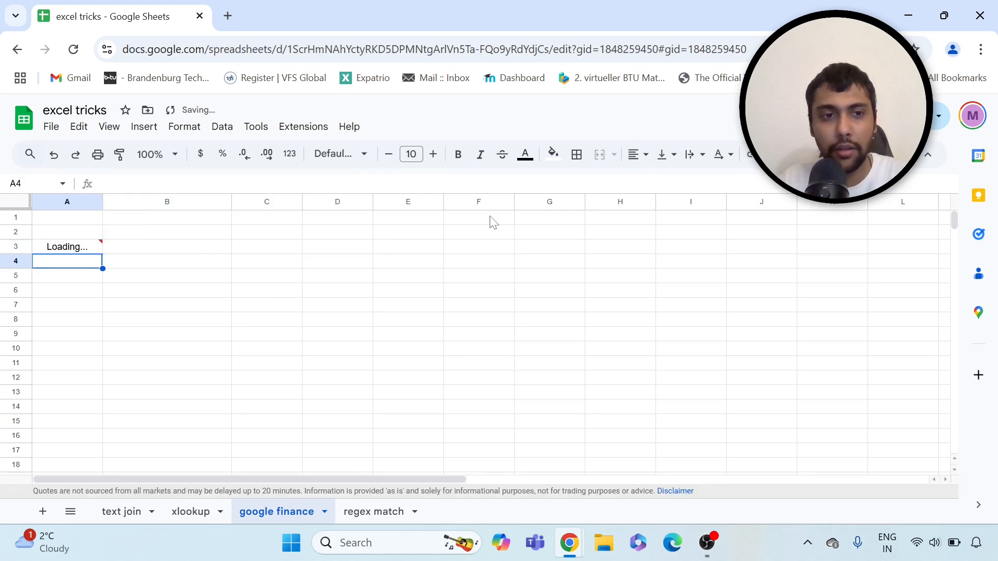
key(Up)
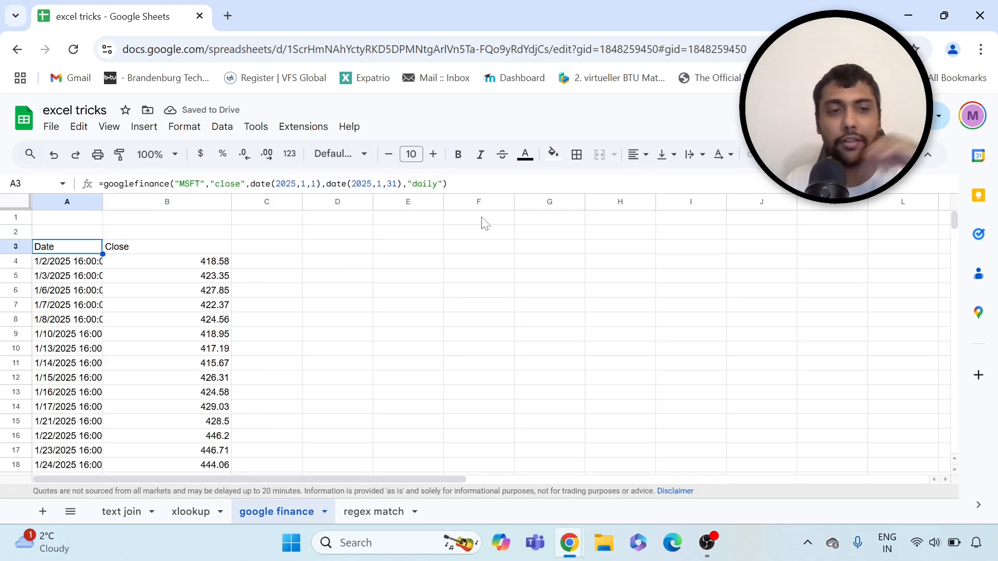
drag(103, 200, 164, 198)
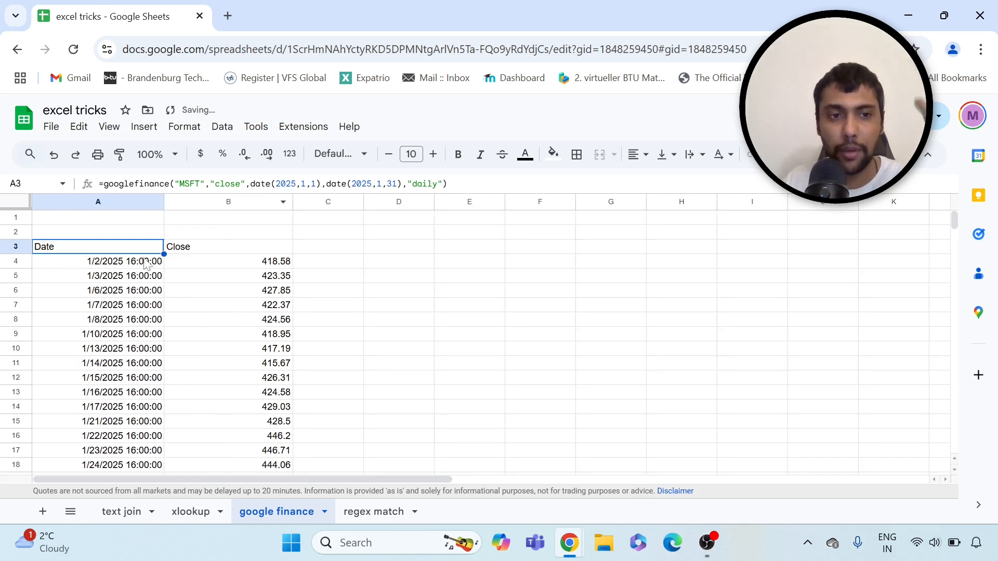
Scroll through the MSFT daily closing prices, then select the GOOGLEFINANCE formula cell A3
click(147, 263)
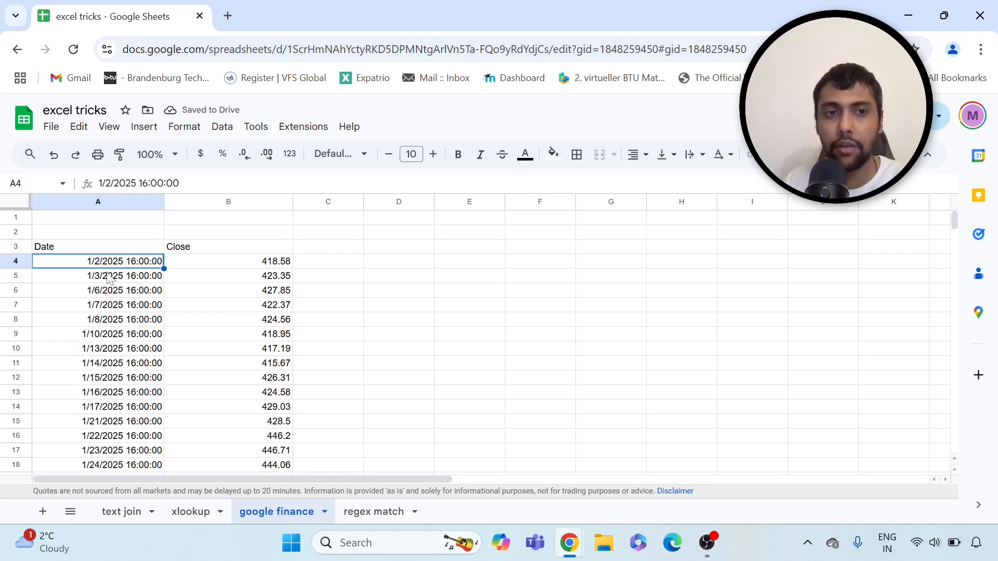
scroll(130, 281, down, 3)
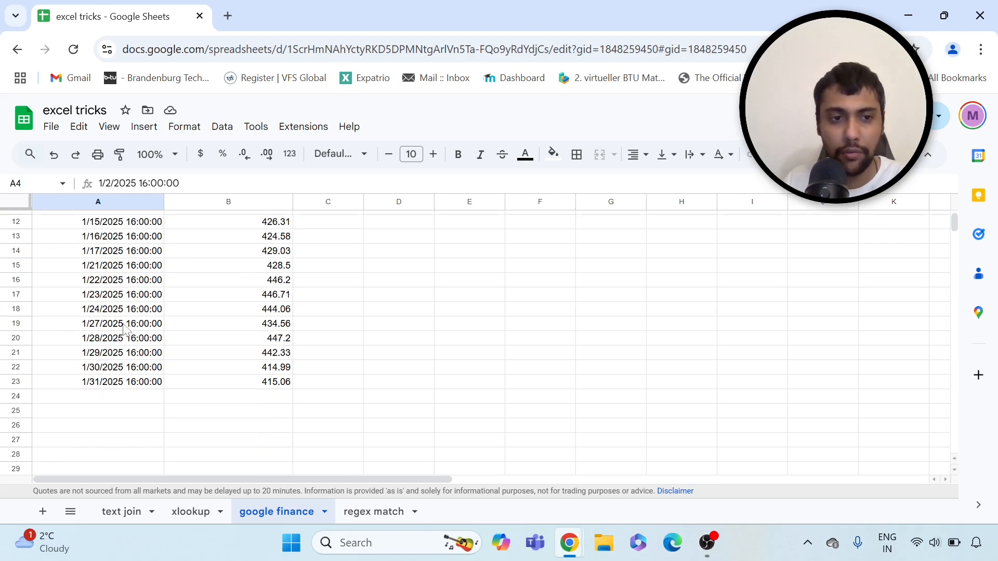
scroll(125, 328, up, 3)
scroll(128, 329, down, 2)
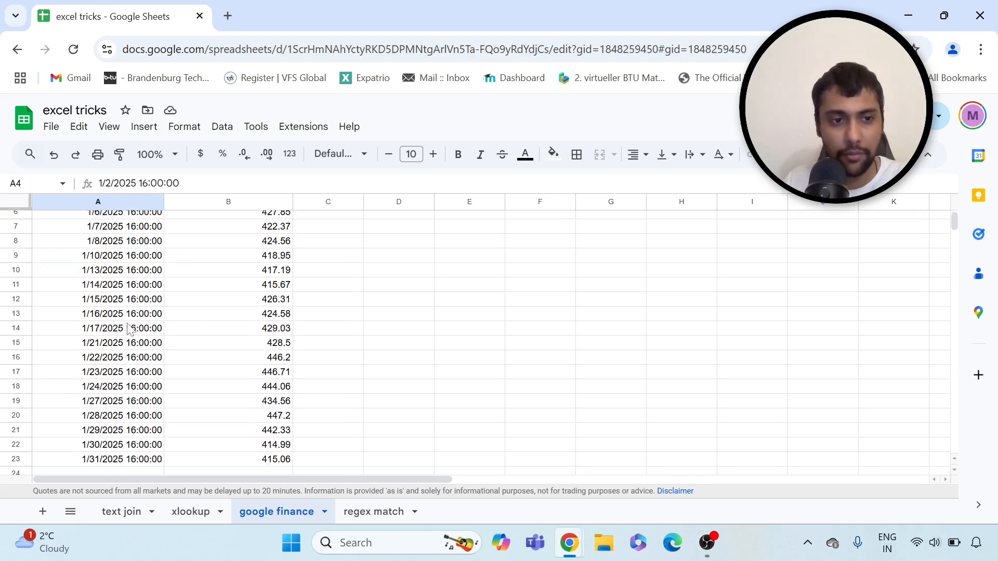
scroll(144, 328, down, 2)
scroll(144, 329, up, 4)
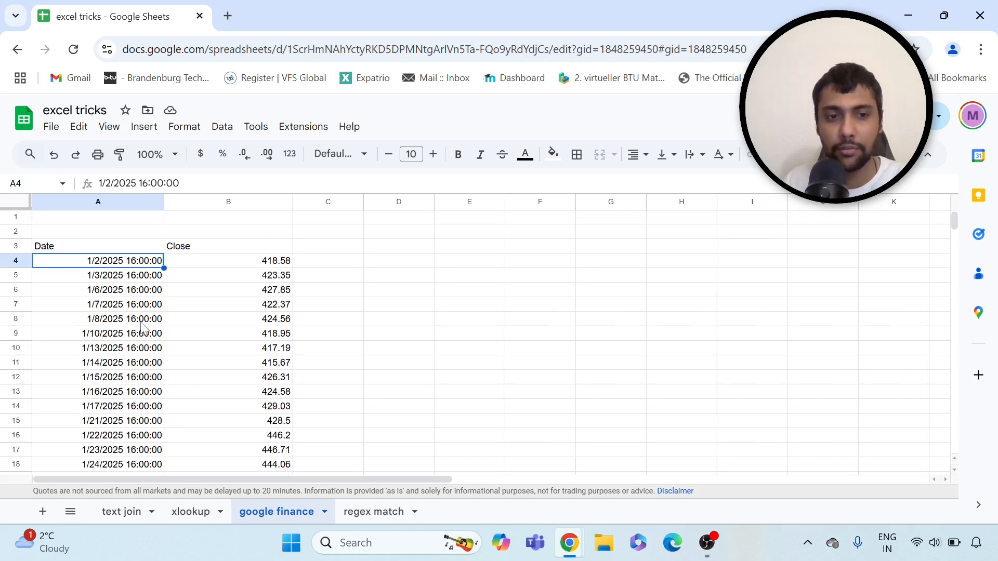
scroll(139, 312, down, 4)
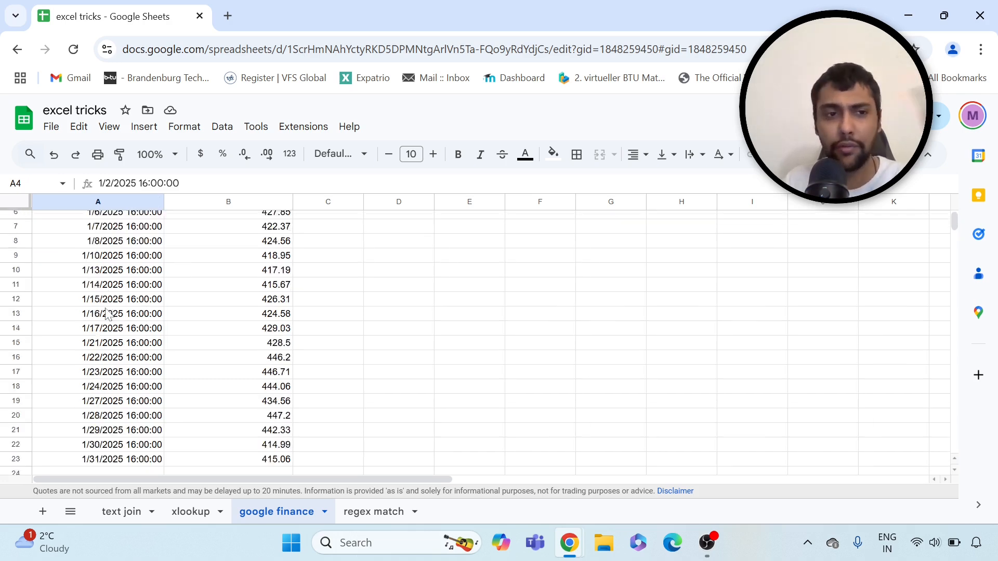
scroll(119, 313, up, 4)
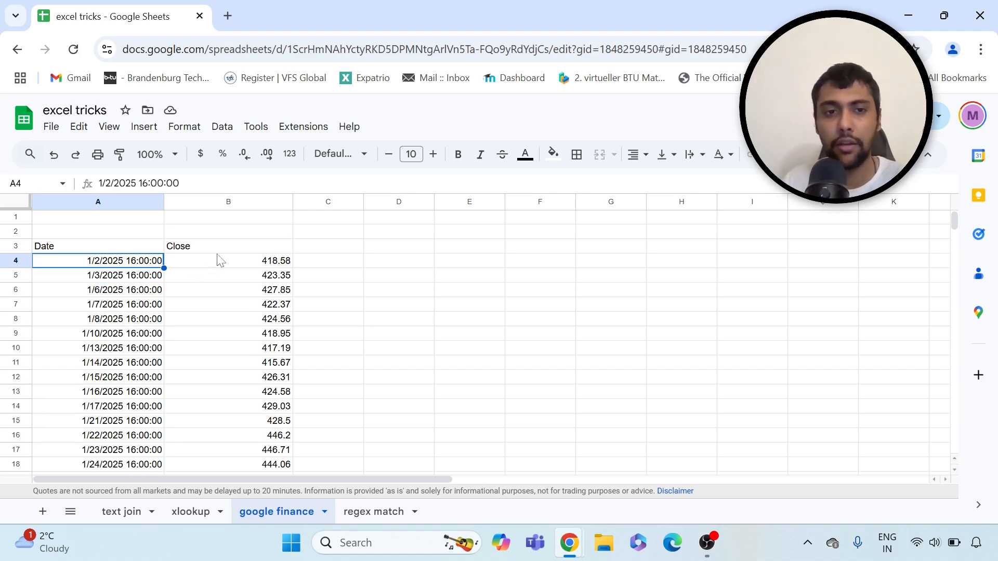
click(115, 248)
Change the GOOGLEFINANCE attribute from "close" to "high" so daily highs appear
click(244, 186)
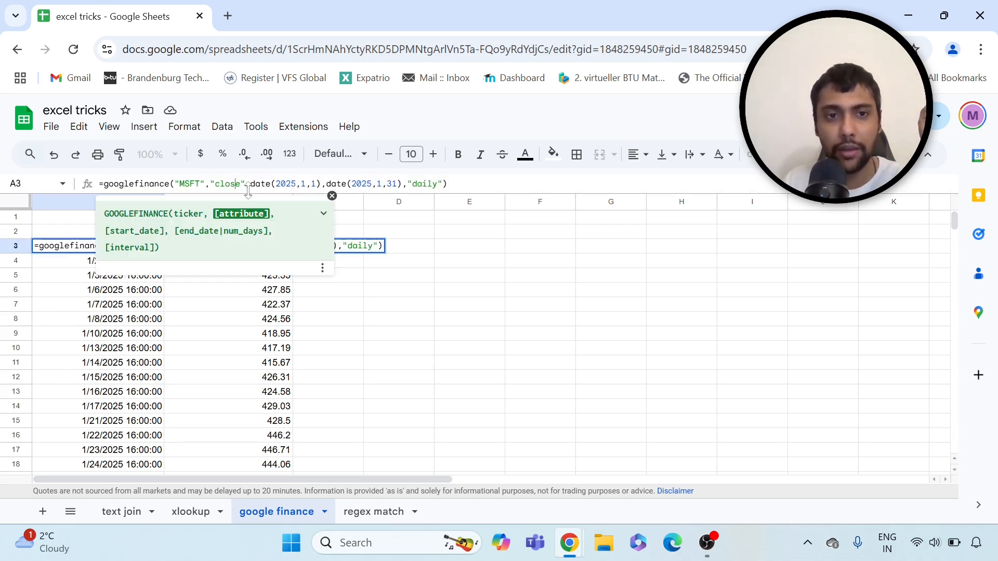
key(BackSpace)
key(BackSpace)
key(BackSpace)
key(BackSpace)
key(BackSpace)
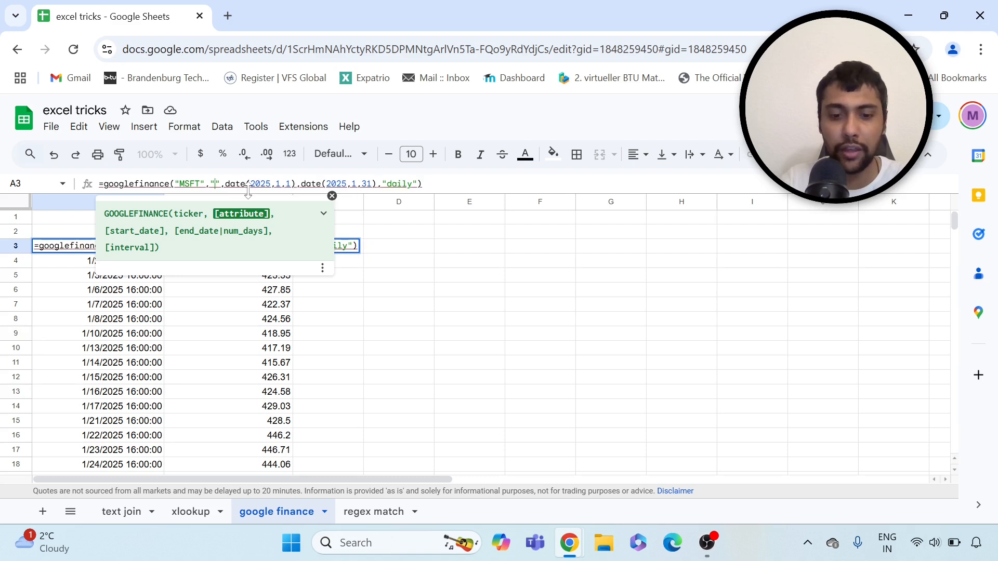
text(high)
key(Return)
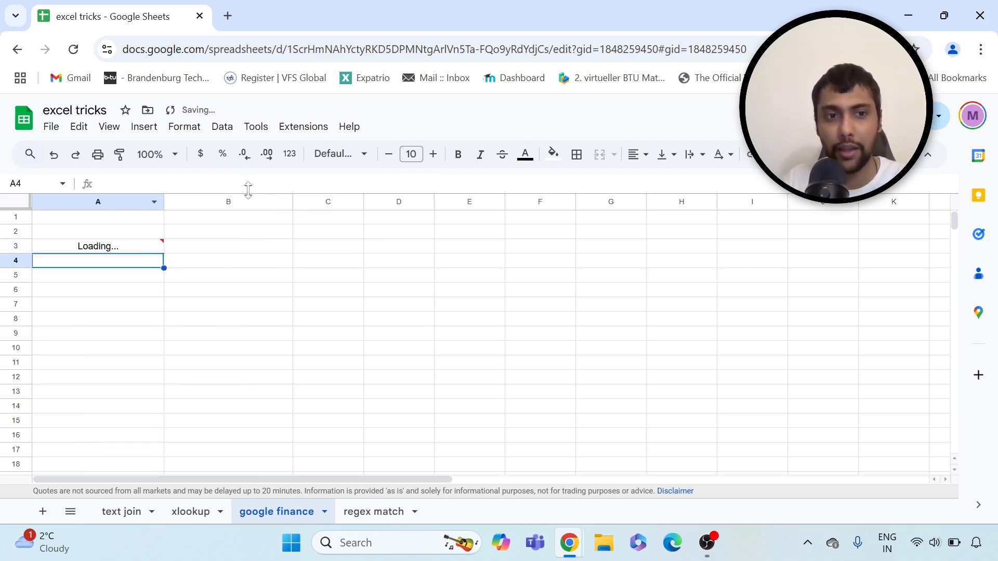
Check the daily highs starting at 426.07, then return to A3's formula
key(Right)
key(Left)
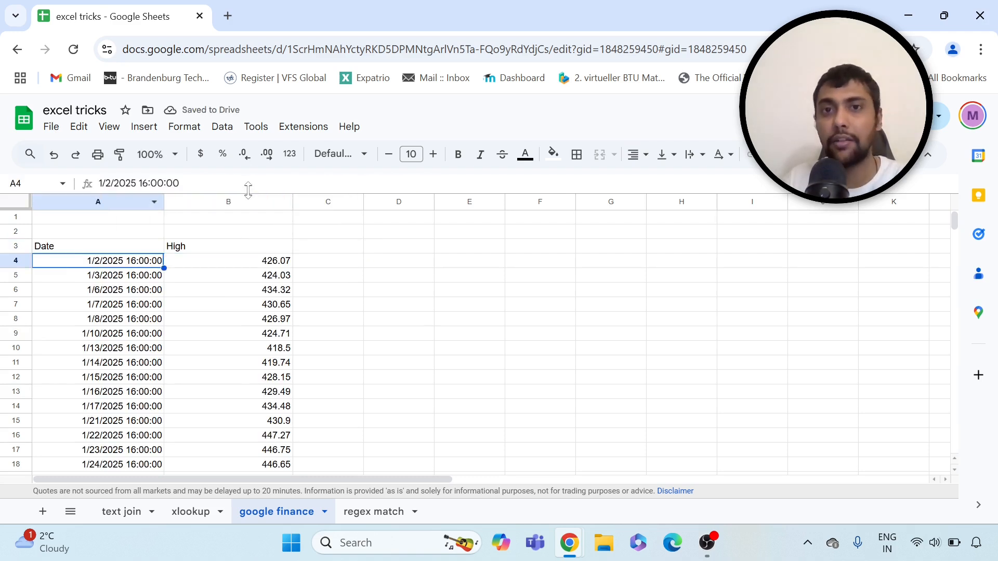
key(Up)
key(Down)
key(Up)
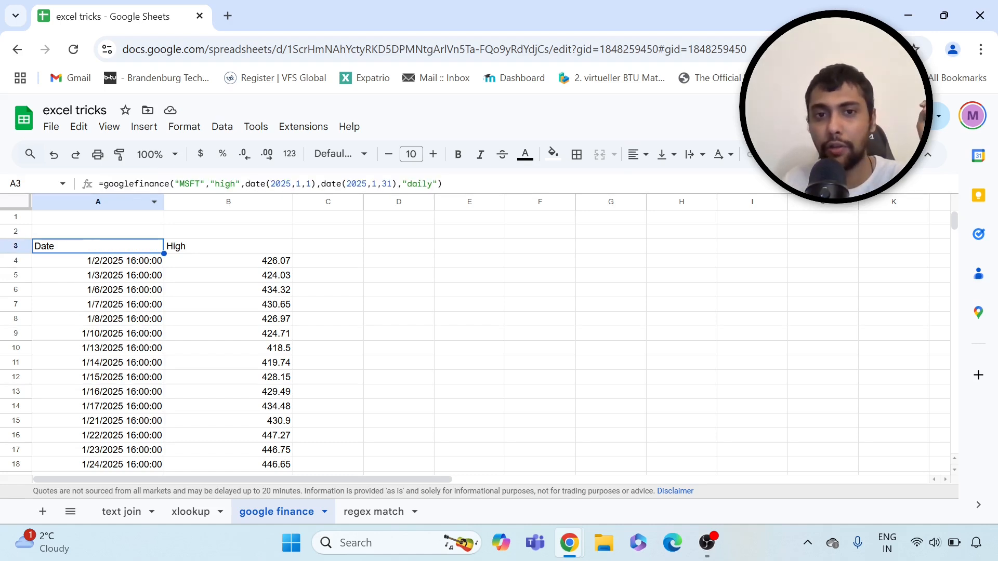
click(433, 184)
Switch the interval from "daily" to "weekly", giving four weekly highs from 427.55 to 447.27
key(BackSpace)
key(BackSpace)
key(BackSpace)
key(BackSpace)
key(BackSpace)
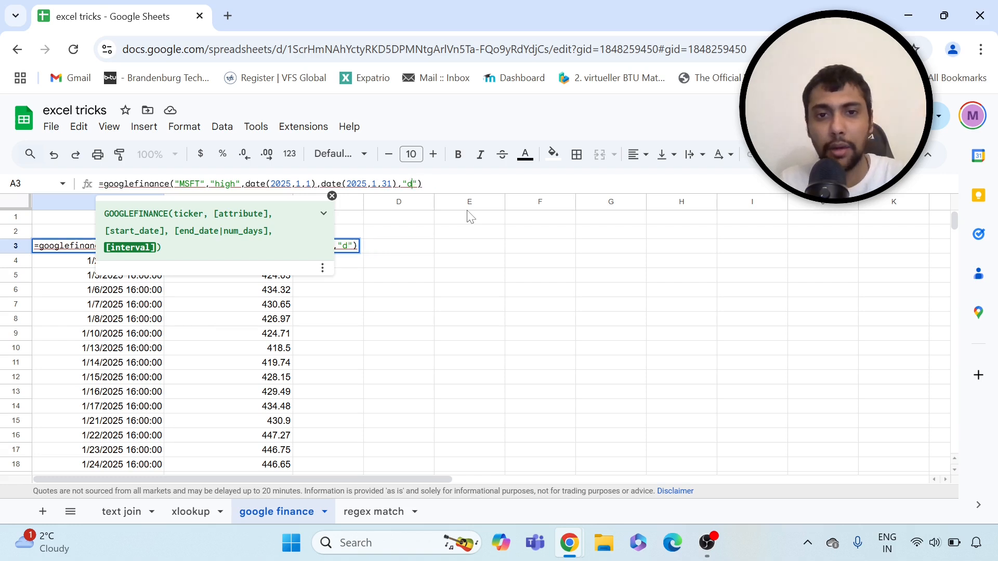
text(weekly)
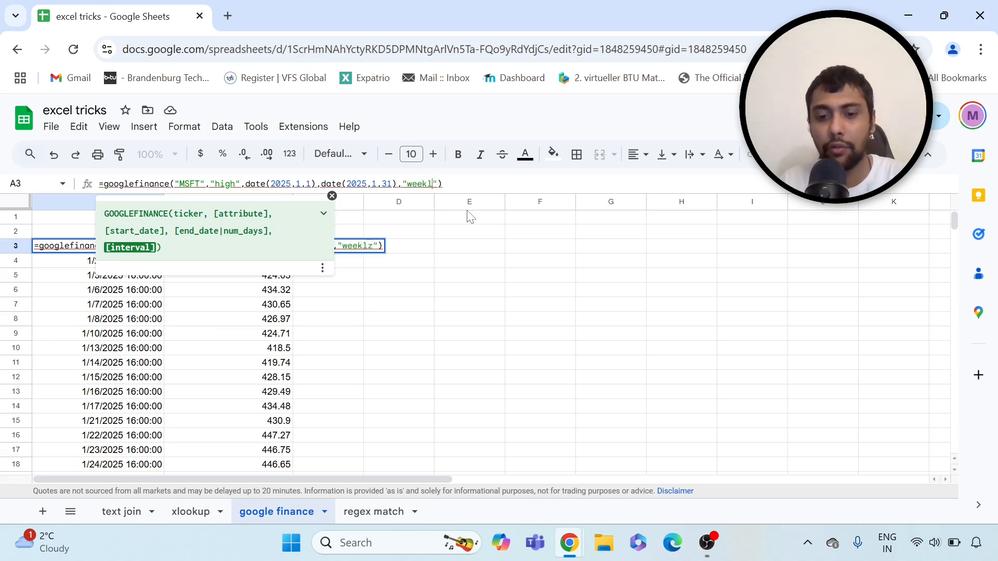
key(Return)
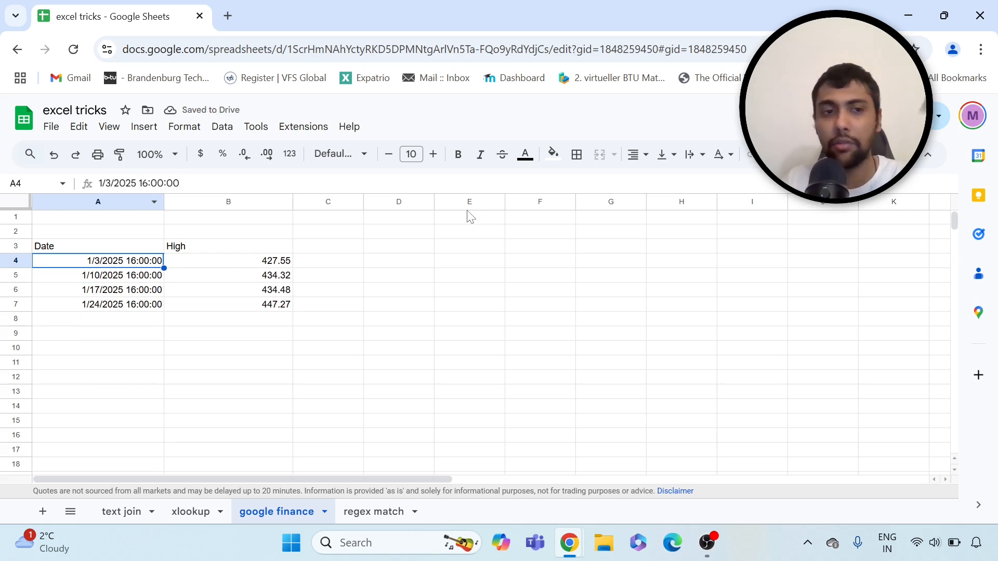
key(Down)
key(Down)
key(Down)
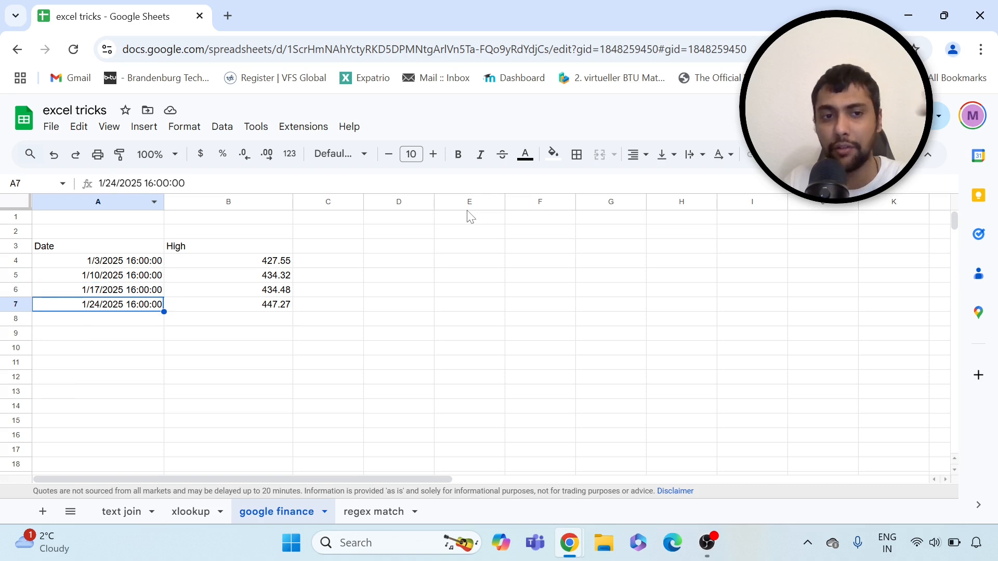
Change the formula's ticker from MSFT to HDB and check the returned highs
key(Up)
key(Up)
key(Up)
key(Up)
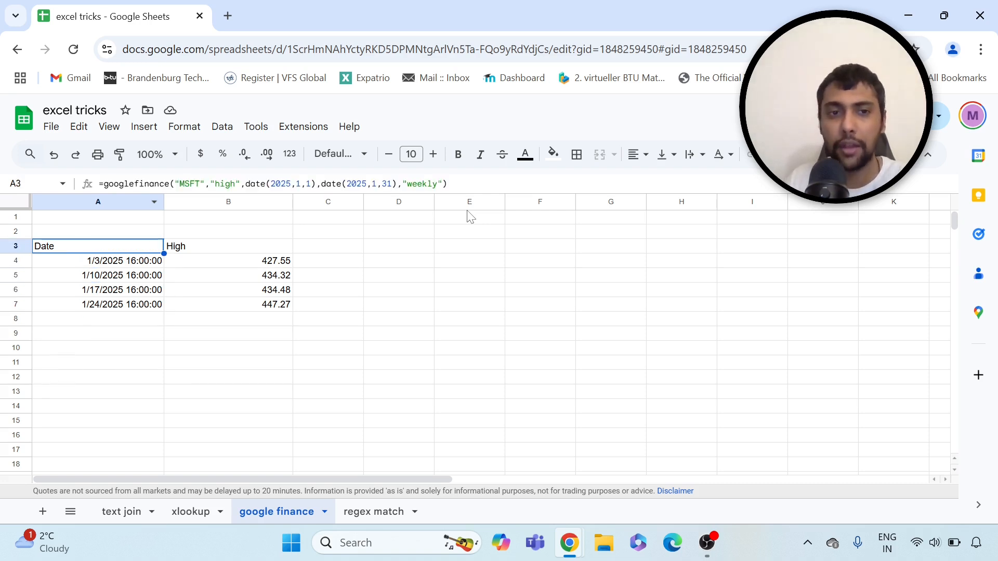
click(202, 183)
key(BackSpace)
key(BackSpace)
key(BackSpace)
key(BackSpace)
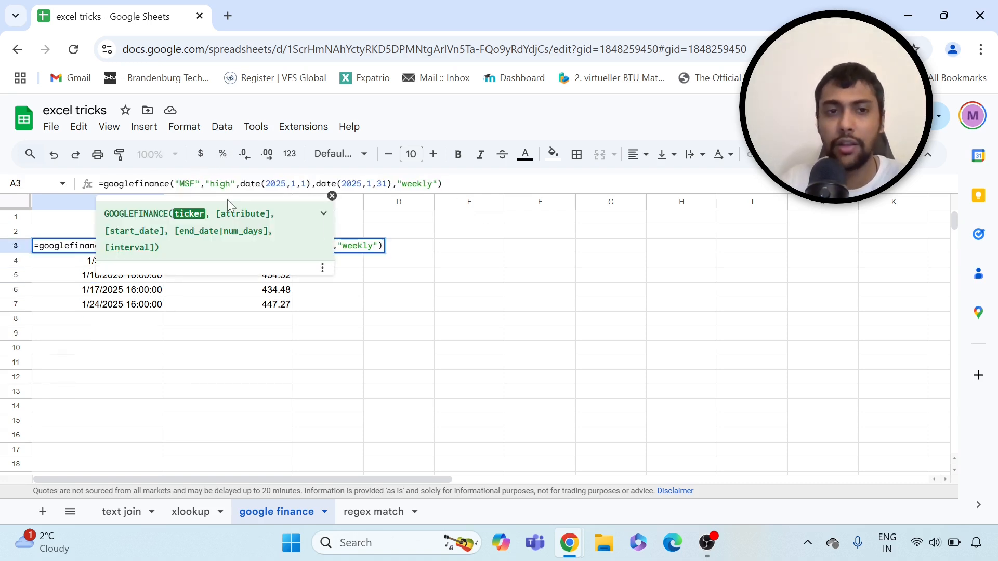
key(Caps_Lock)
text(HD)
key(Caps_Lock)
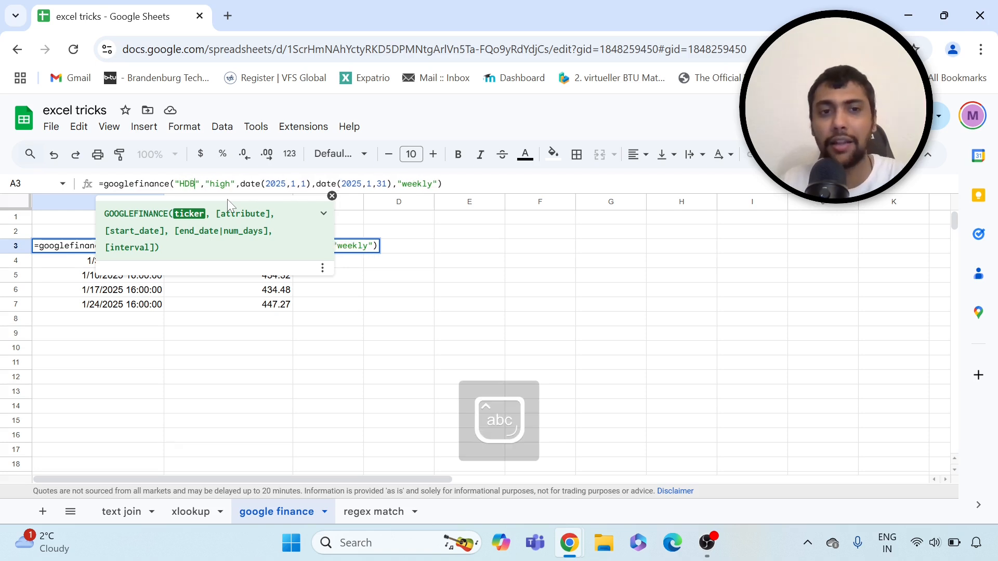
key(Return)
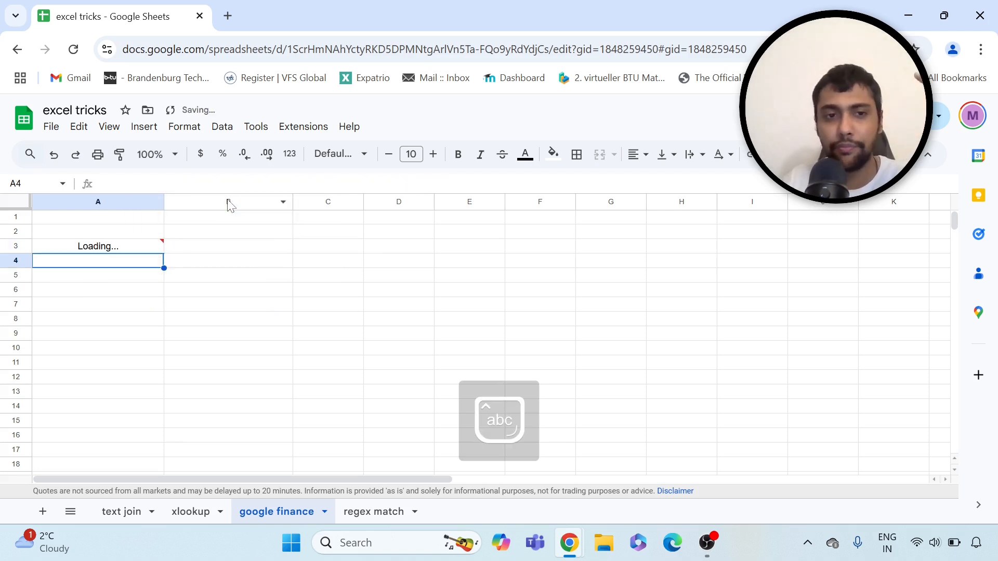
key(Right)
key(Left)
key(Up)
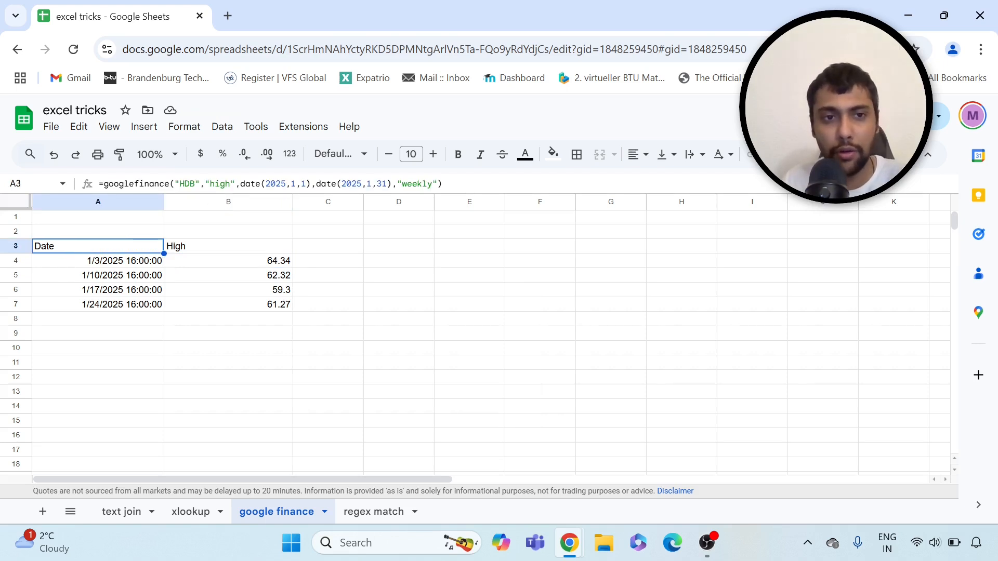
Replace the HDB ticker with AMZN to show AMZN's four January weekly highs
click(195, 184)
key(BackSpace)
key(BackSpace)
key(BackSpace)
text(AMZN)
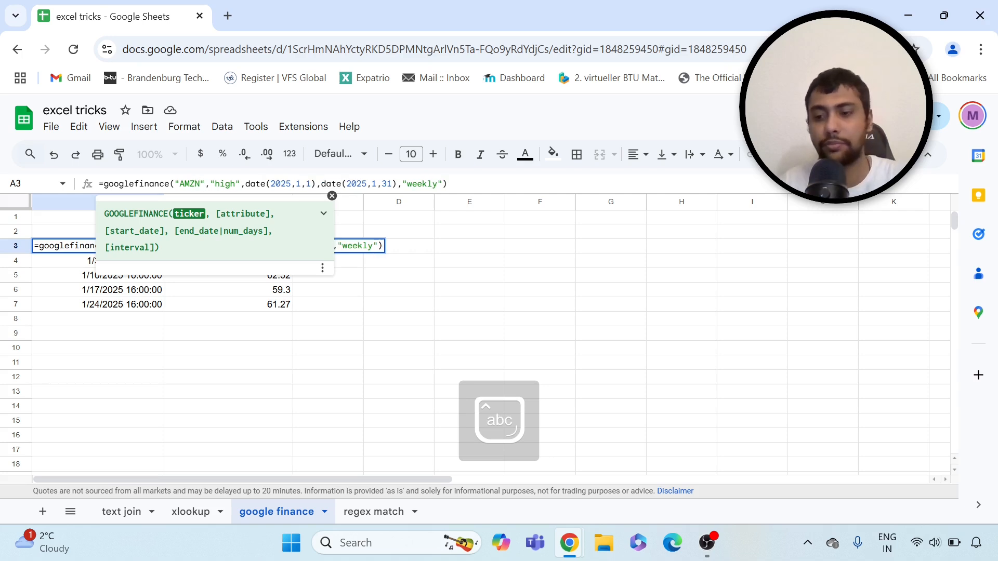
key(Return)
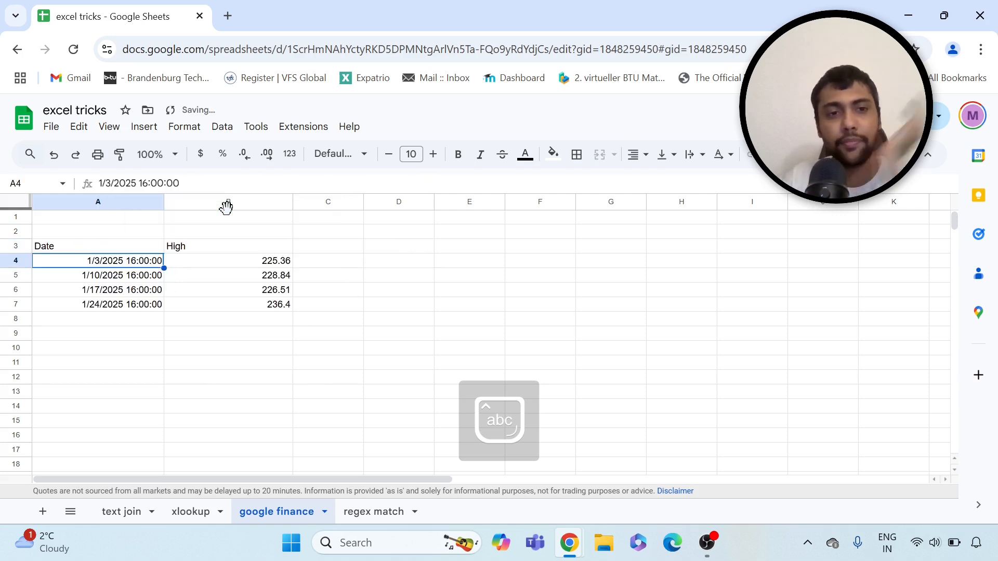
key(Up)
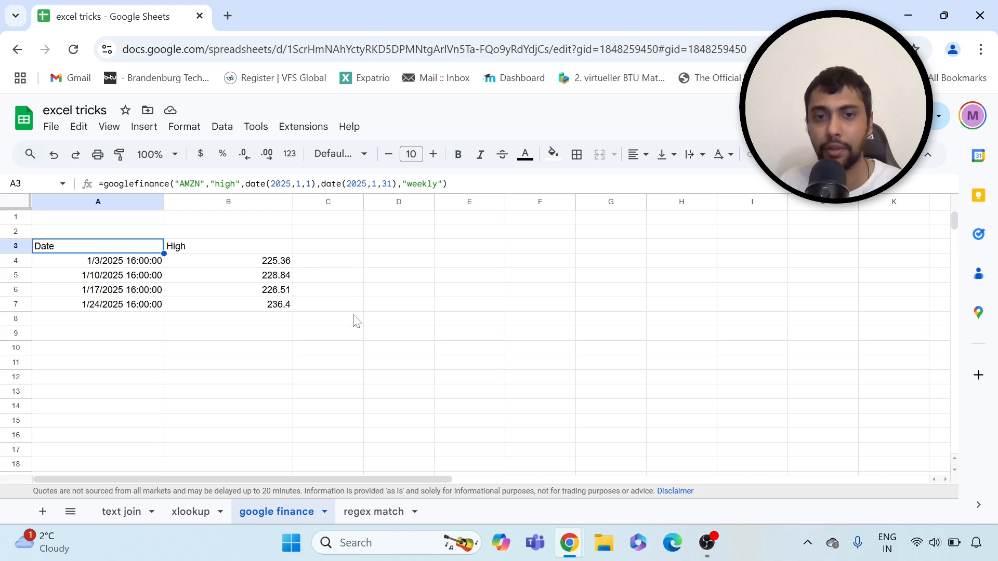
click(388, 515)
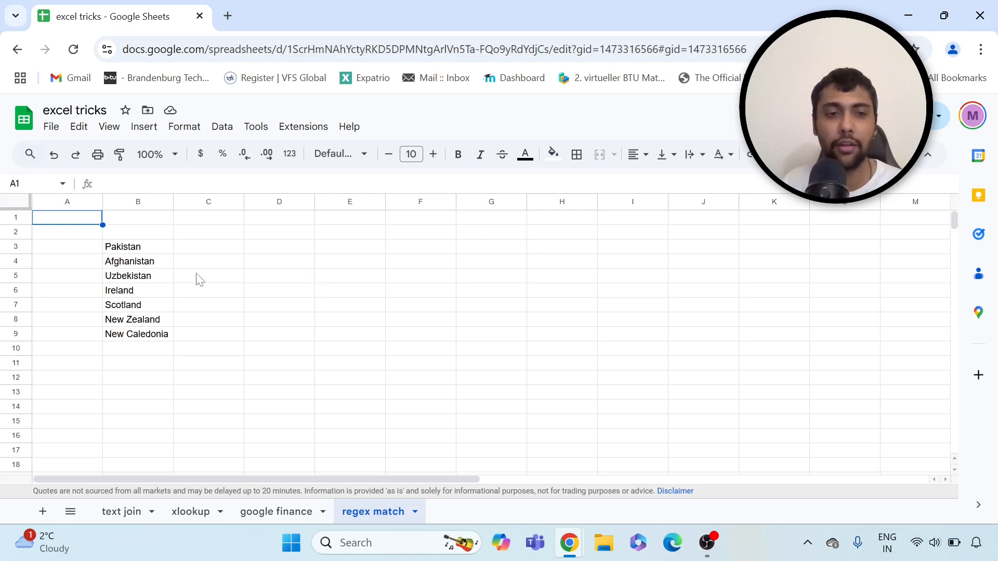
Select the country list in B3:B9, then pick cell D3 for a new formula
drag(156, 246, 161, 344)
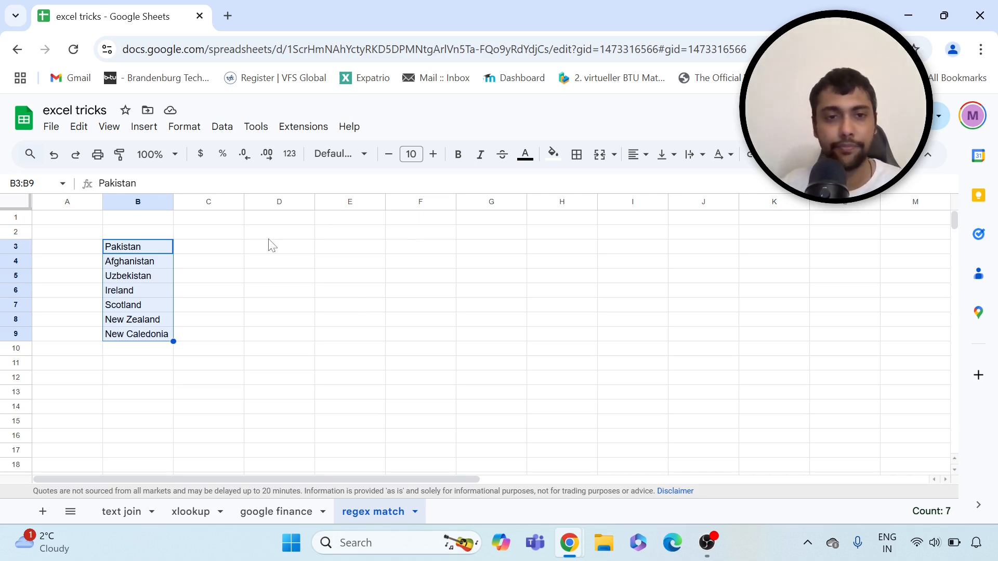
click(289, 251)
Enter =REGEXMATCH(B3,"stan$") in D3 to test Pakistan for a "stan" ending
text(=rege)
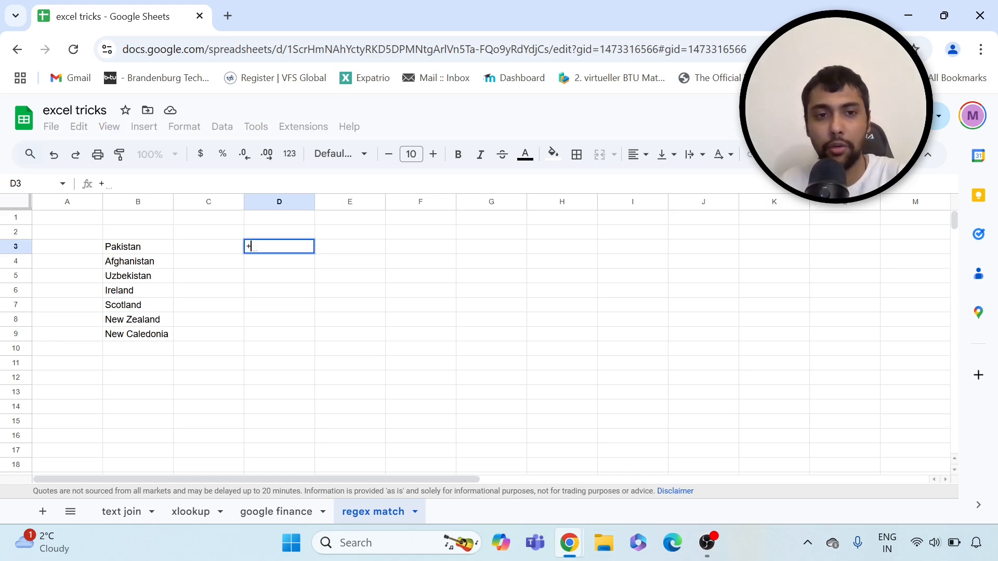
text(xmatch()
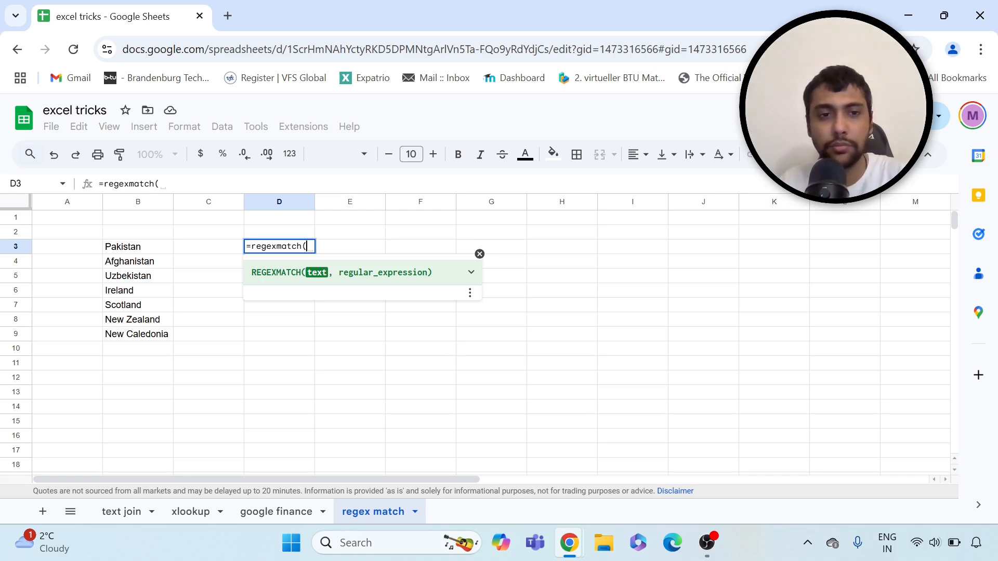
click(156, 252)
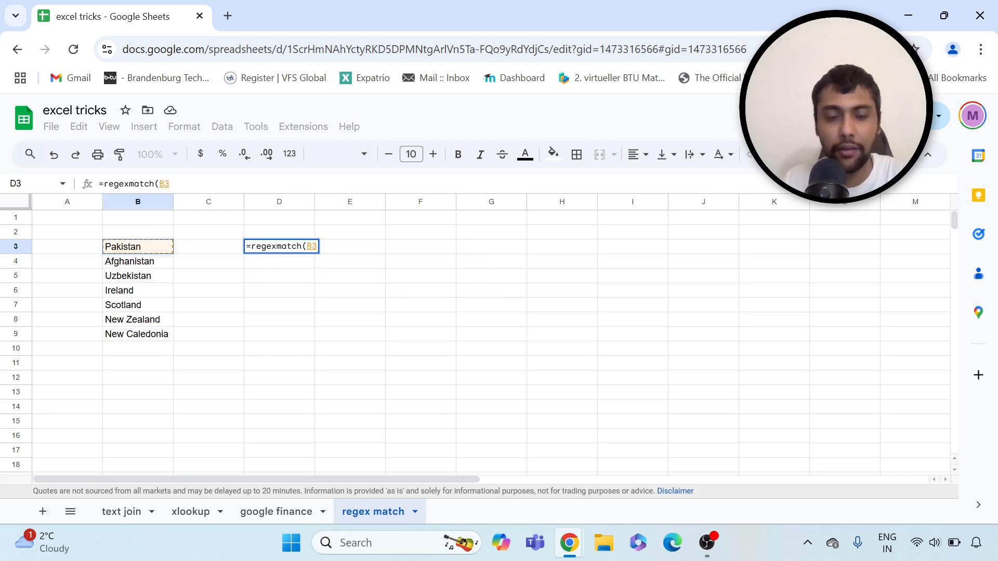
text(,)
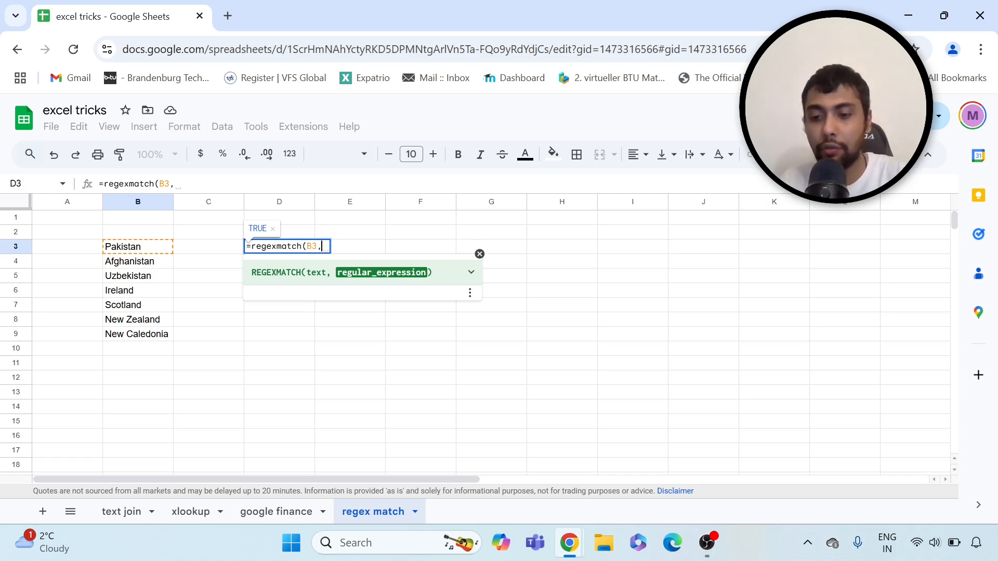
text("")
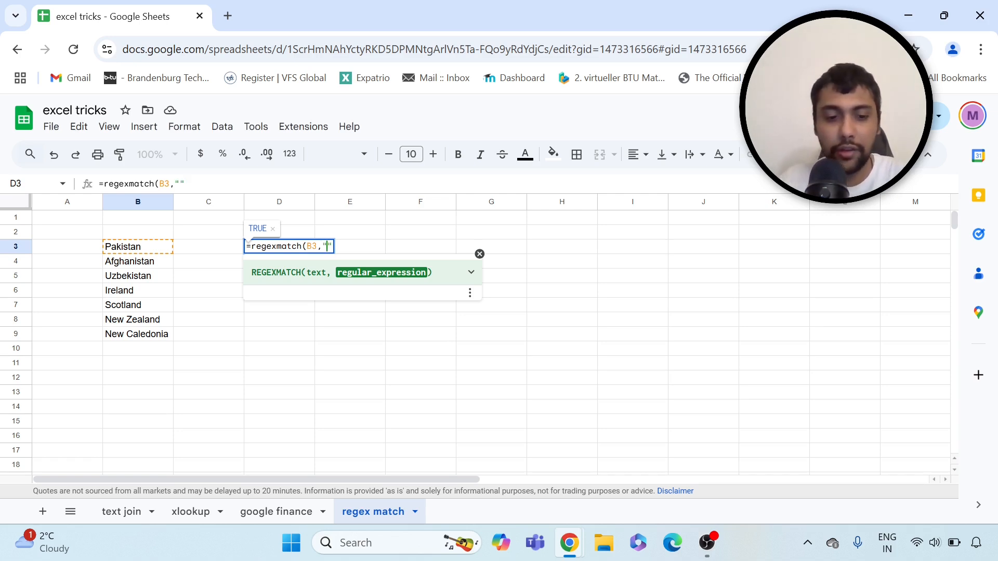
text(stan$)
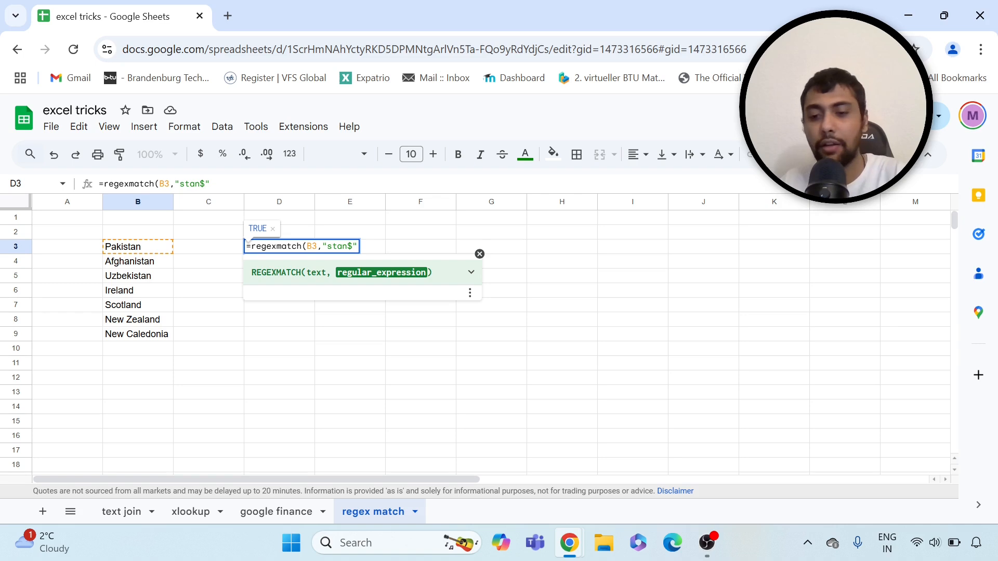
text())
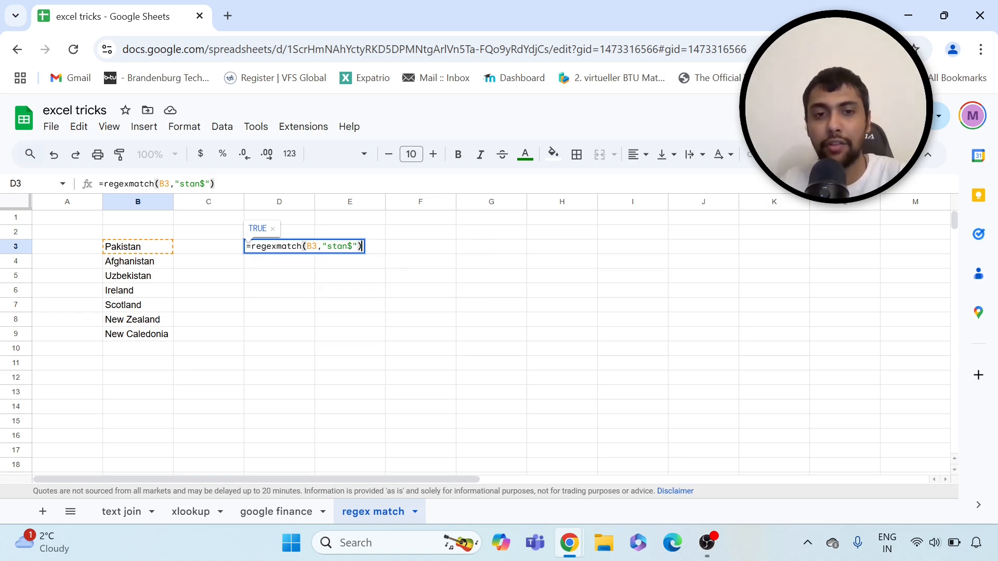
key(Return)
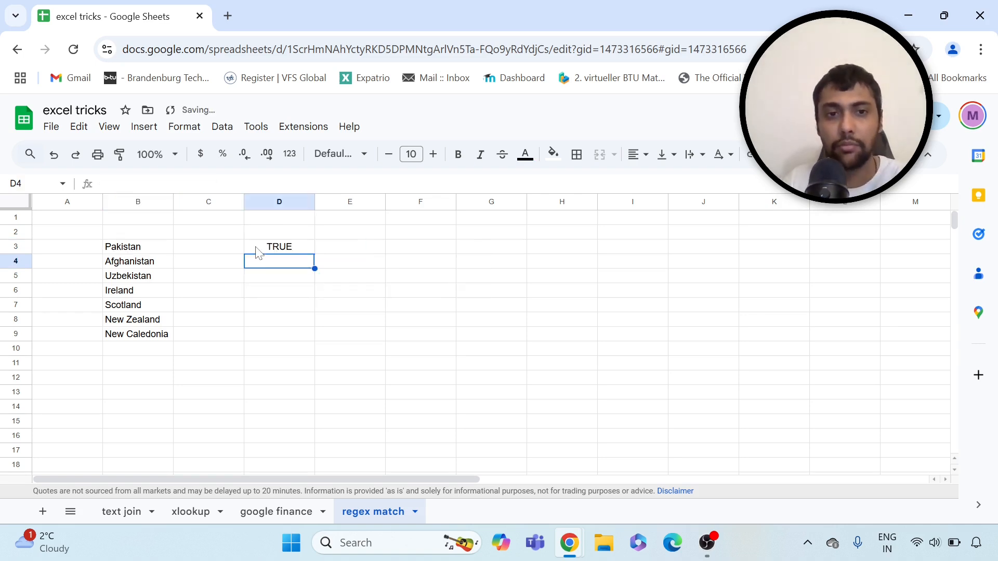
Fill the formula down to D9, giving TRUE only for Pakistan, Afghanistan and Uzbekistan
click(258, 251)
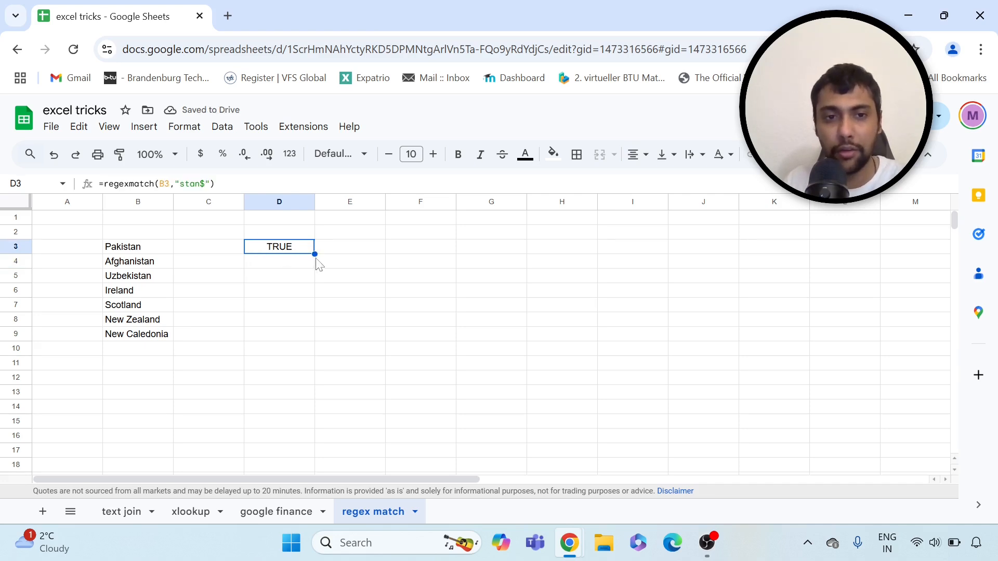
drag(315, 254, 305, 339)
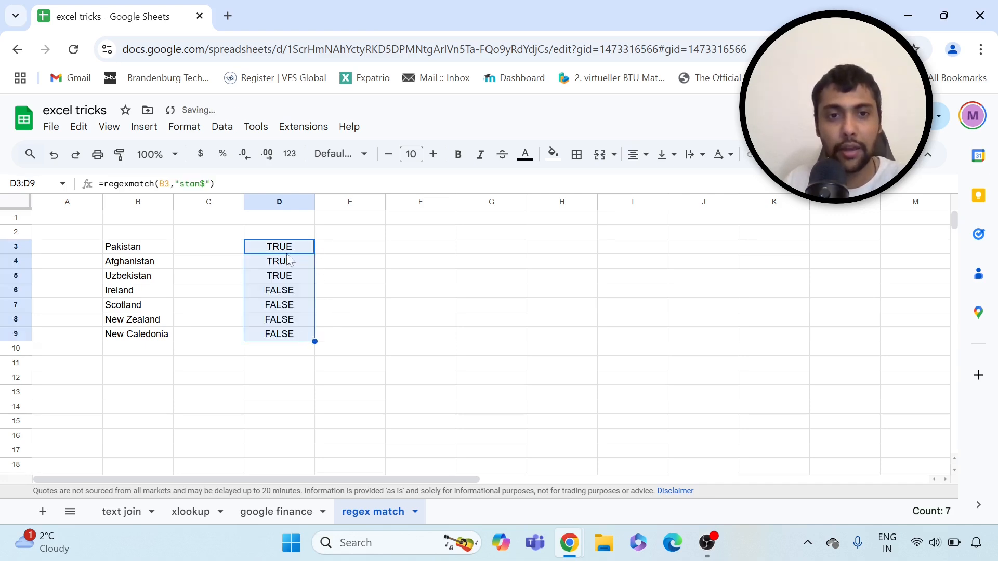
click(150, 280)
drag(133, 291, 136, 335)
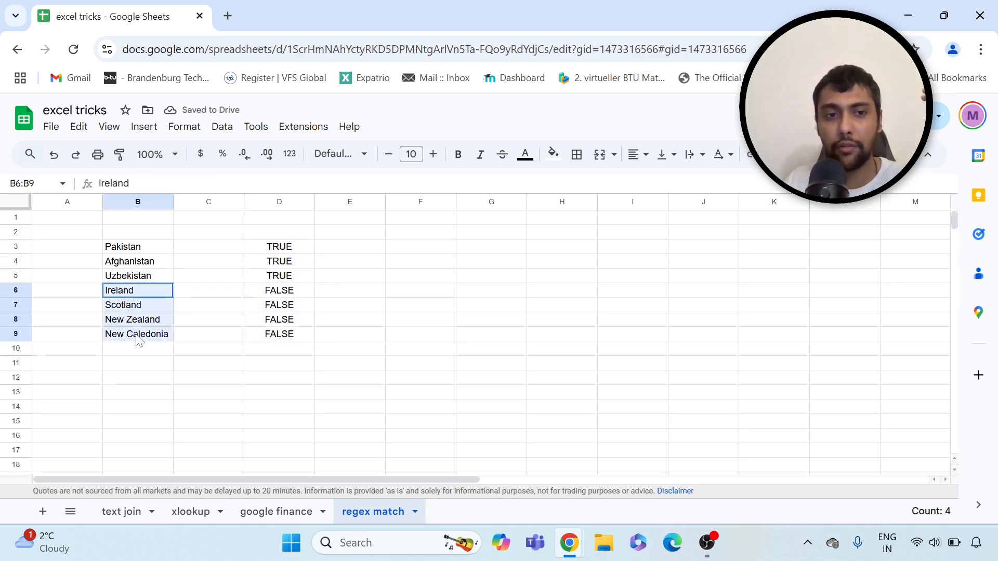
click(285, 249)
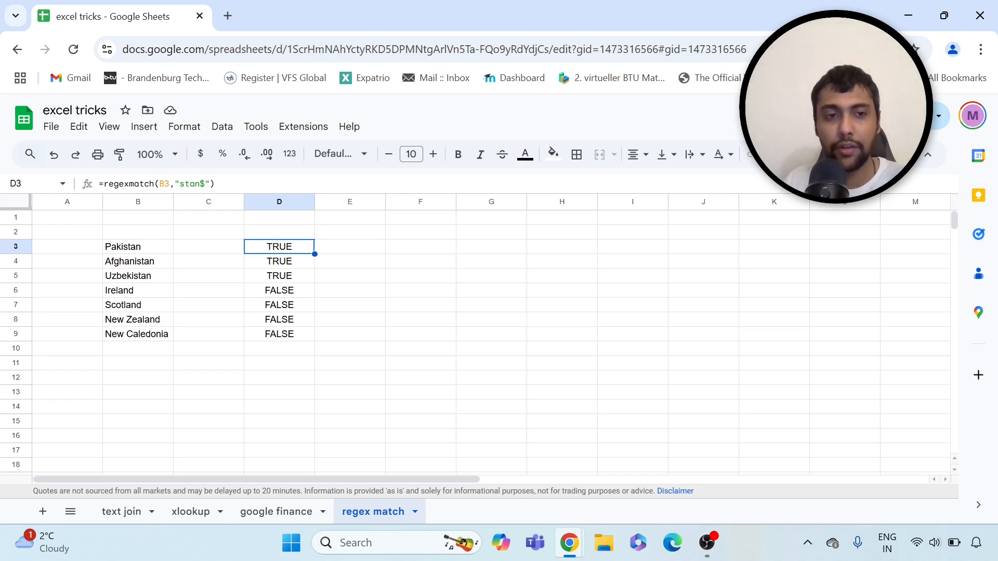
Change D3's regex pattern from "stan$" to "land$"
key(BackSpace)
key(BackSpace)
key(BackSpace)
key(BackSpace)
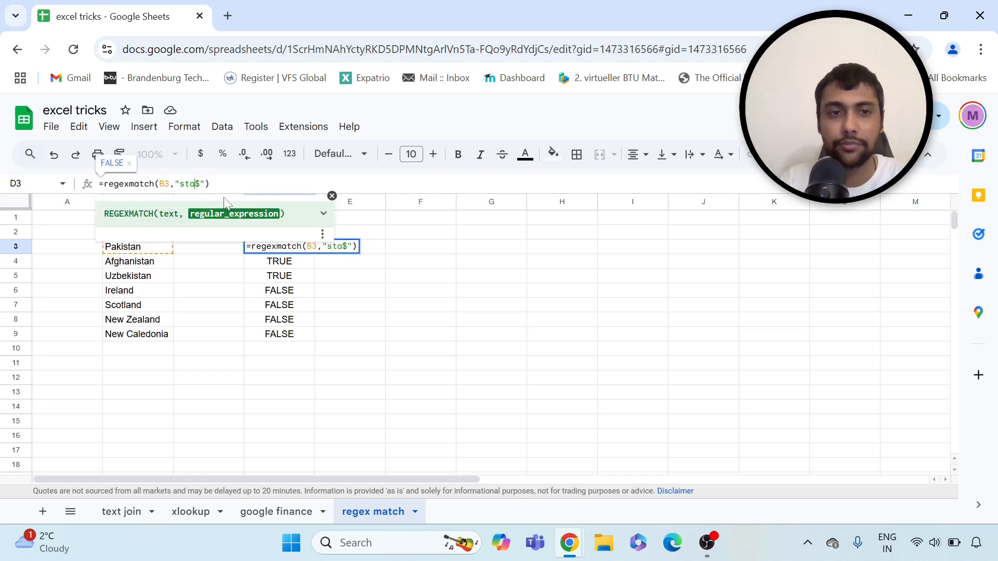
text(land)
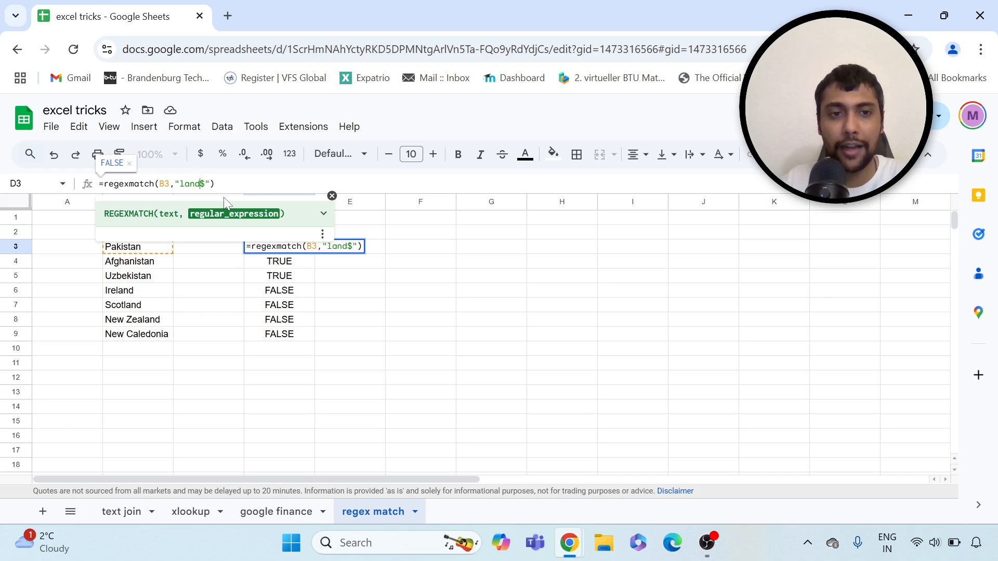
key(Return)
Fill the "land$" formula down to D9 and confirm Ireland, Scotland and New Zealand are TRUE
click(298, 243)
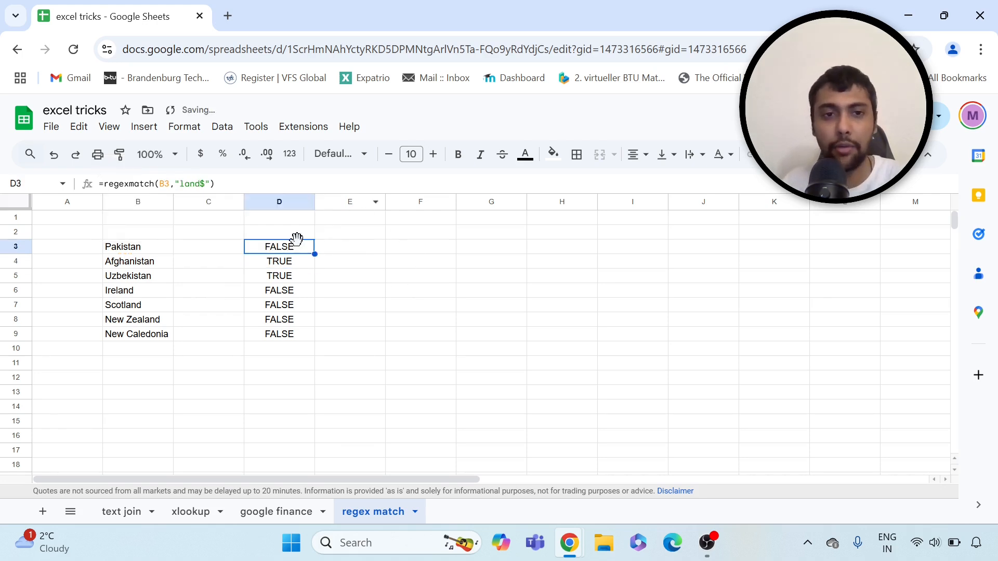
drag(314, 253, 301, 337)
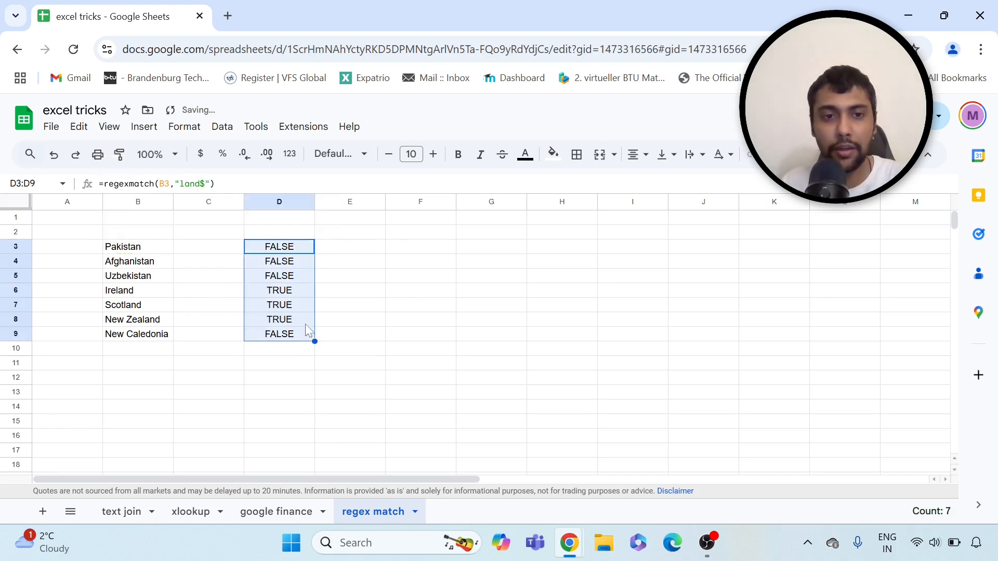
click(289, 292)
click(279, 321)
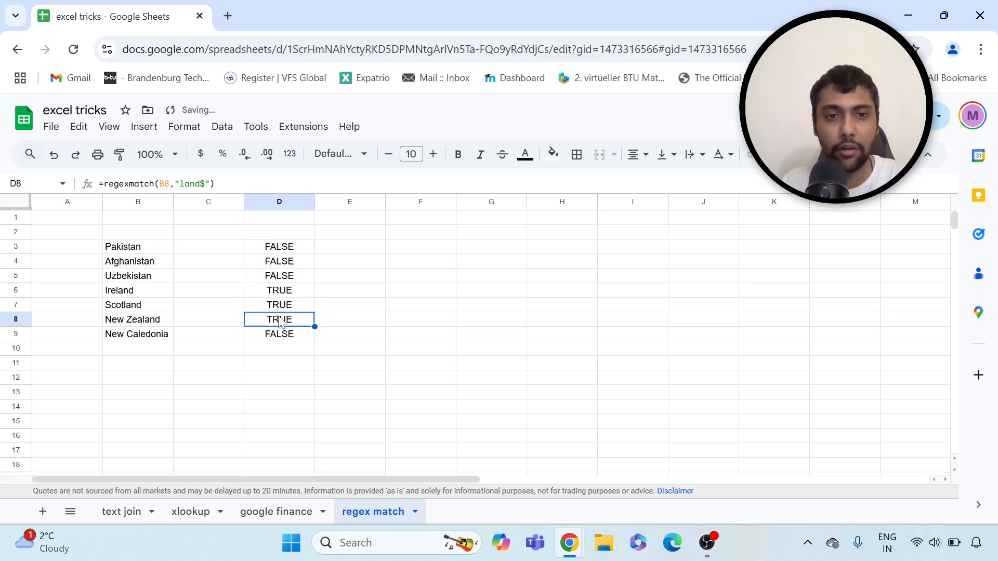
click(290, 308)
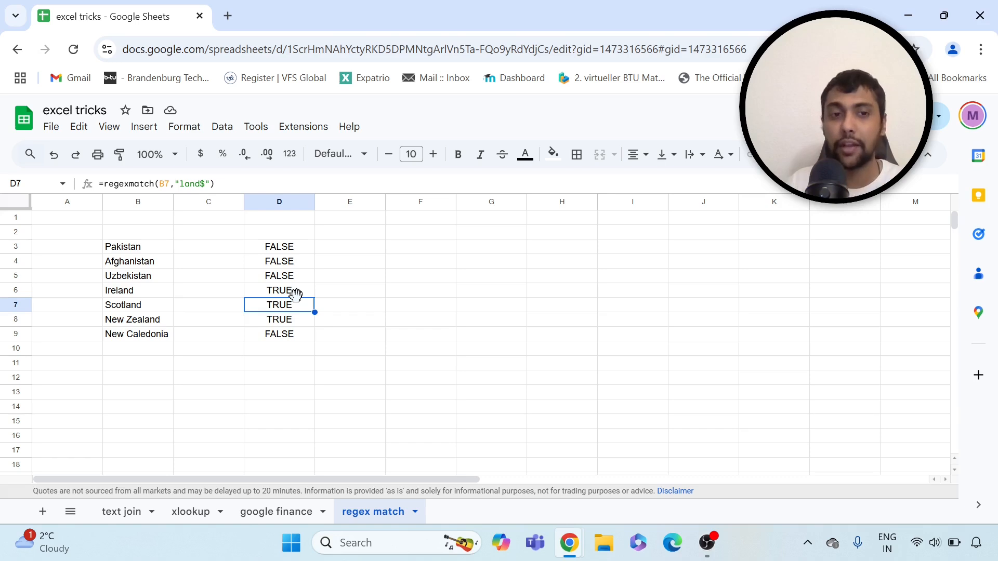
click(268, 251)
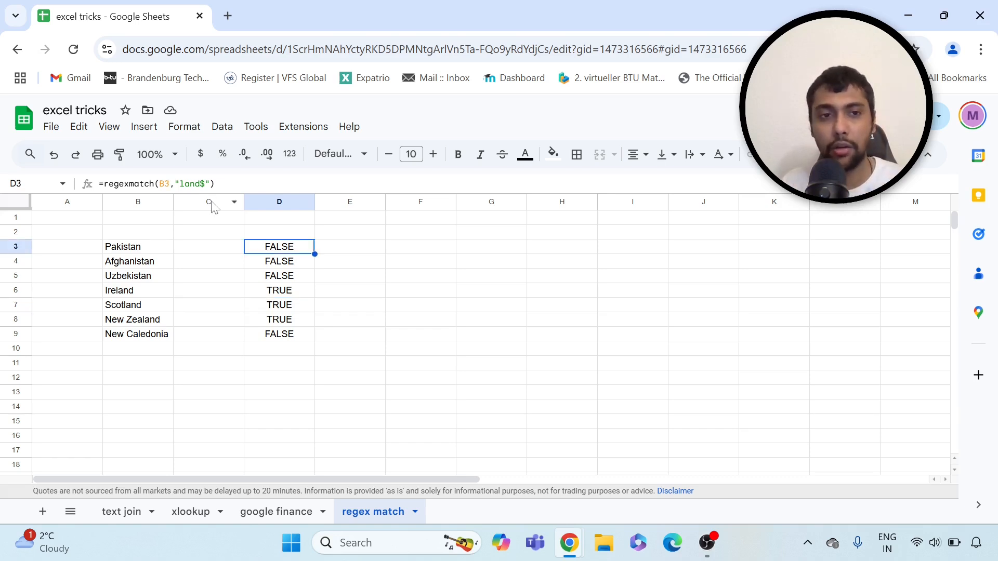
click(205, 184)
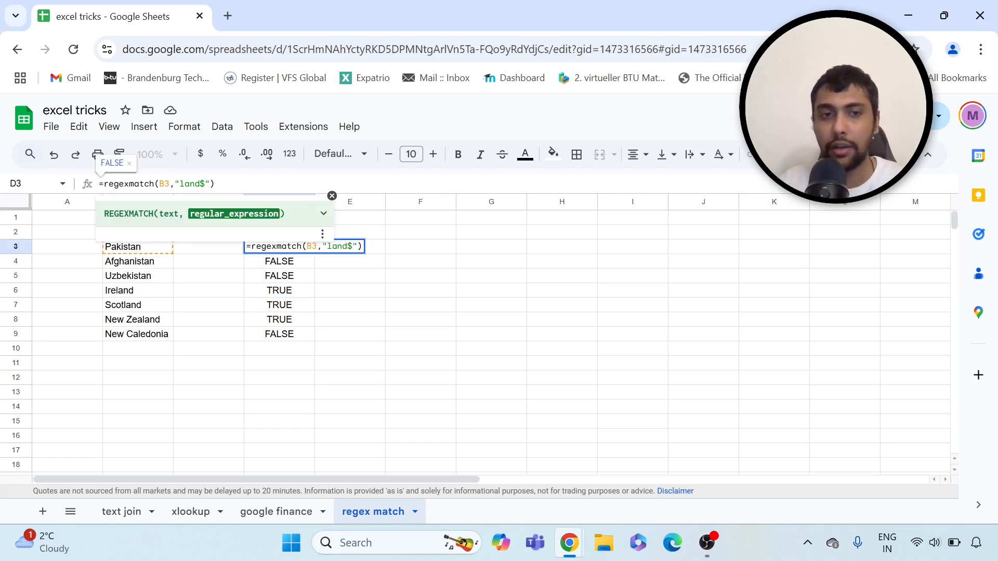
Change D3's pattern to "^New", fill it down column D, and clear the extra formula in D10
key(BackSpace)
key(BackSpace)
key(BackSpace)
key(BackSpace)
key(BackSpace)
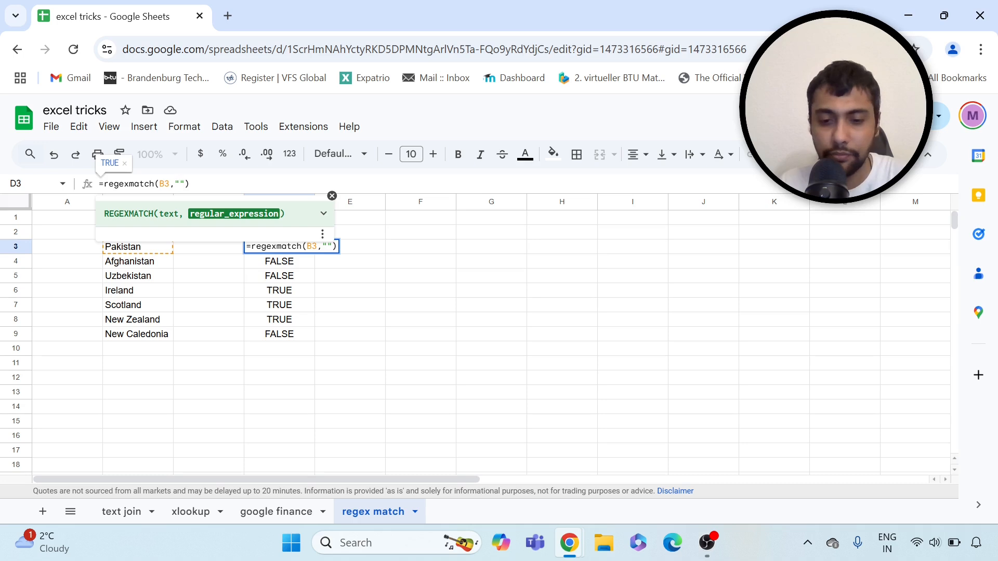
text(^)
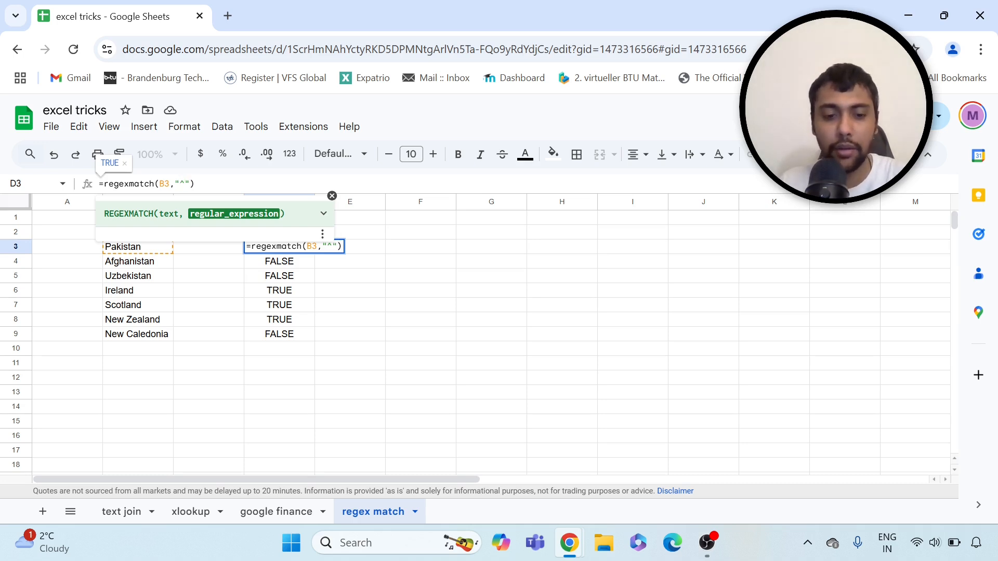
text(New)
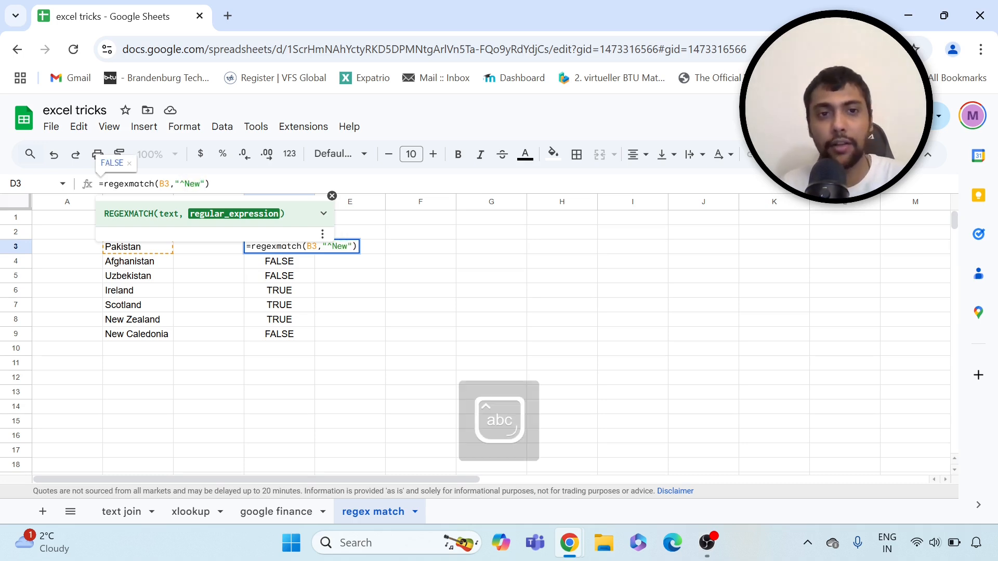
key(Return)
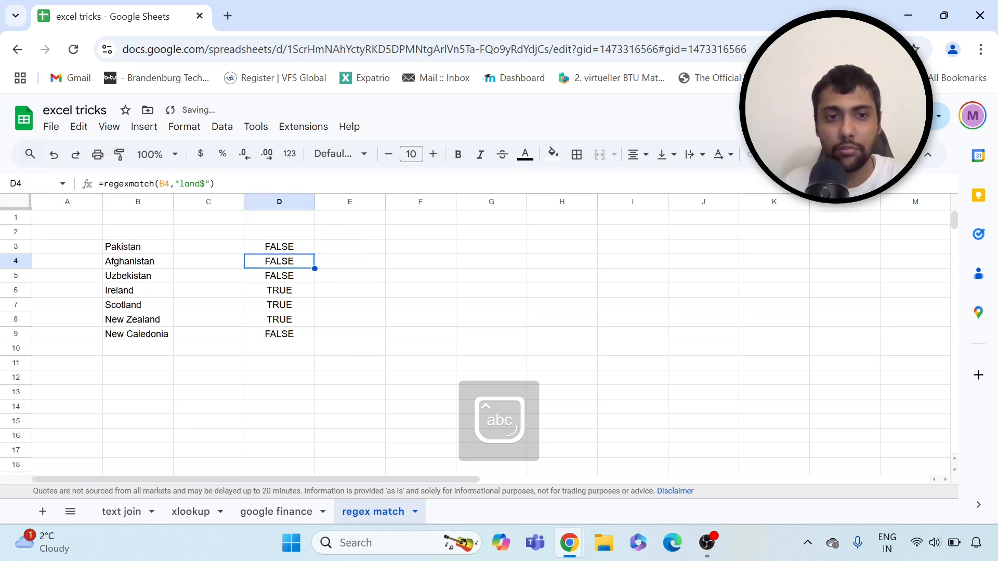
key(Up)
key(Up)
click(295, 250)
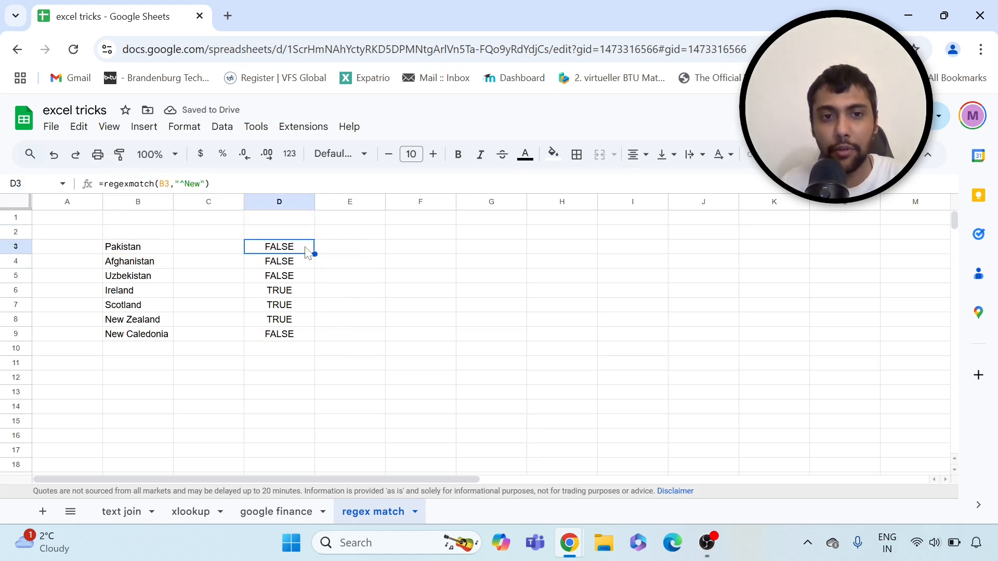
drag(314, 254, 310, 348)
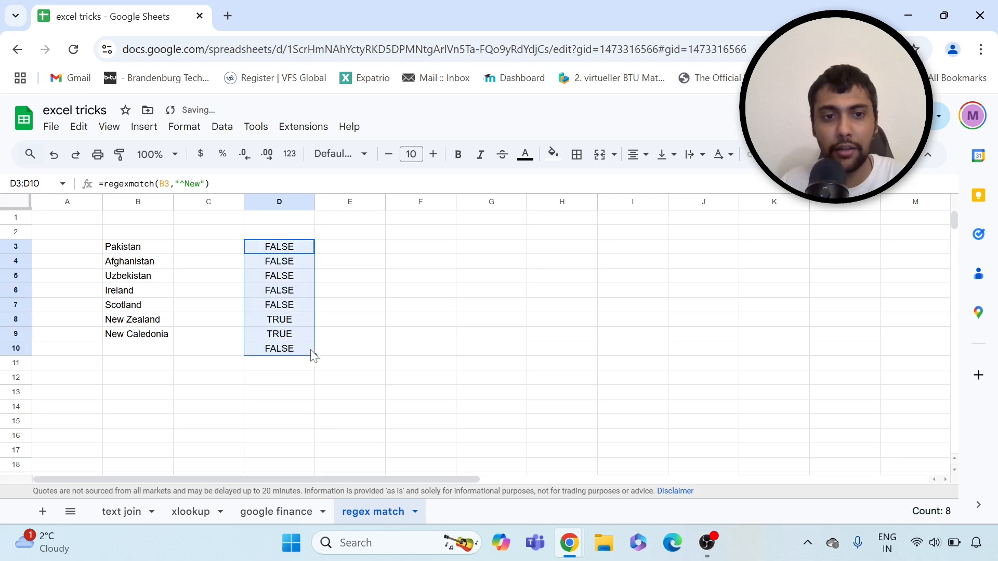
click(307, 351)
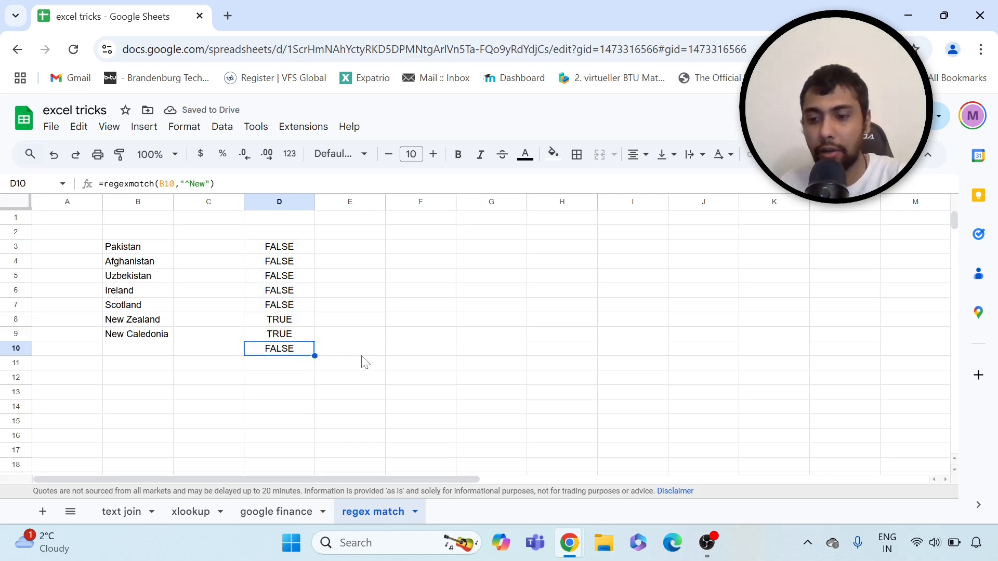
key(Delete)
Confirm only New Zealand and New Caledonia are TRUE, inspecting D8's formula and the D3:D9 results
click(165, 323)
click(159, 337)
click(156, 323)
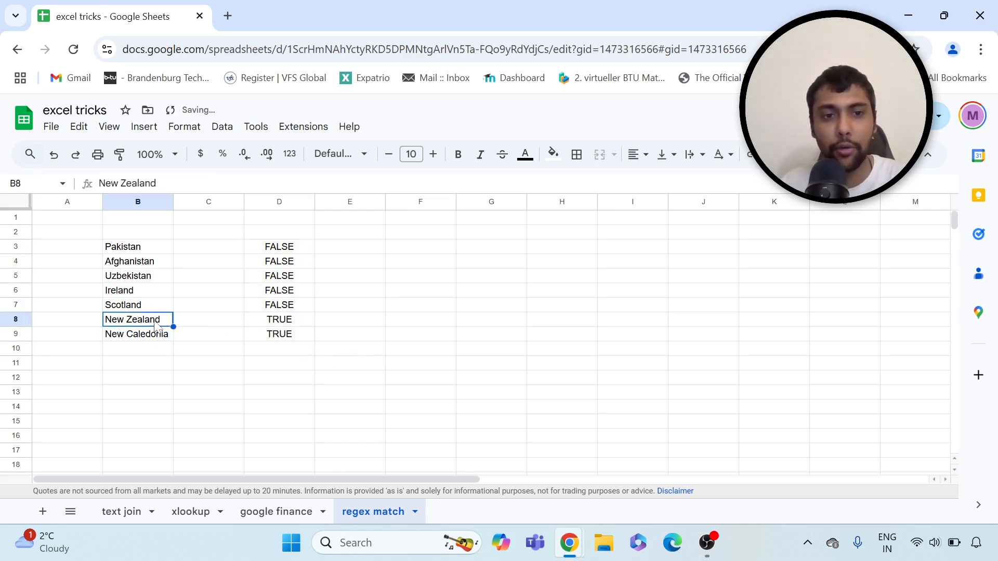
click(298, 324)
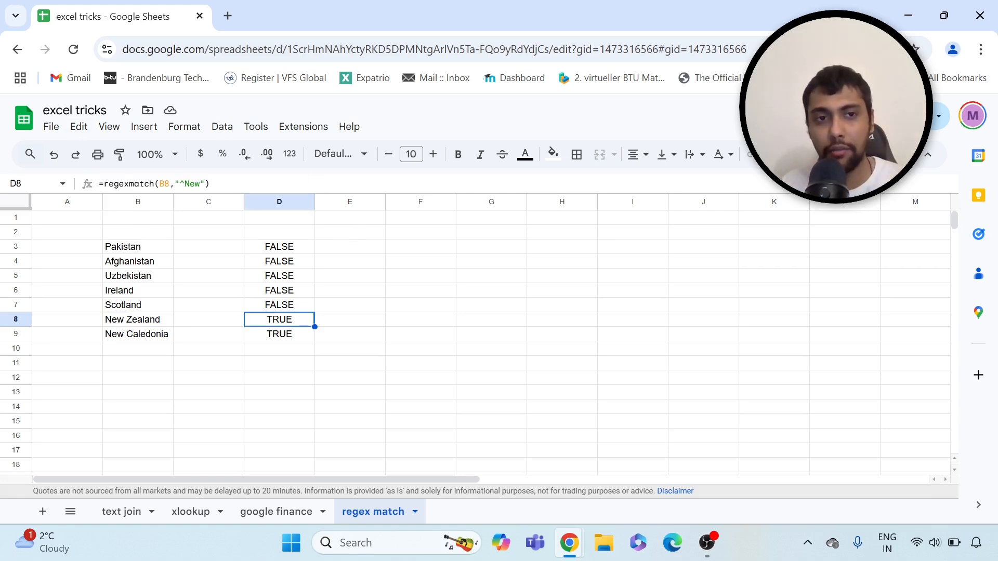
double_click(184, 184)
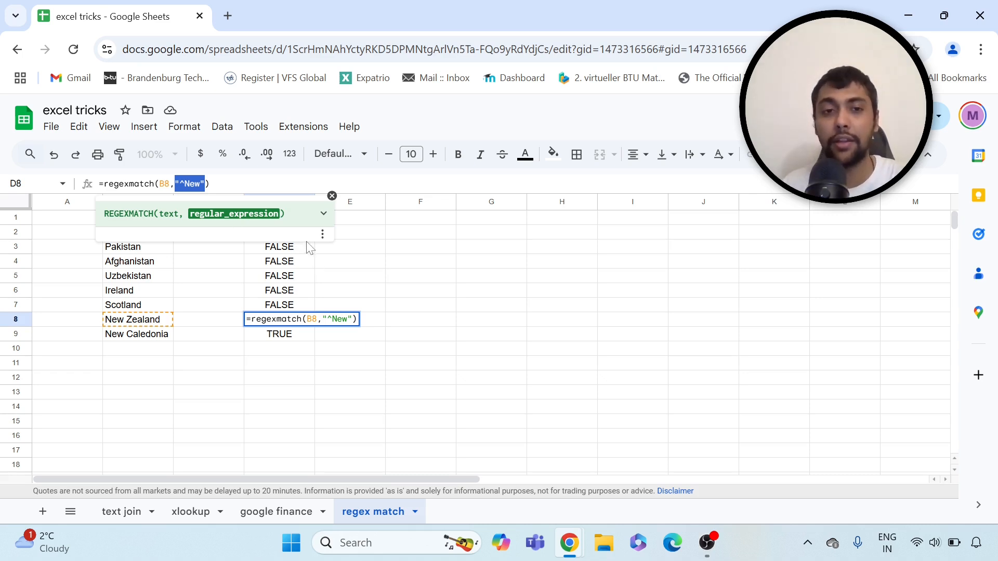
key(Return)
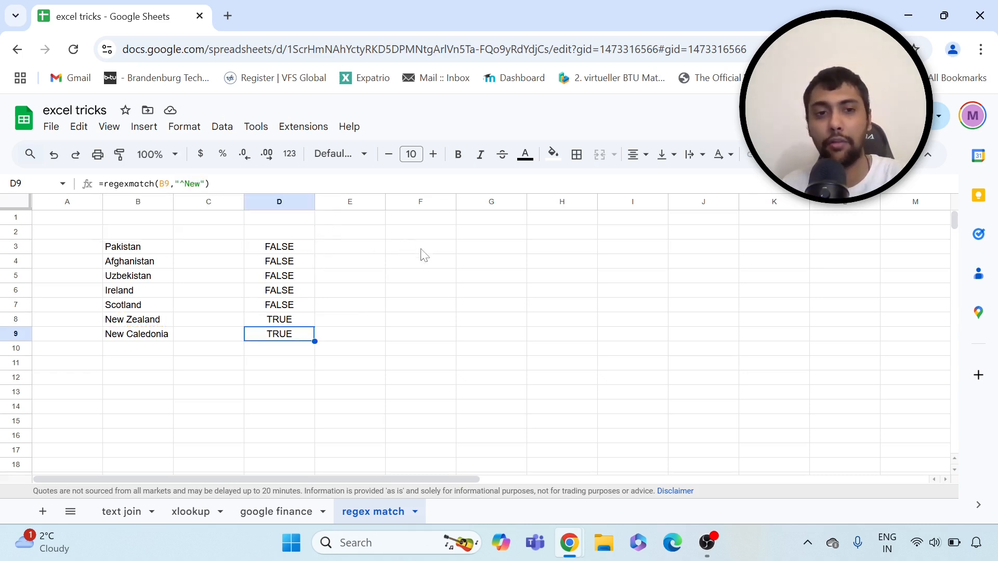
drag(287, 248, 284, 338)
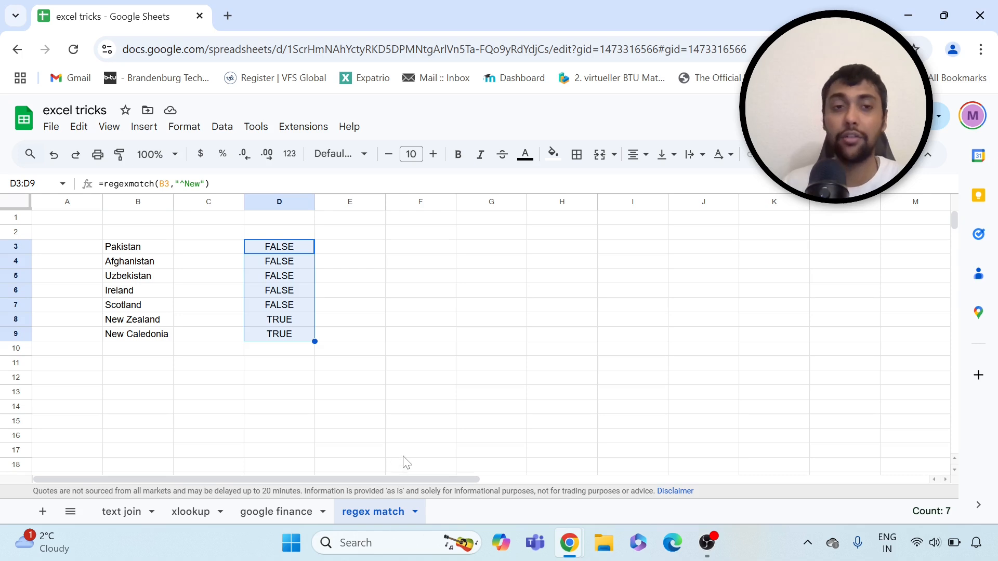
click(286, 512)
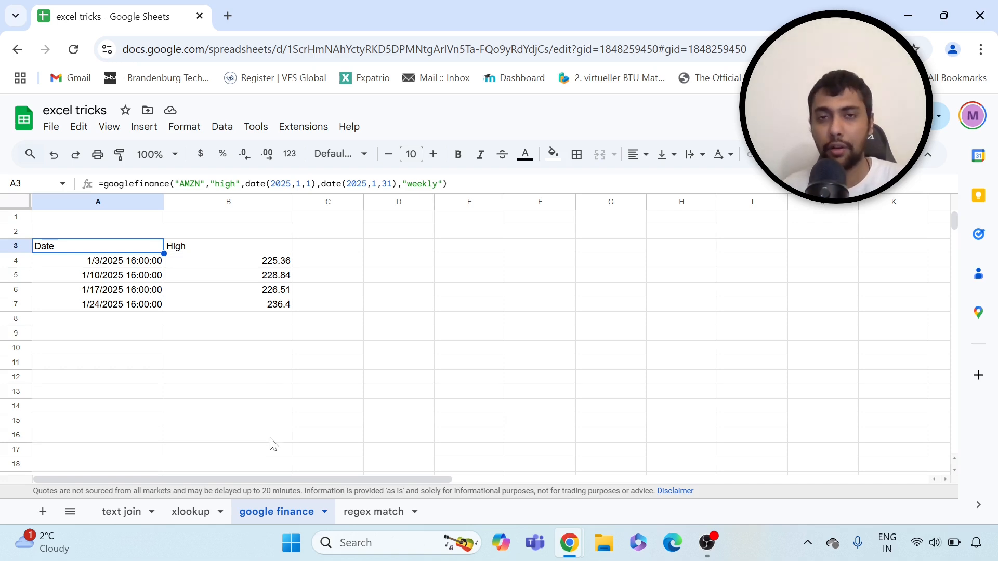
Flip through the text join, xlookup and google finance sheets, then return to regex match
click(126, 513)
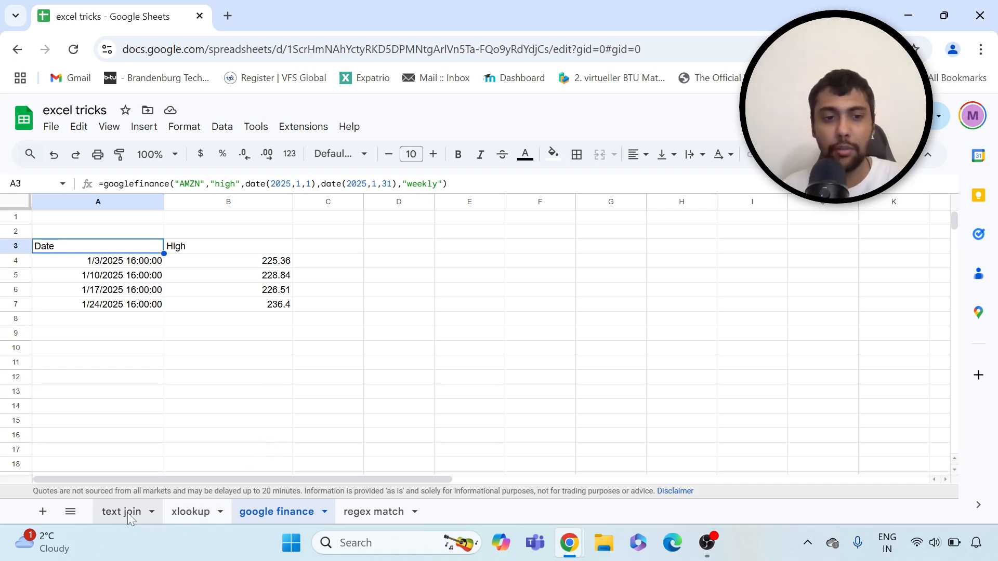
click(202, 512)
click(270, 512)
click(372, 512)
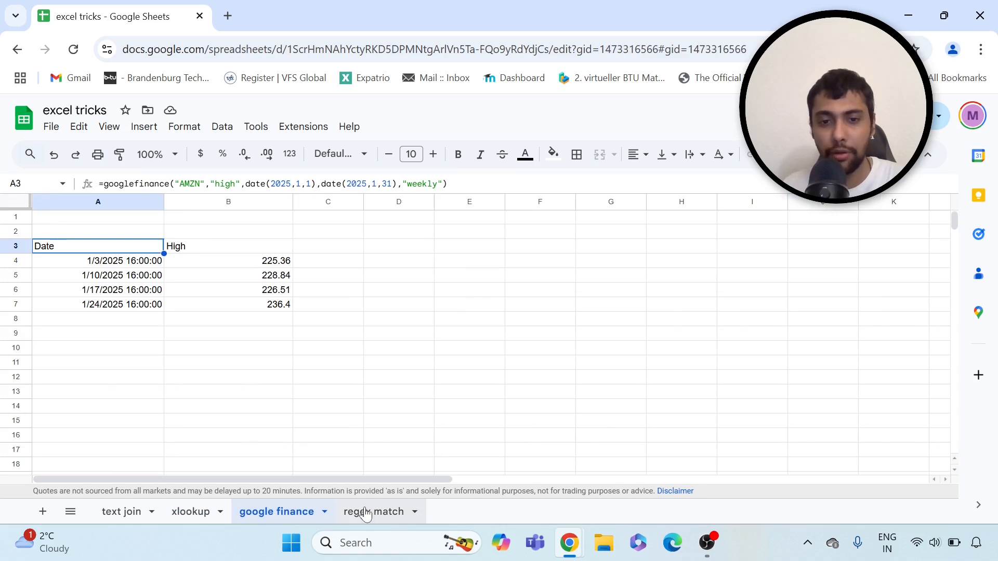